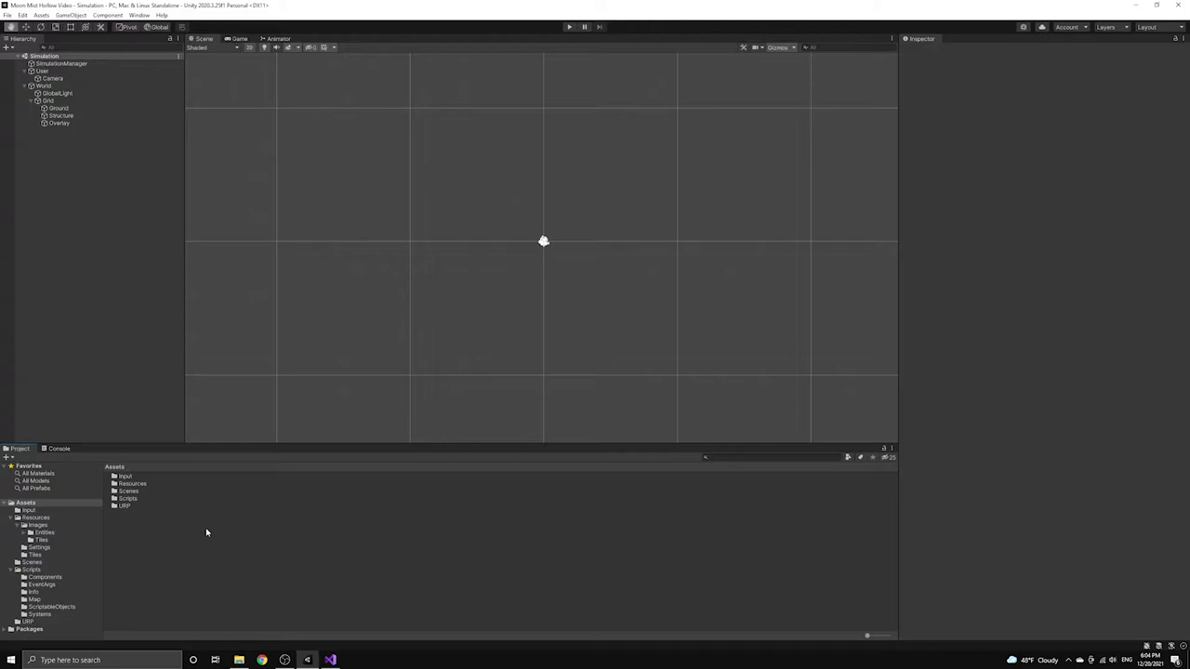
- Browse to Resources/Images/Entities/Citizen/Guys/Idle/SW and select the Guys-Idle-SW-1 sprite
left_click(26, 532)
left_click(51, 541)
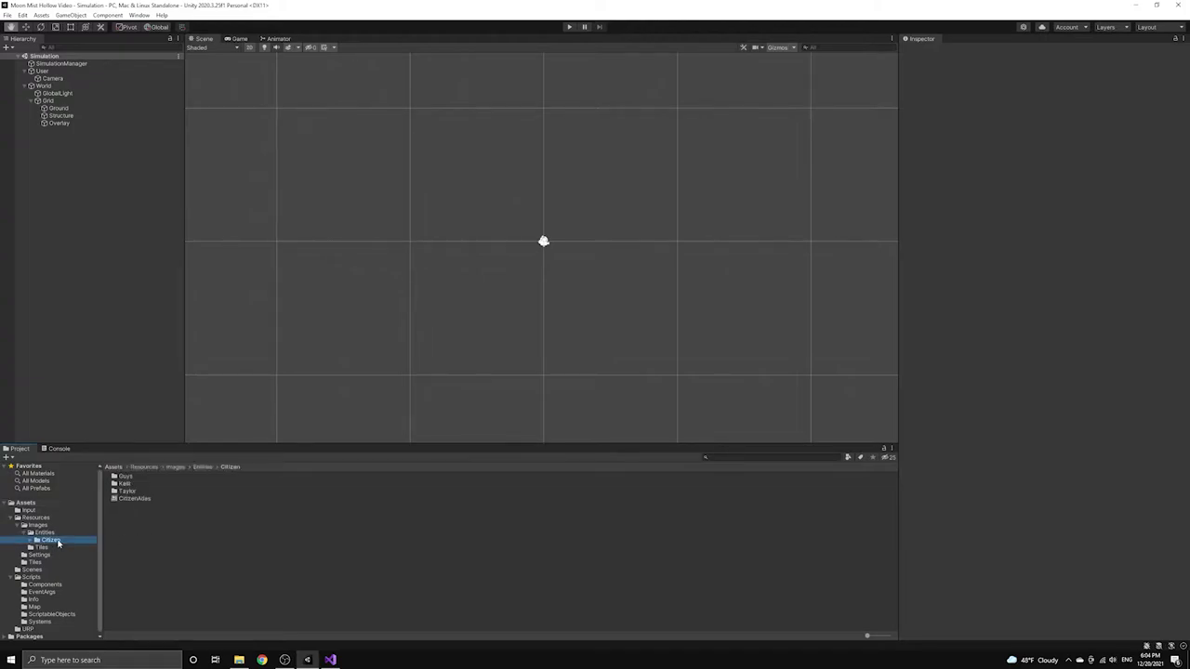
double_click(126, 477)
left_click(126, 477)
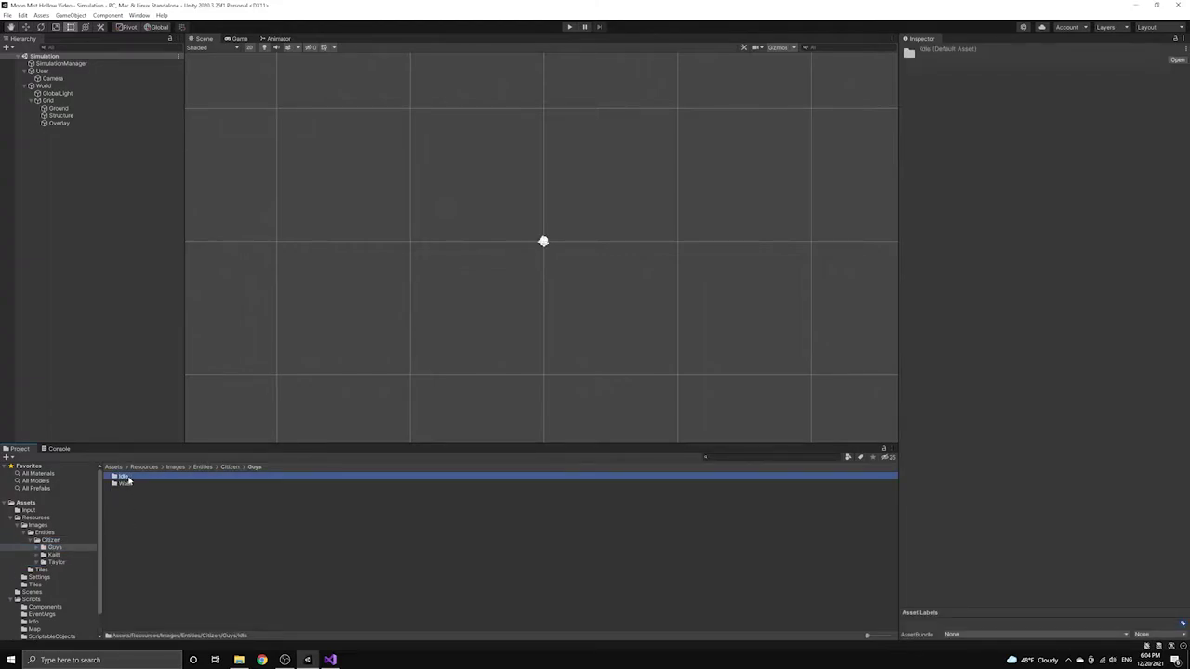
double_click(126, 477)
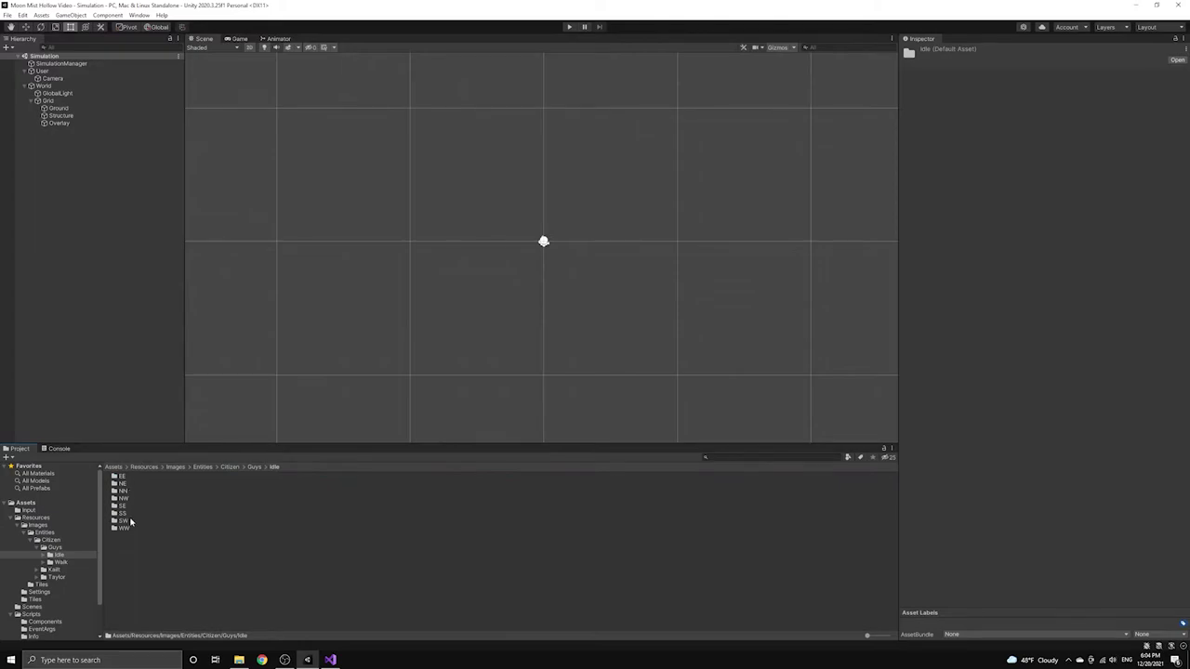
left_click(130, 514)
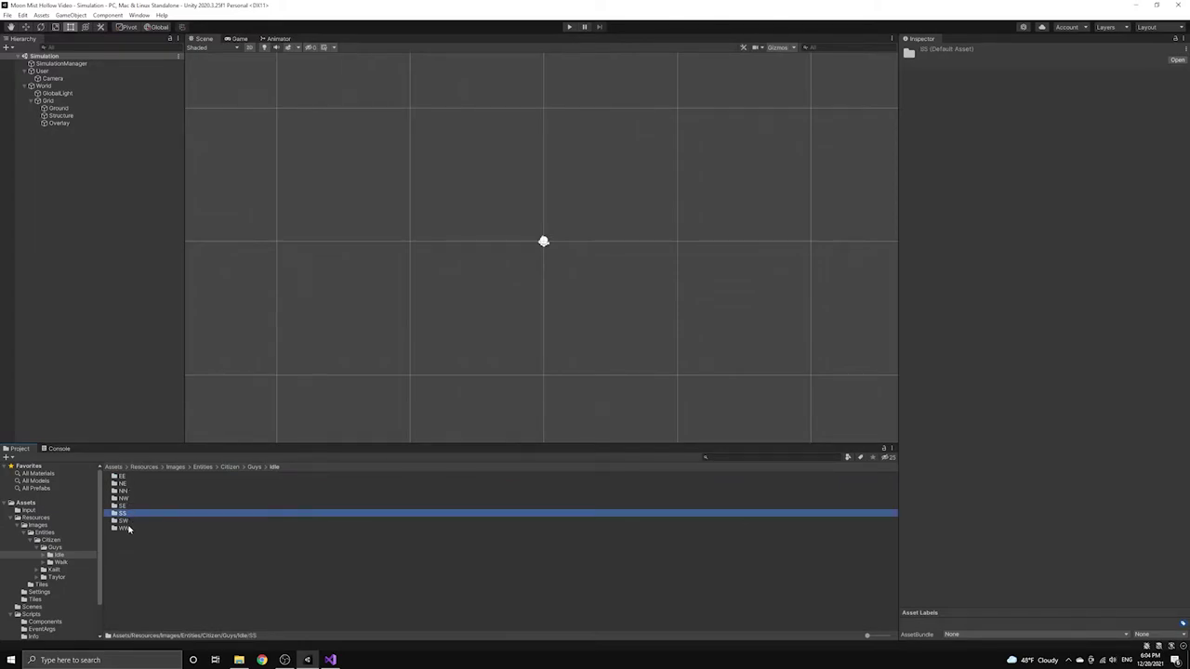
double_click(128, 522)
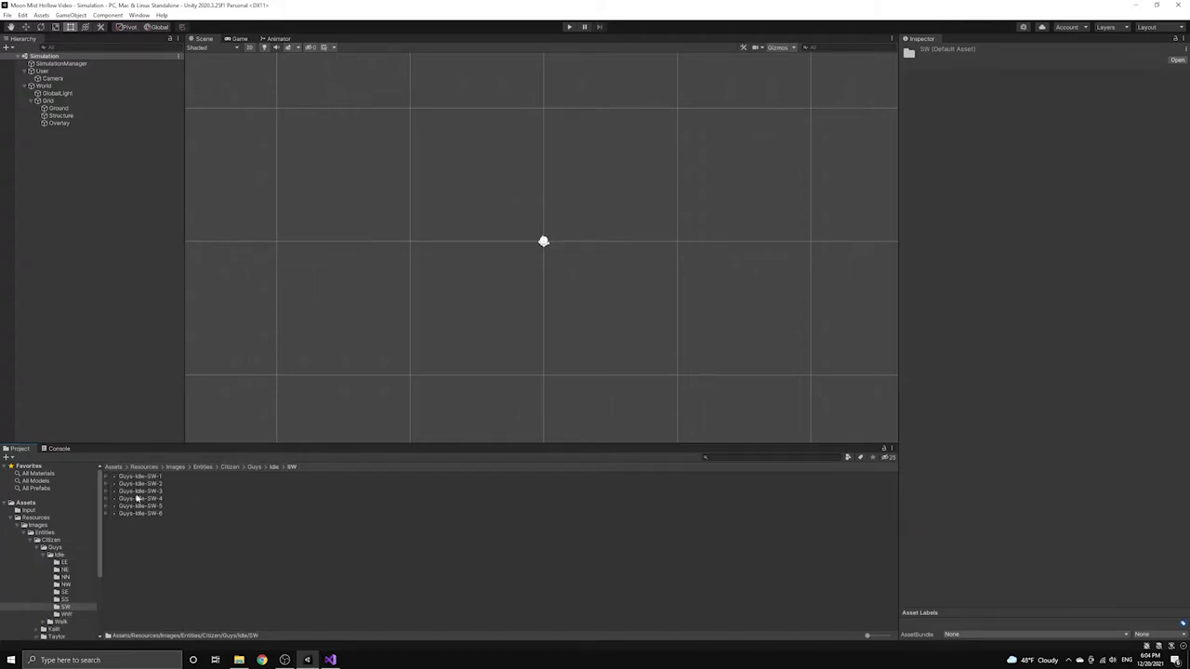
left_click(137, 477)
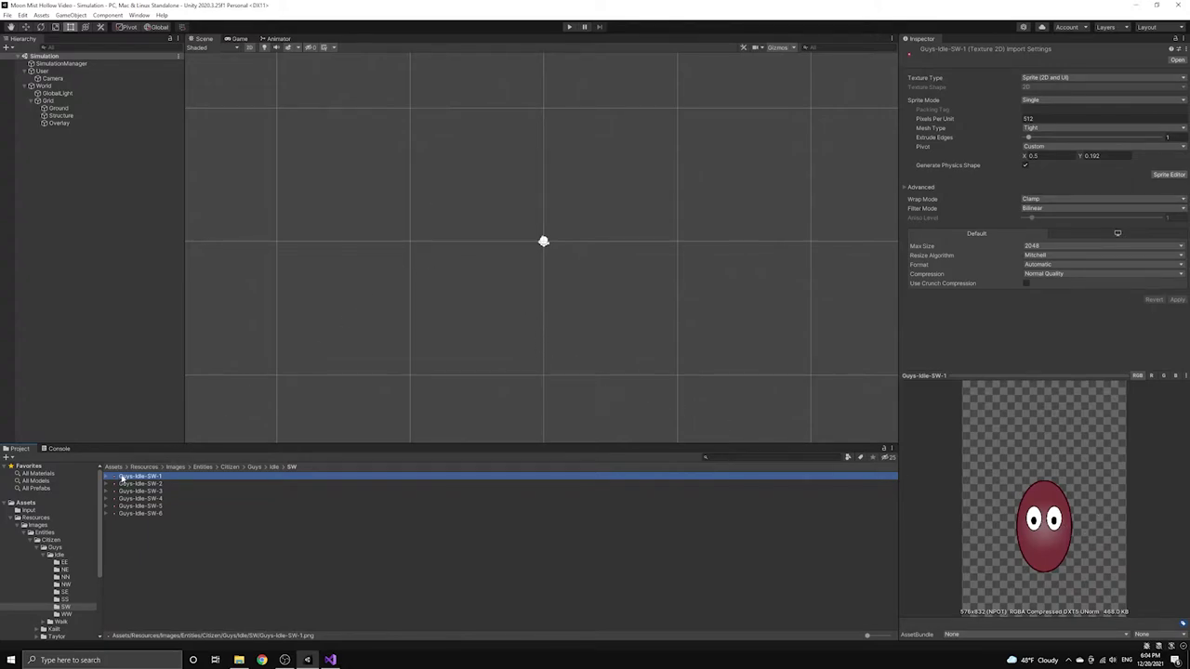
- Drop Guys-Idle-SW-1 into the scene, reset it to 0,0,0, frame it and turn off Gizmos
left_click_drag(123, 480, 527, 232)
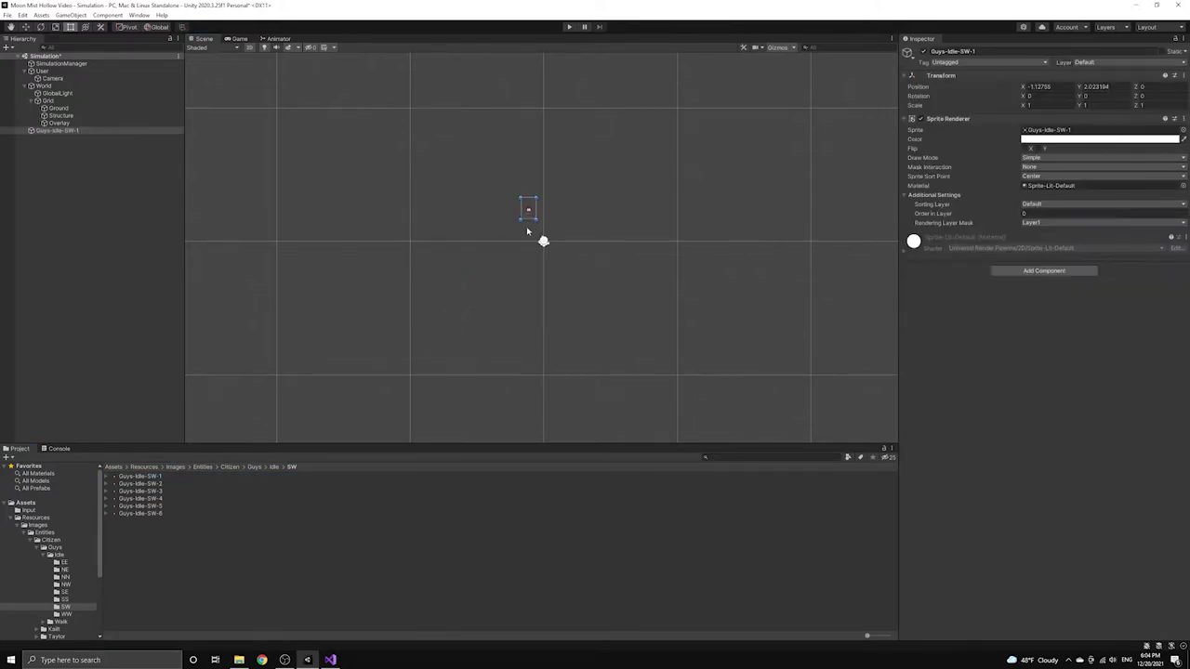
left_click(1182, 76)
left_click(1107, 86)
key("f")
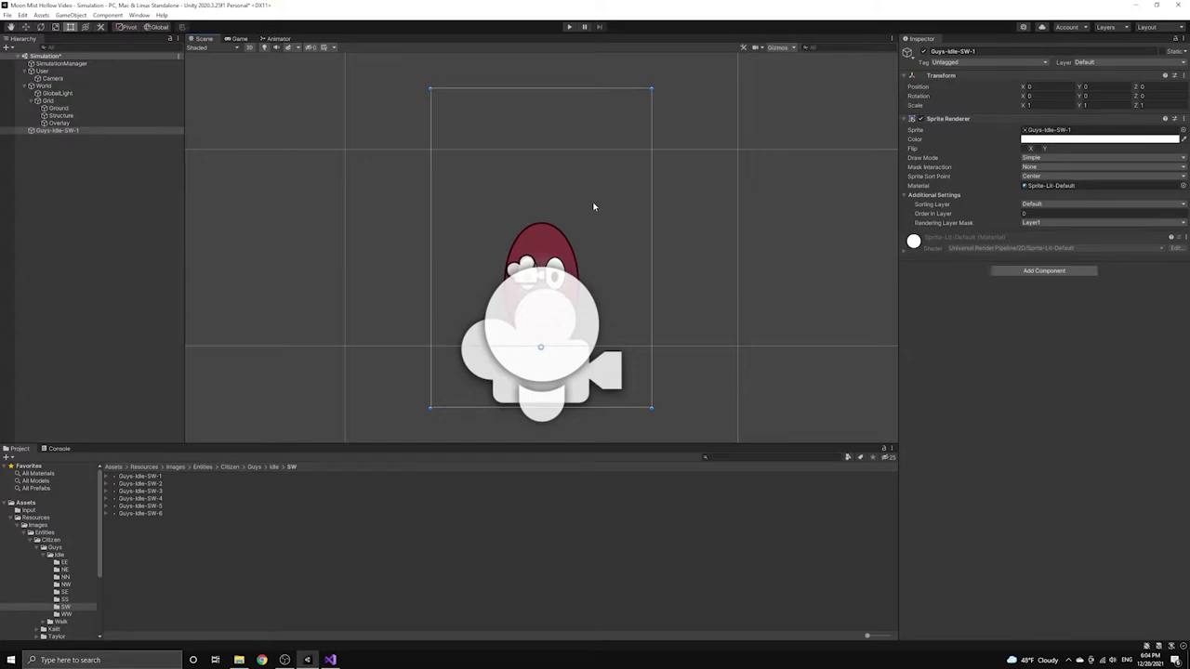
scroll(593, 206, "down", 1)
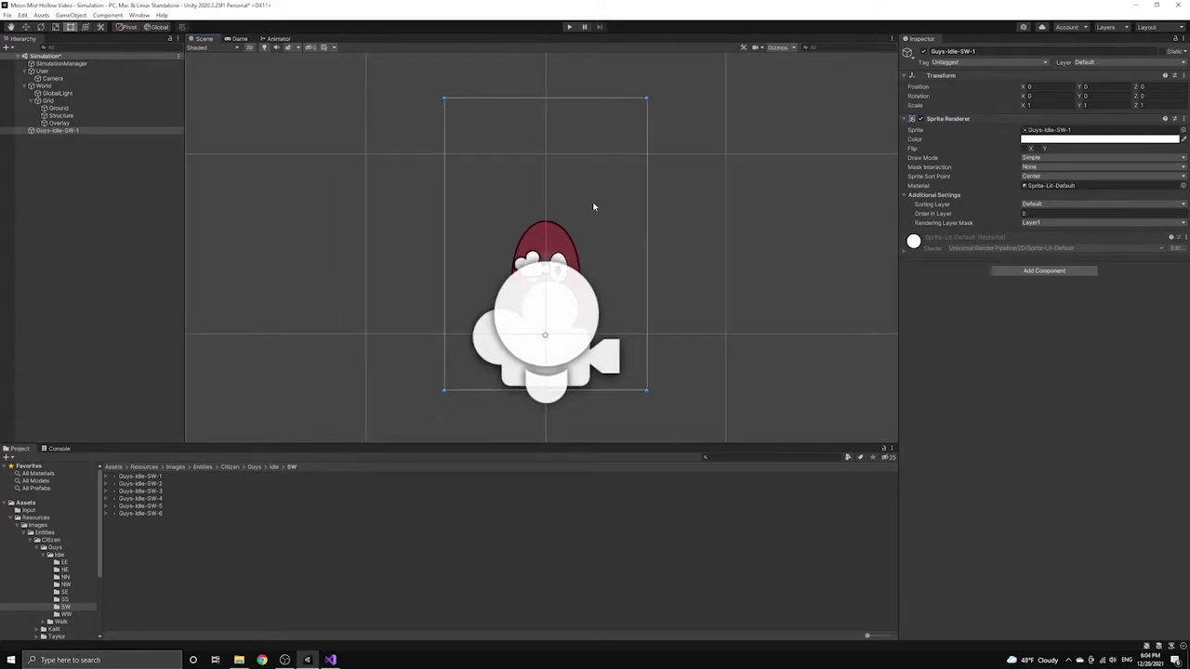
left_click(776, 46)
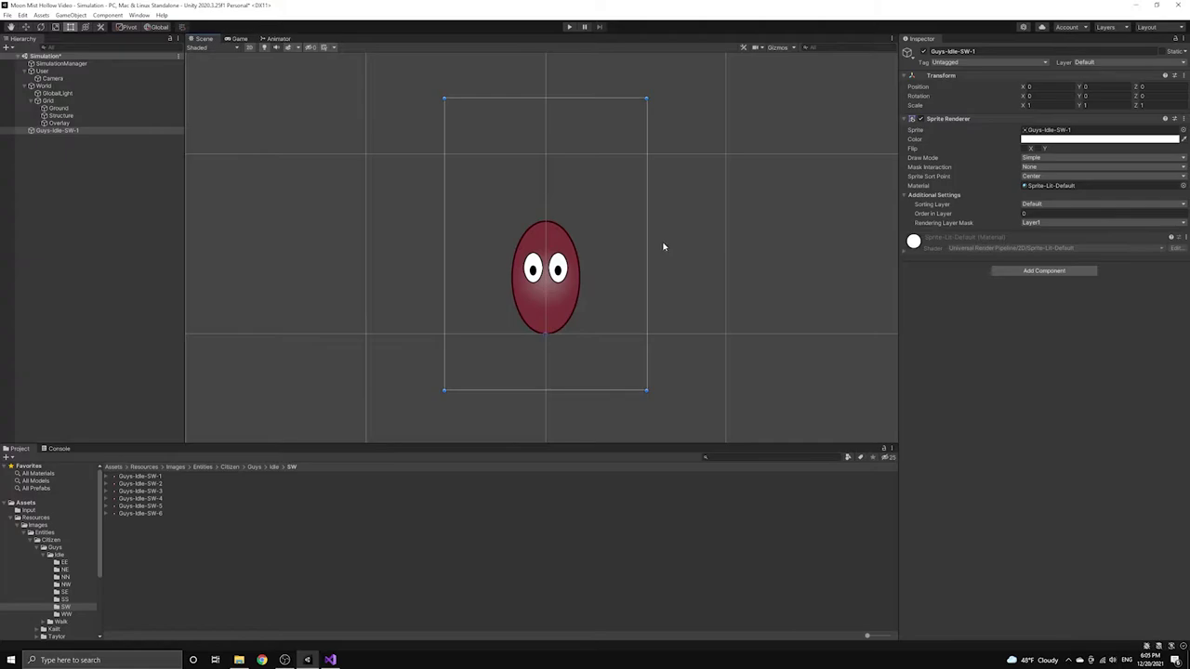
- Set the sprite's Sort Point to Pivot and Order in Layer to 1, then compare with Structure
left_click(1045, 176)
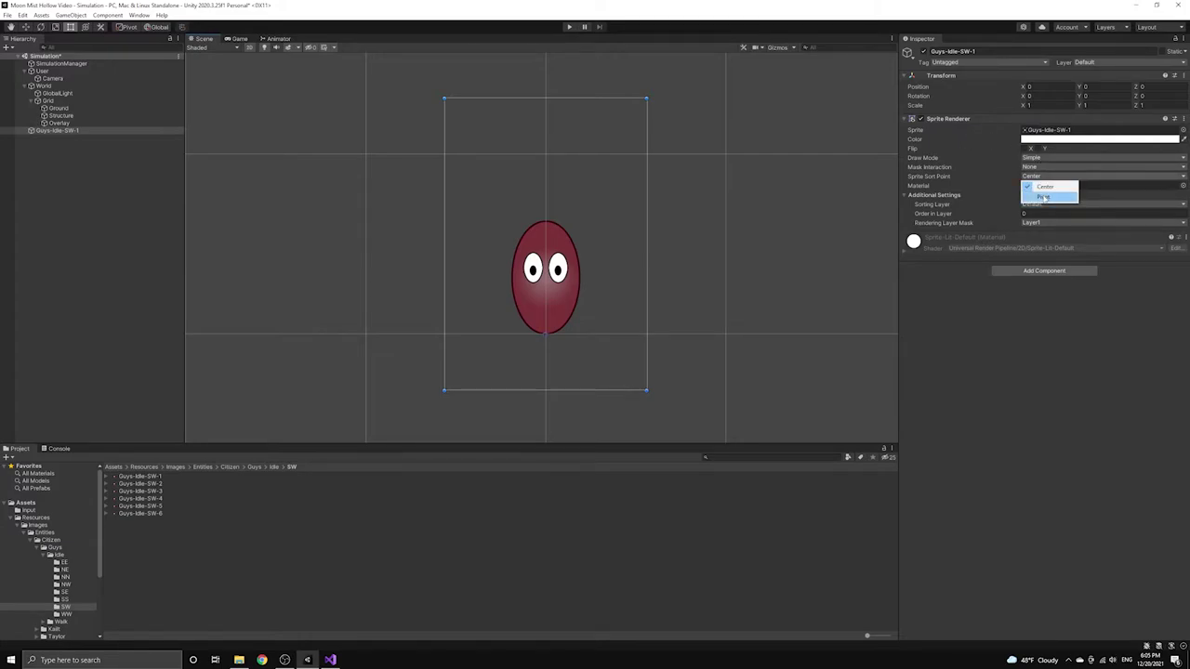
left_click(1045, 197)
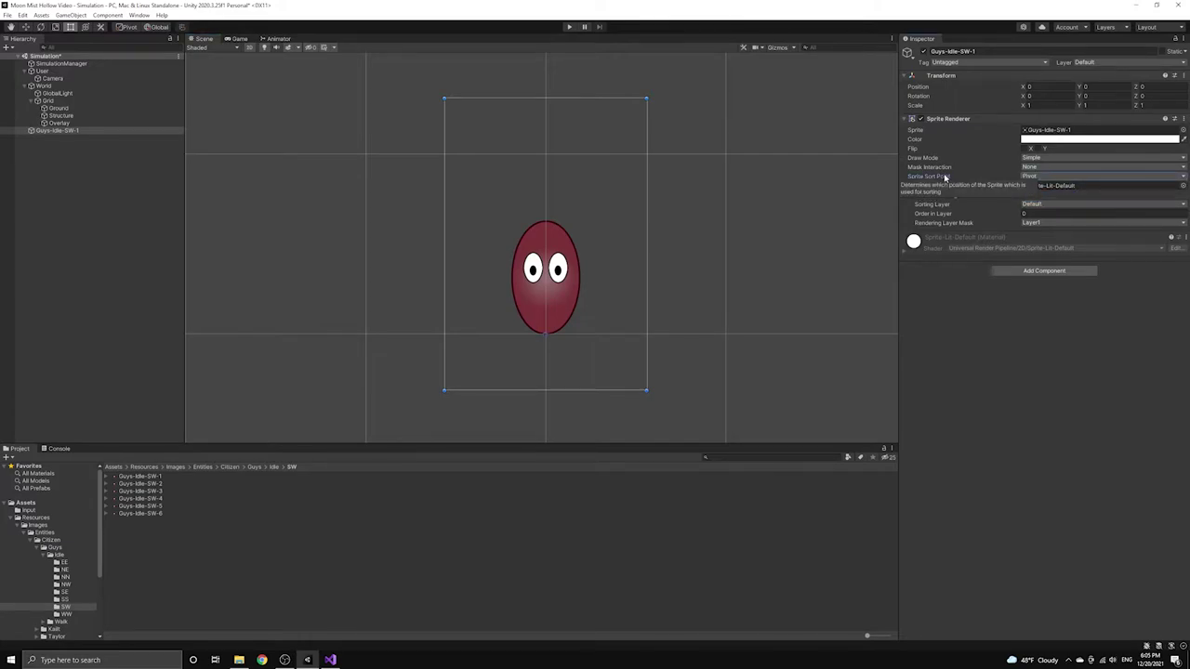
left_click(990, 216)
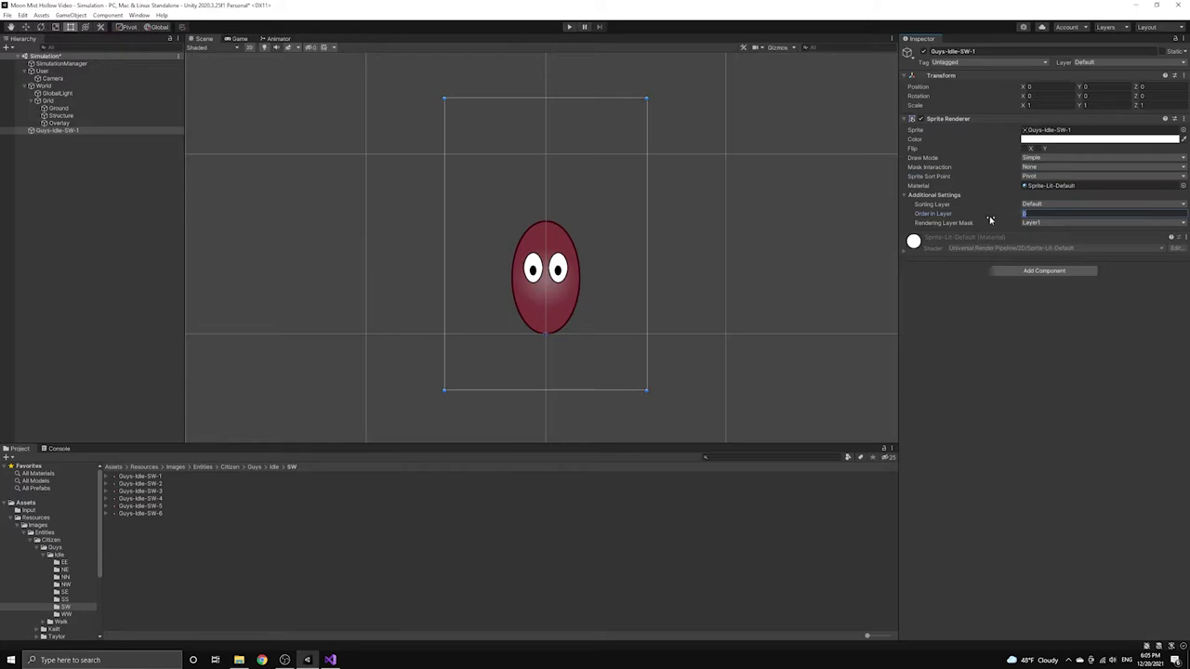
type("1")
key("Return")
left_click(60, 116)
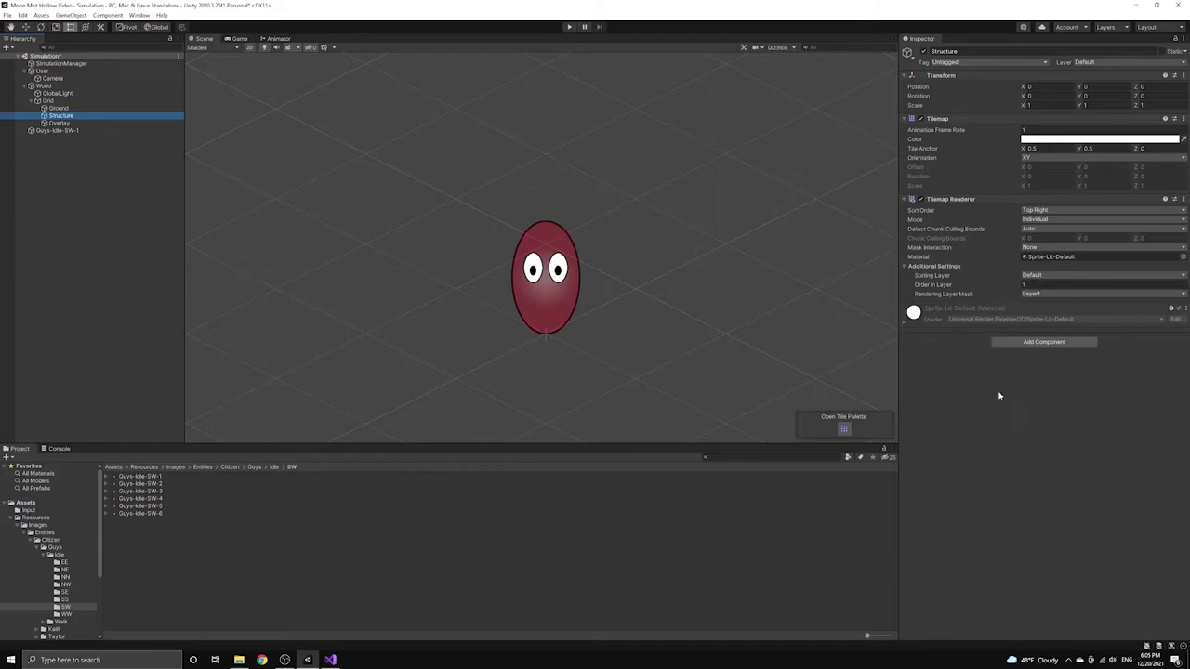
- Rename the Guys-Idle-SW-1 Hierarchy object to 'Guys Prefab'
left_click(63, 131)
right_click(66, 131)
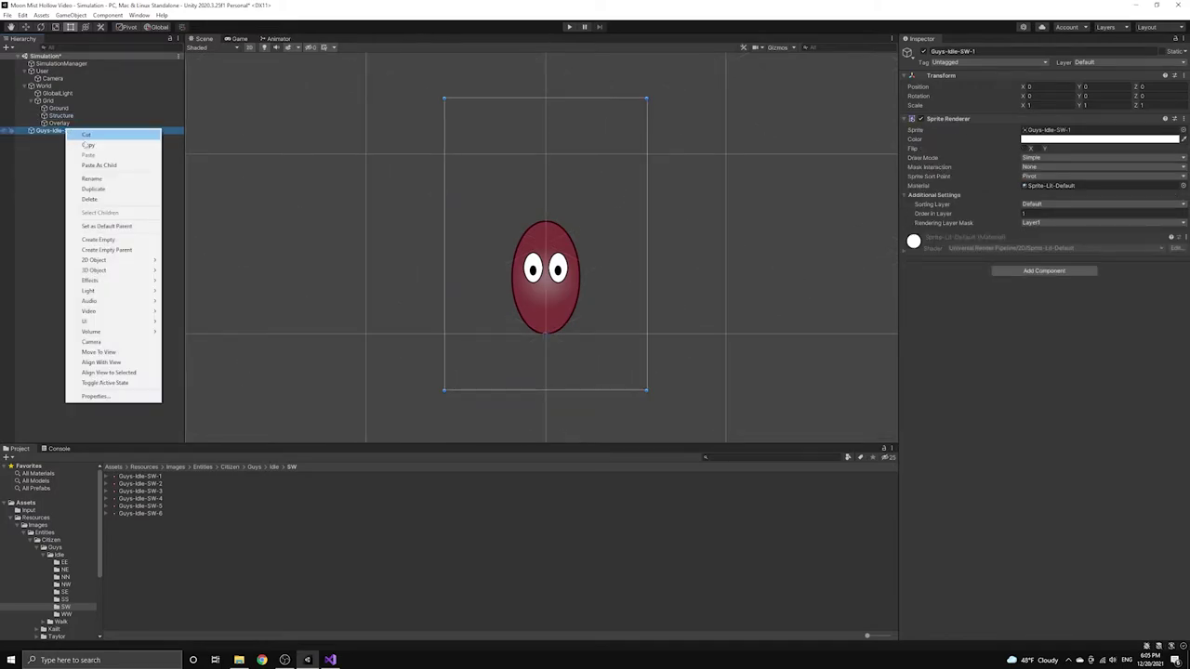
left_click(107, 180)
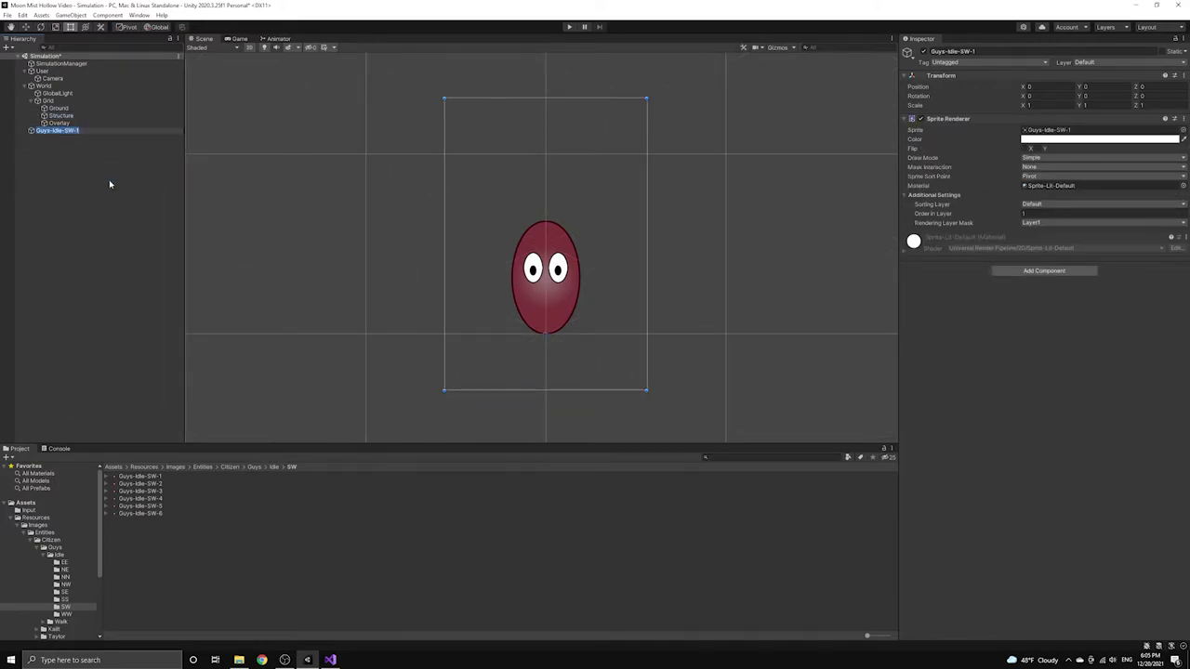
type("Guys Prefab")
key("Return")
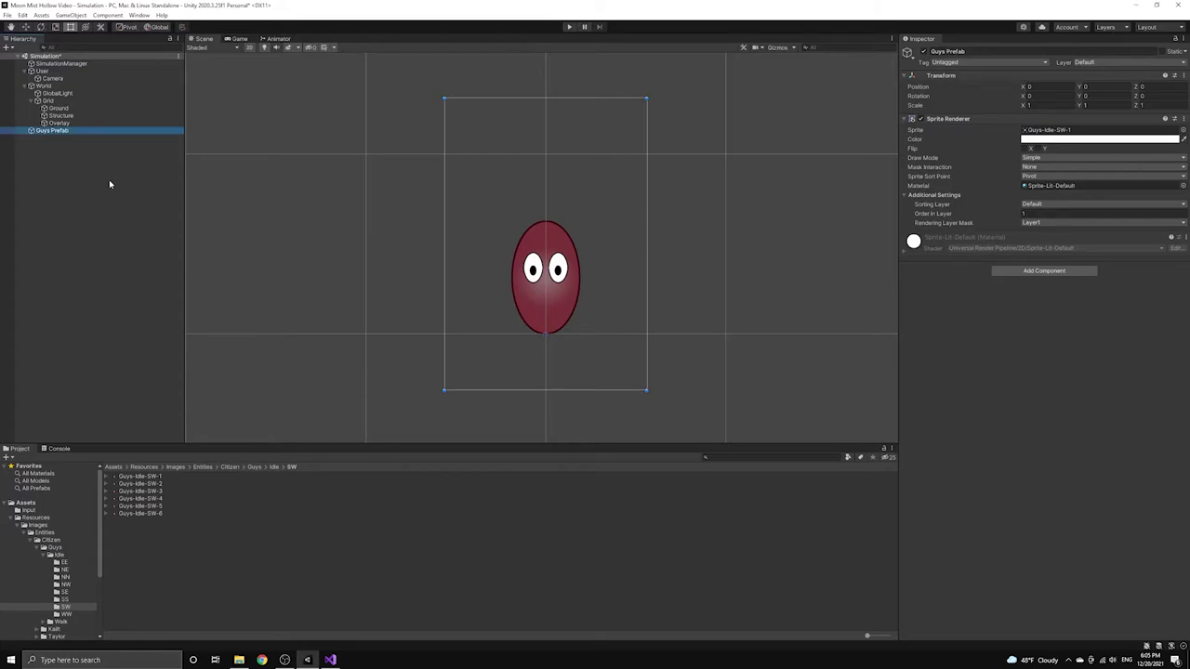
left_click(109, 184)
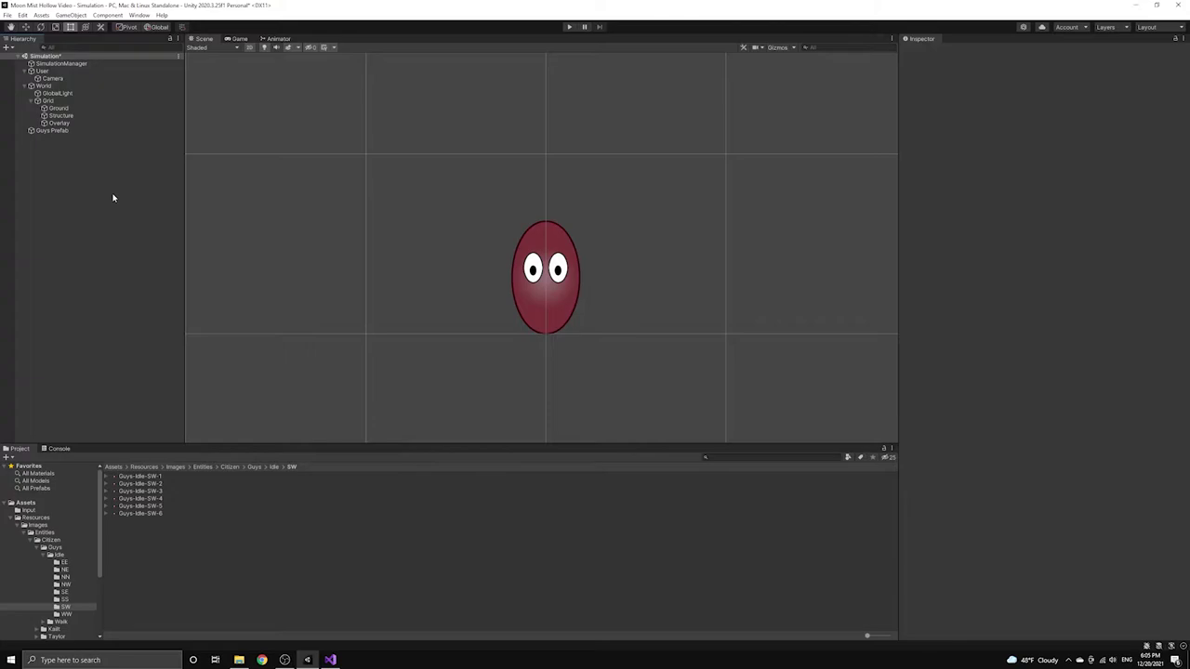
- Create a Prefabs folder inside Resources and open it
left_click(37, 518)
right_click(37, 517)
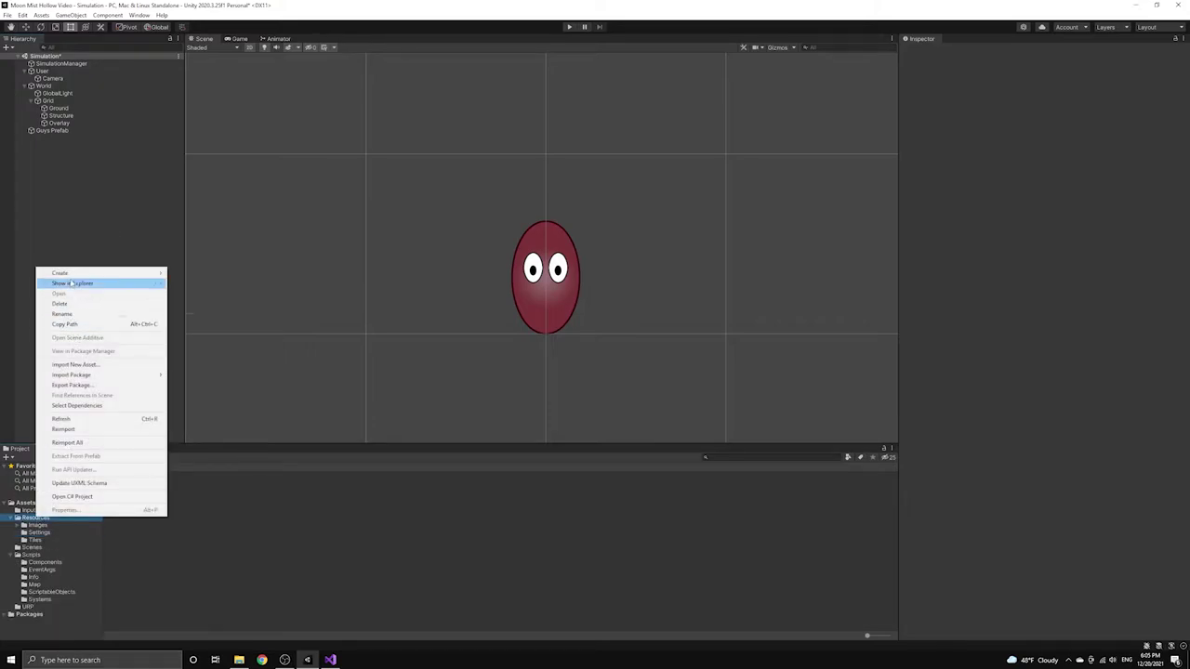
mouse_move(93, 273)
left_click(194, 245)
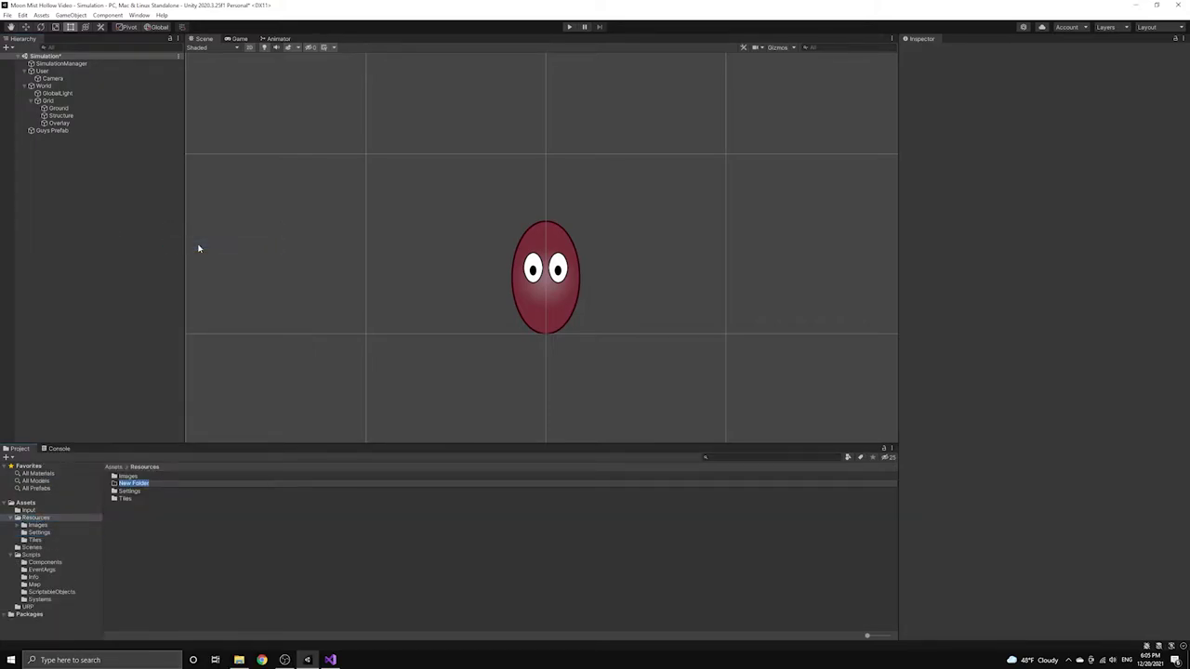
type("Prefabs")
key("Return")
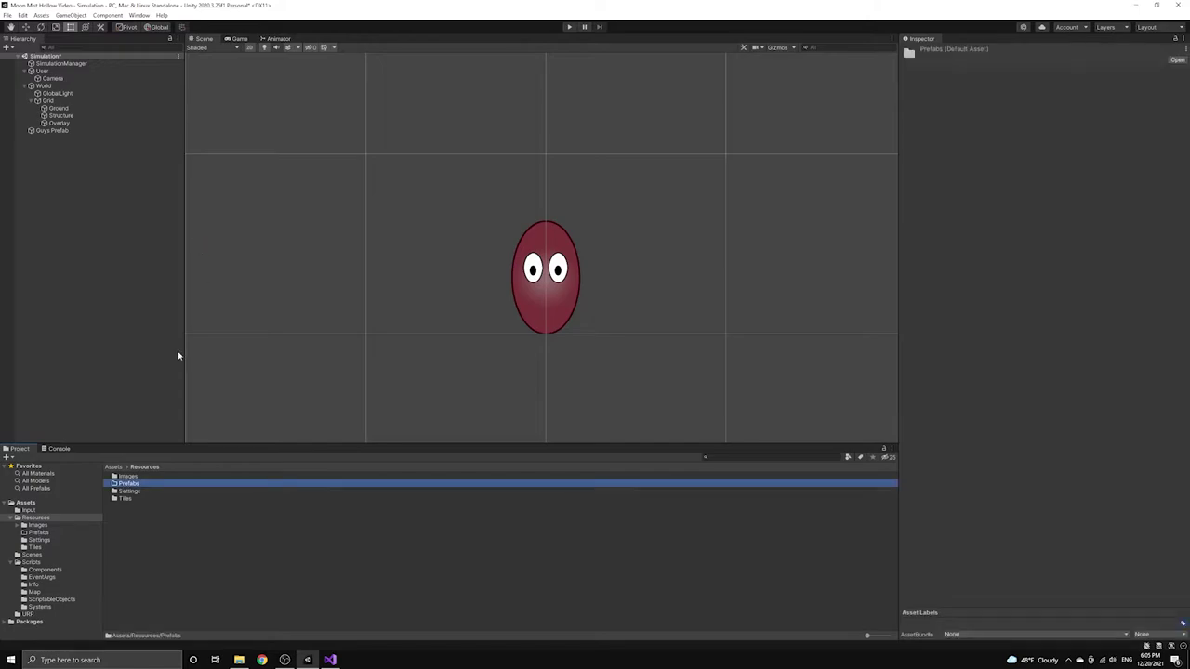
double_click(128, 485)
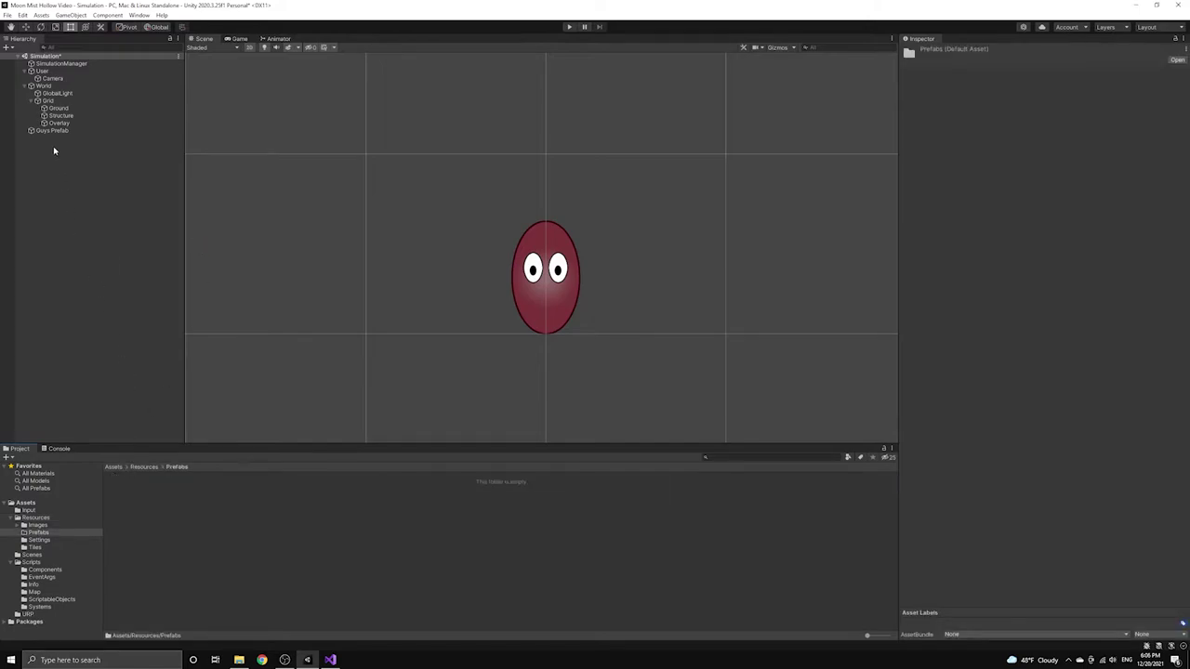
- Save Guys Prefab as a prefab asset in Prefabs and delete the scene copy
left_click_drag(47, 130, 117, 484)
left_click(133, 533)
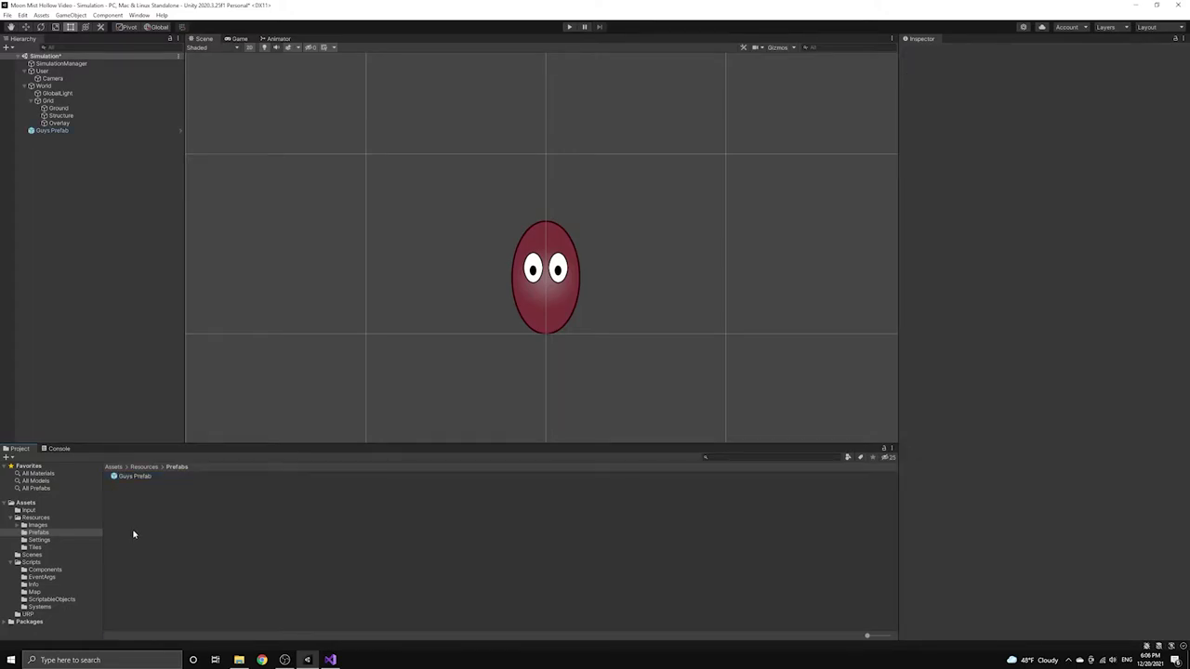
left_click(128, 478)
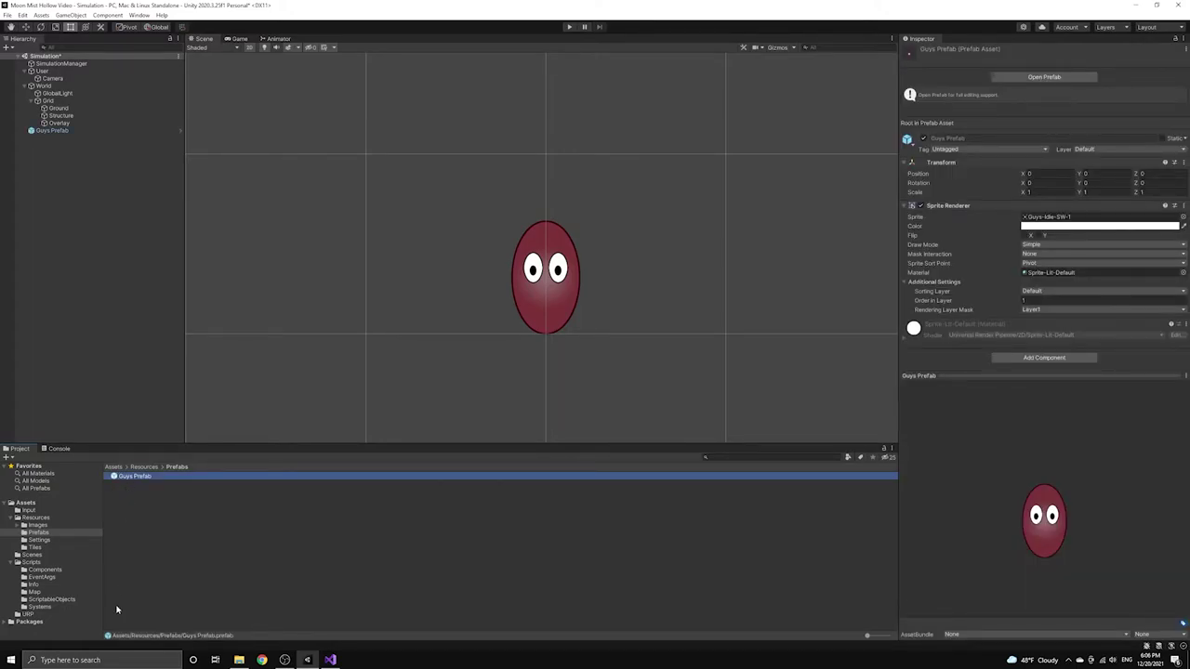
left_click(57, 131)
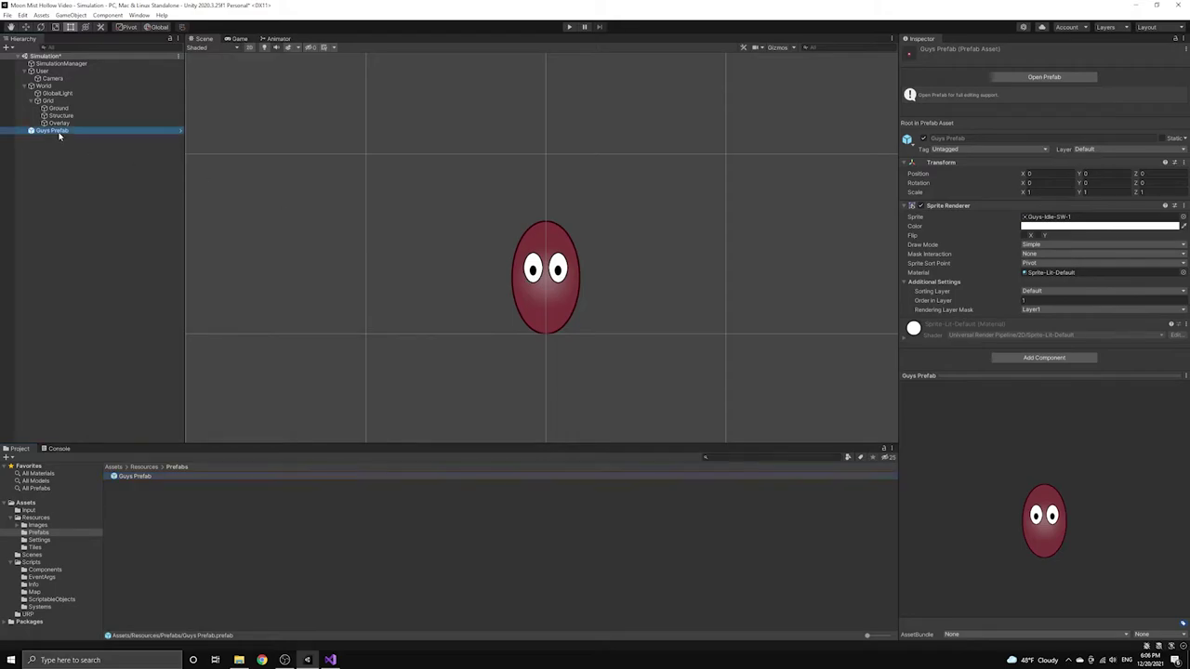
key("Delete")
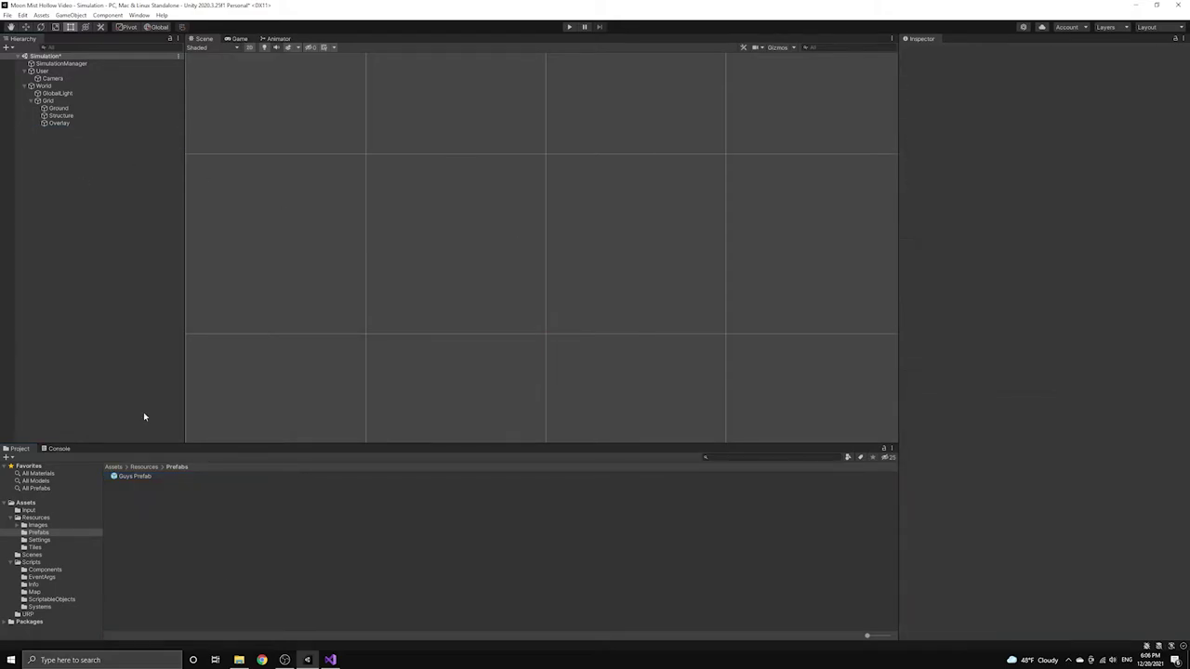
- Open the Guys Prefab asset in prefab editing mode
left_click(159, 476)
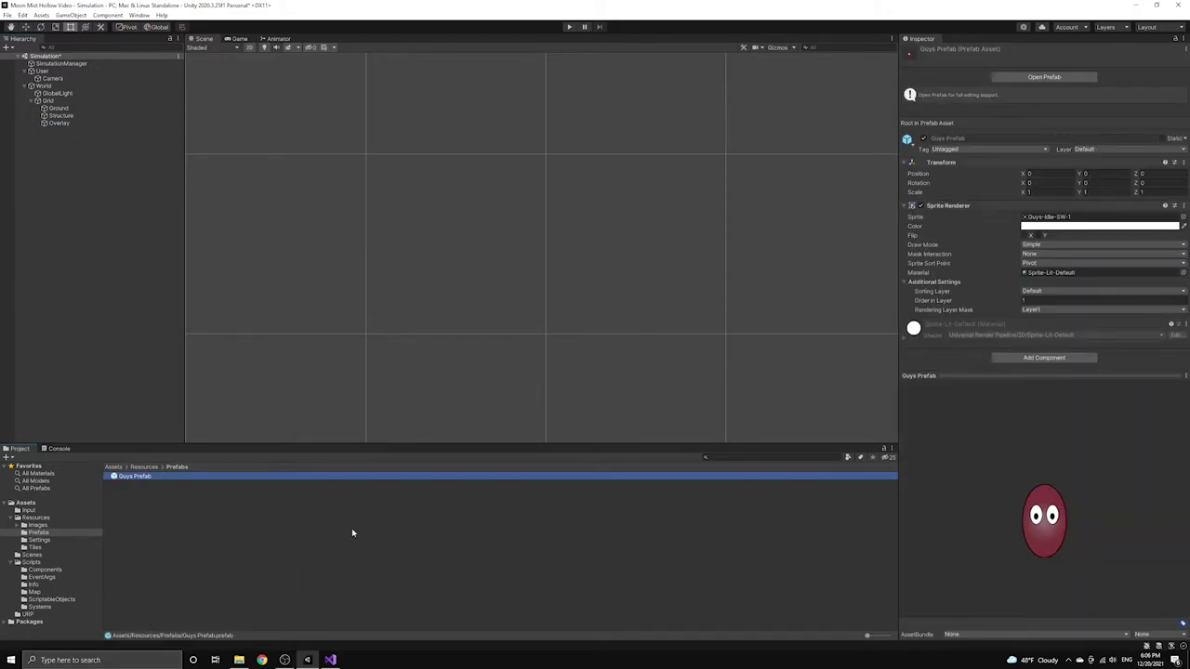
left_click(1041, 79)
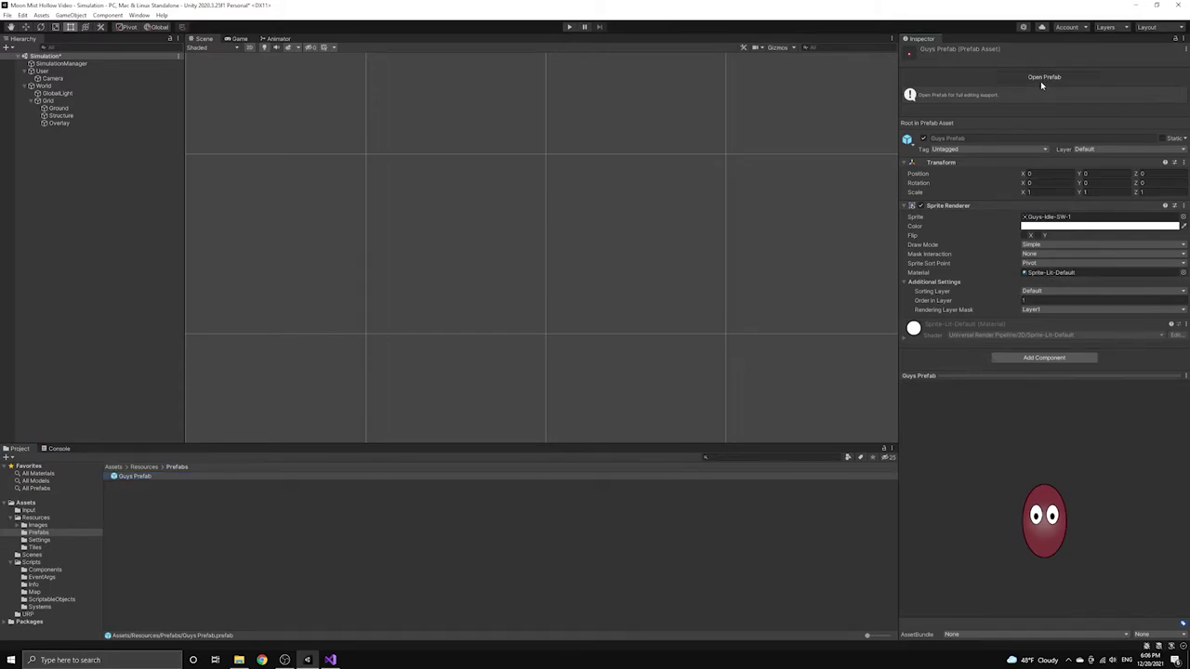
scroll(573, 310, "up", 3)
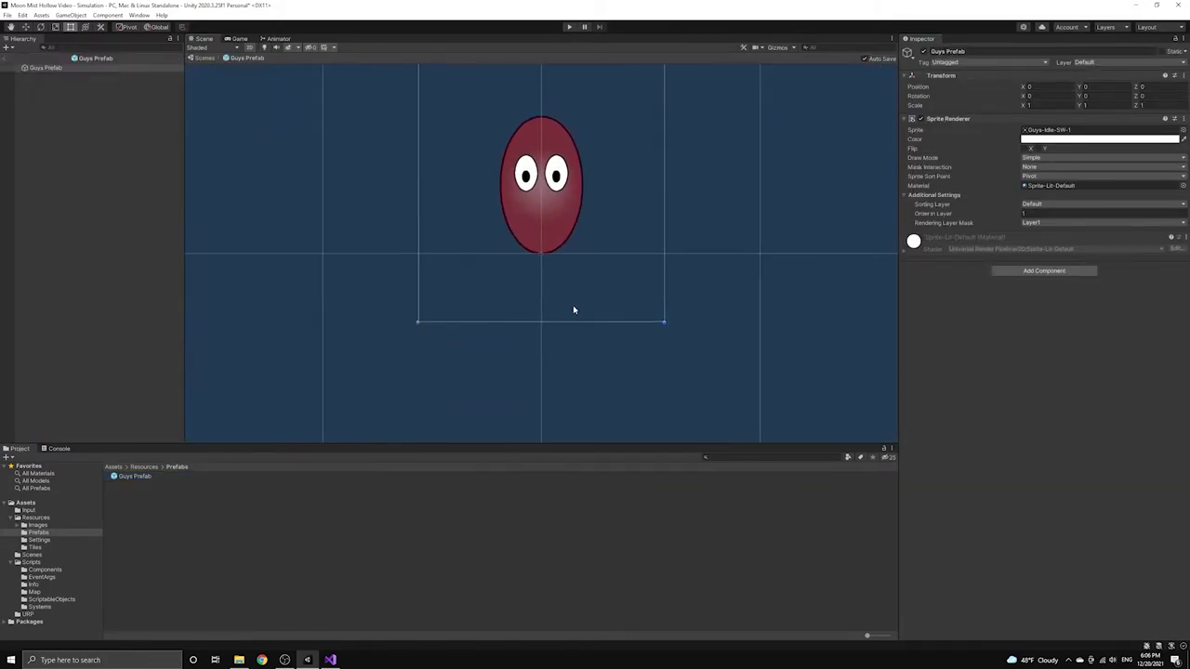
scroll(651, 269, "down", 3)
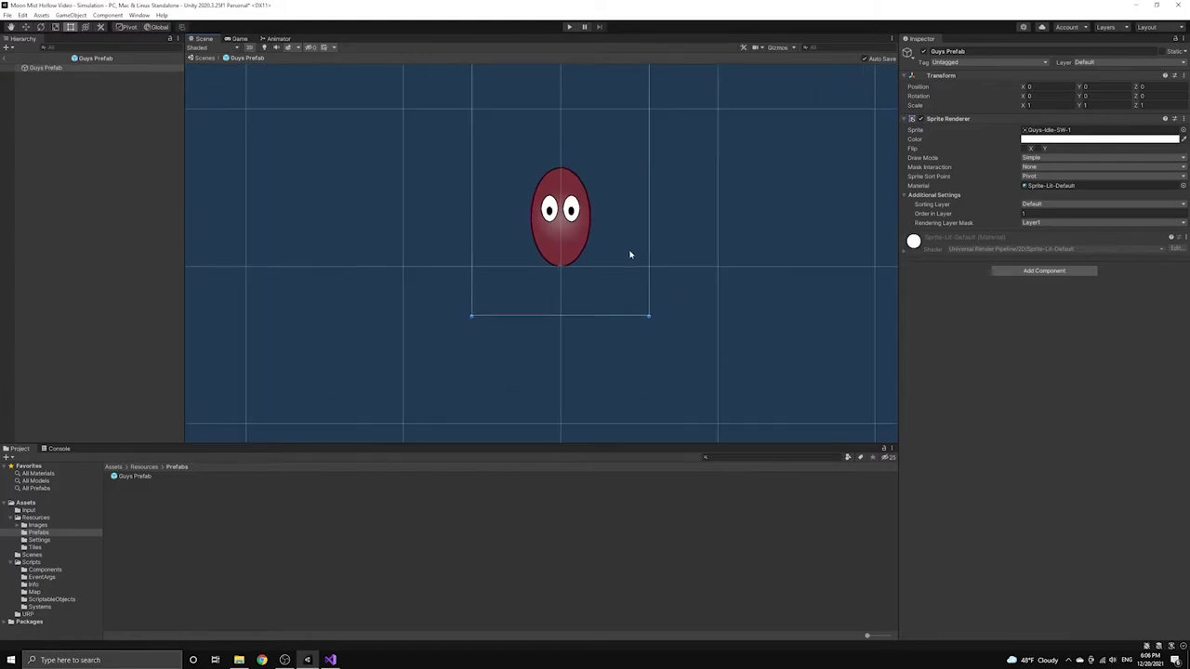
middle_click_drag(630, 254, 589, 338)
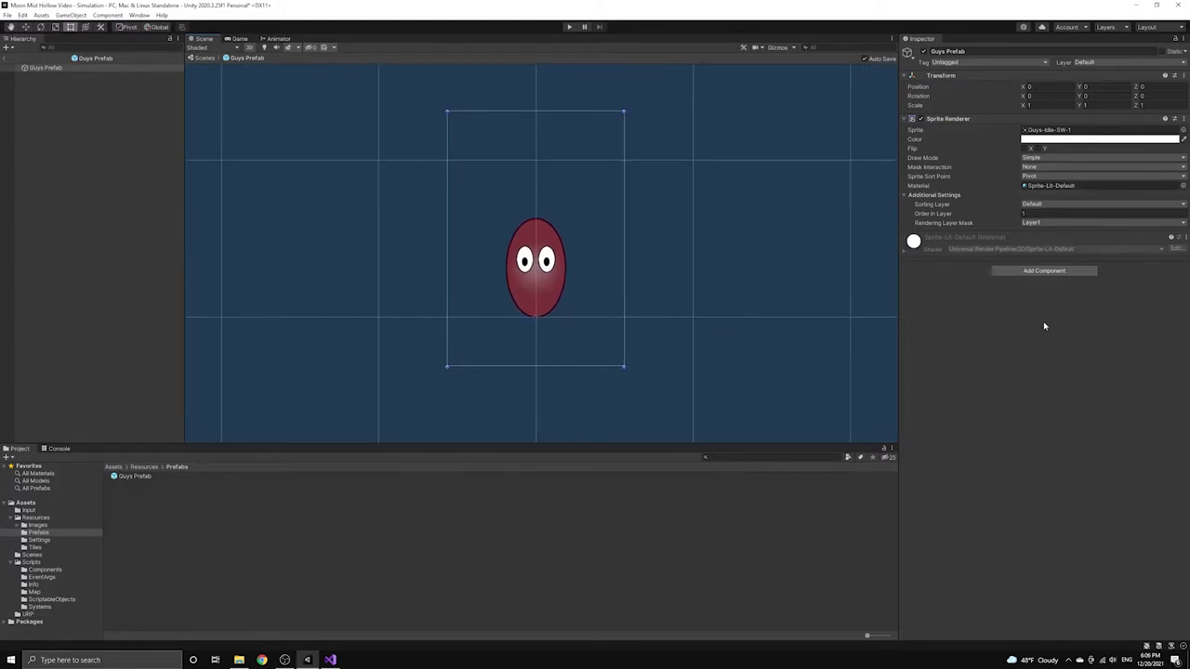
- Add an Animator component to the prefab via an 'anim' component search
left_click(1046, 271)
type("anim")
key("Down")
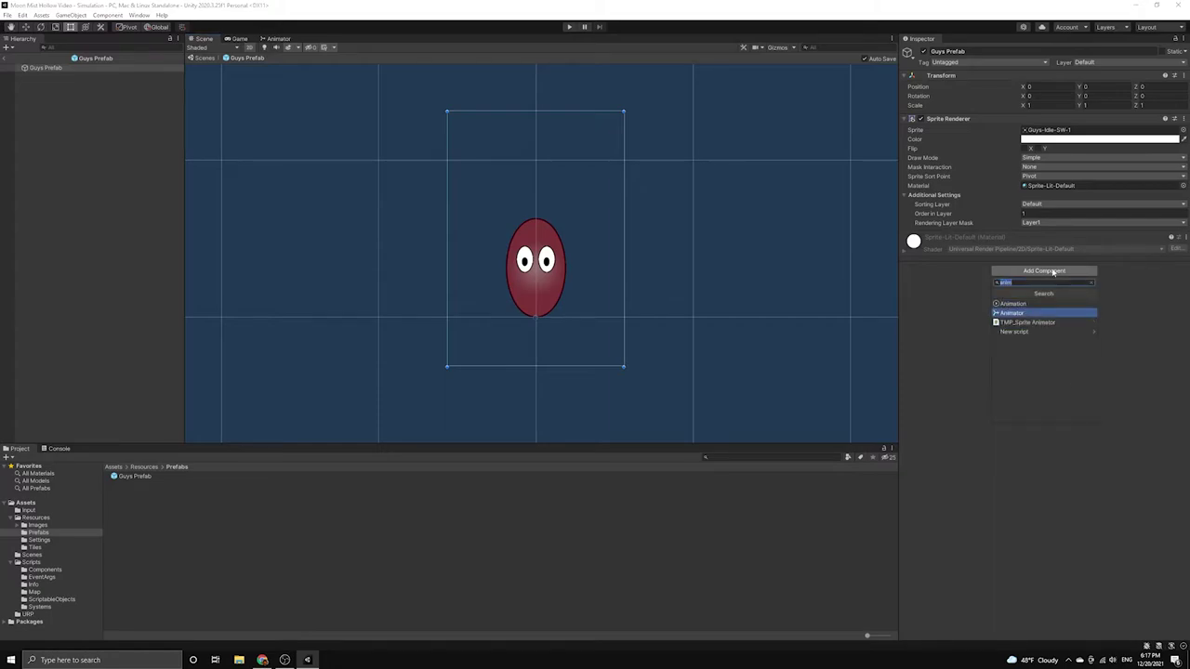
key("Return")
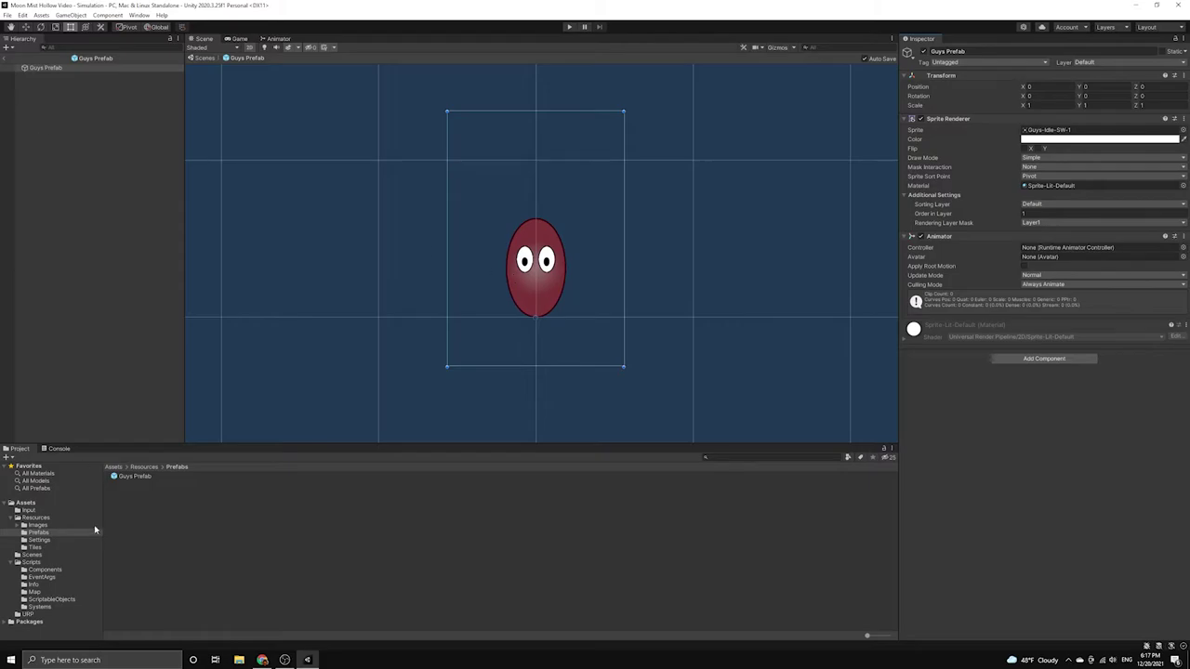
- Create an Animation folder under Assets and open it
right_click(25, 503)
mouse_move(56, 256)
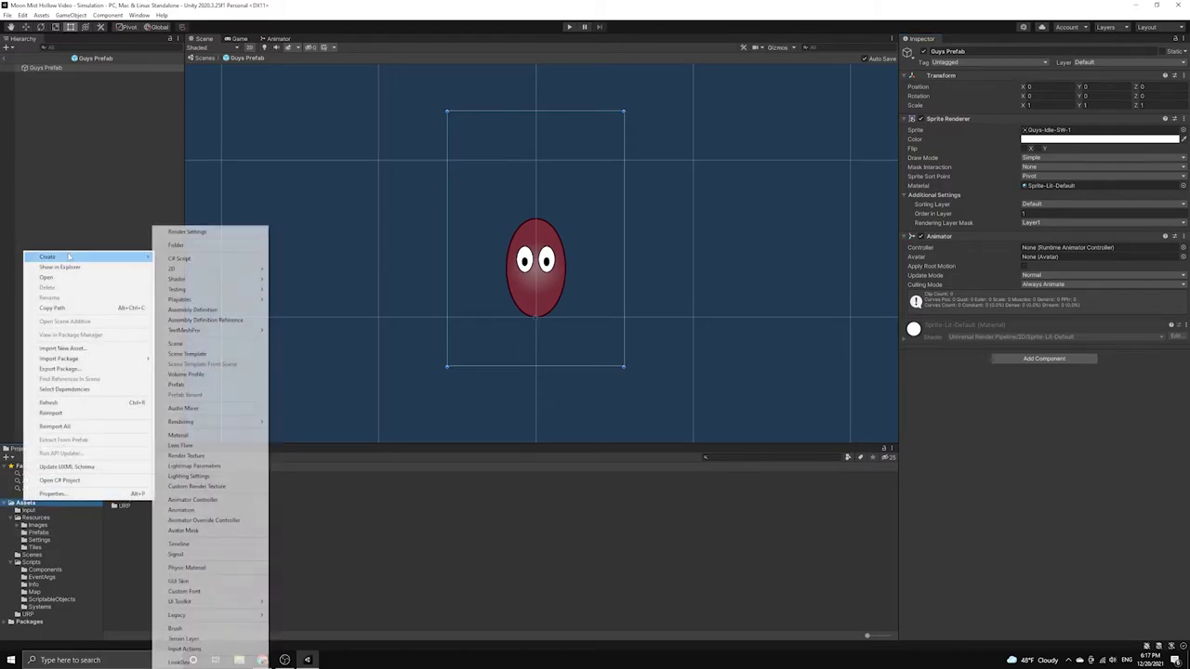
left_click(182, 244)
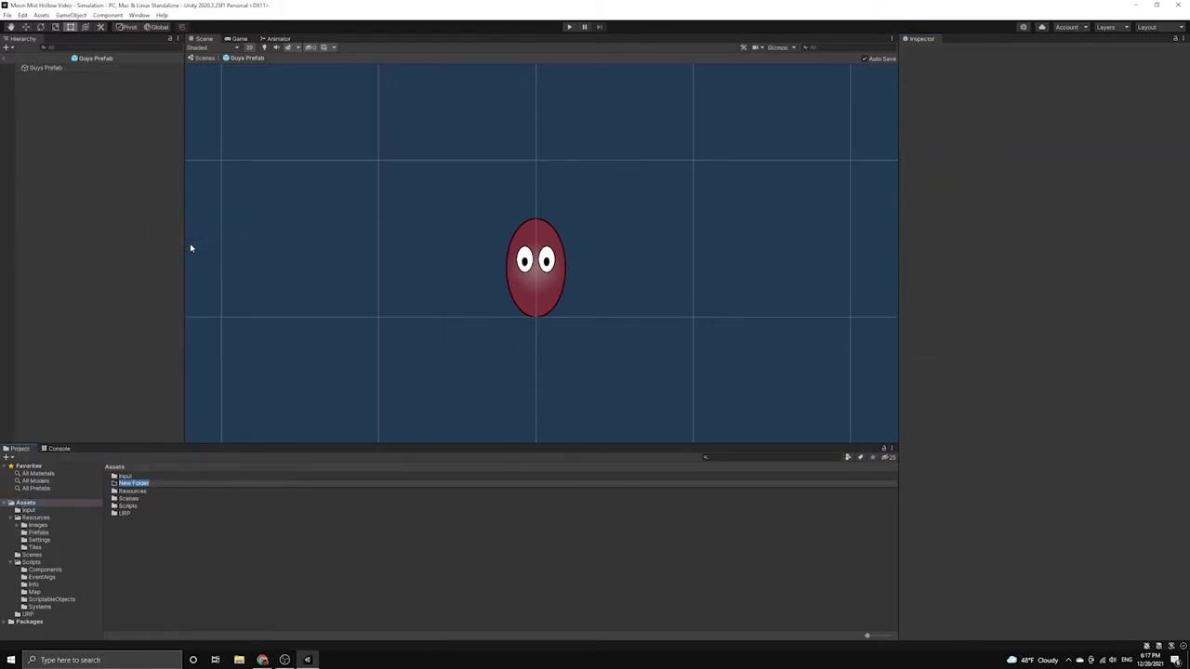
type("Animations")
key("Return")
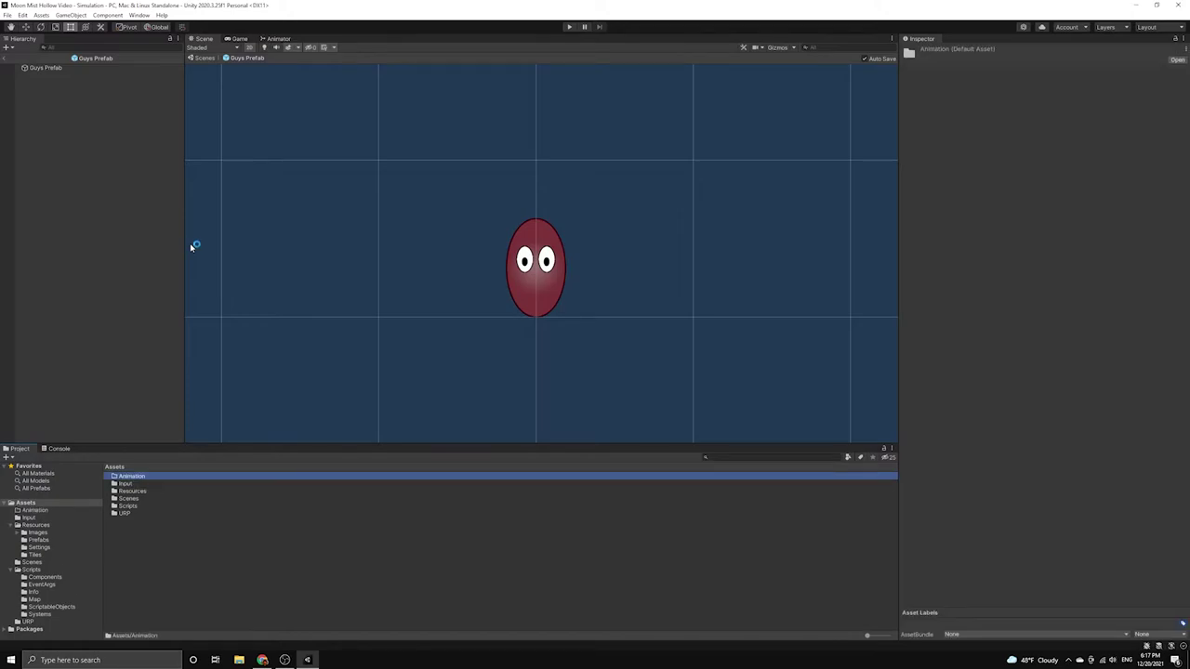
left_click(151, 525)
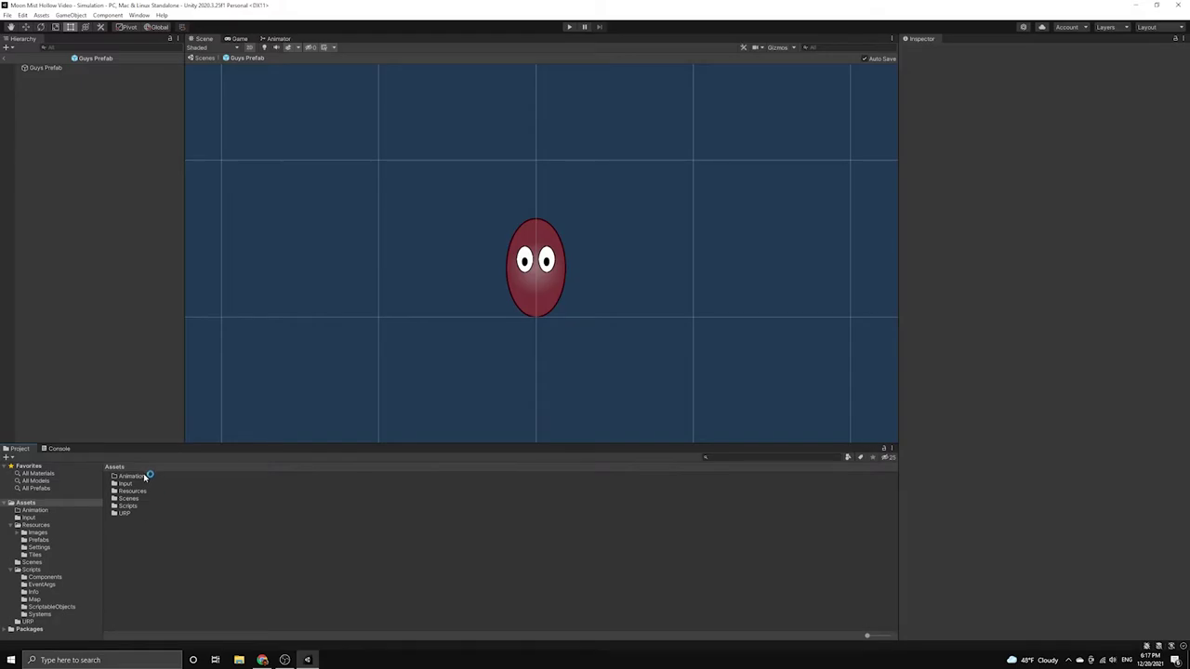
double_click(146, 476)
- Create an Entities folder inside Animation and open it
right_click(139, 502)
mouse_move(186, 259)
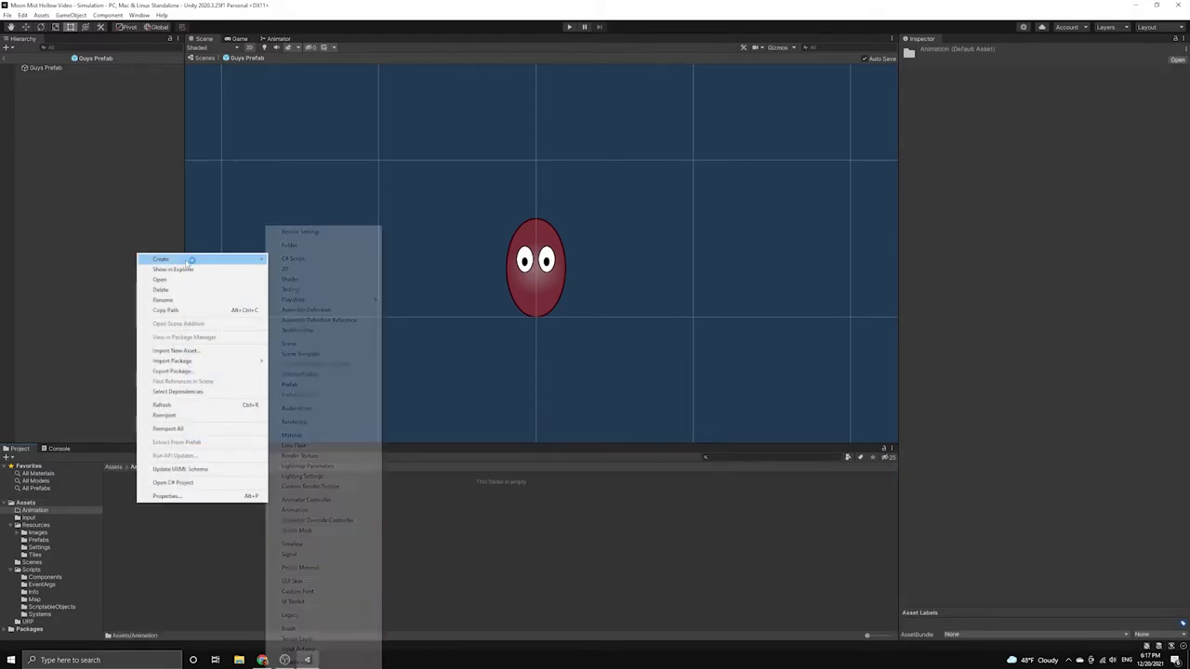
left_click(294, 244)
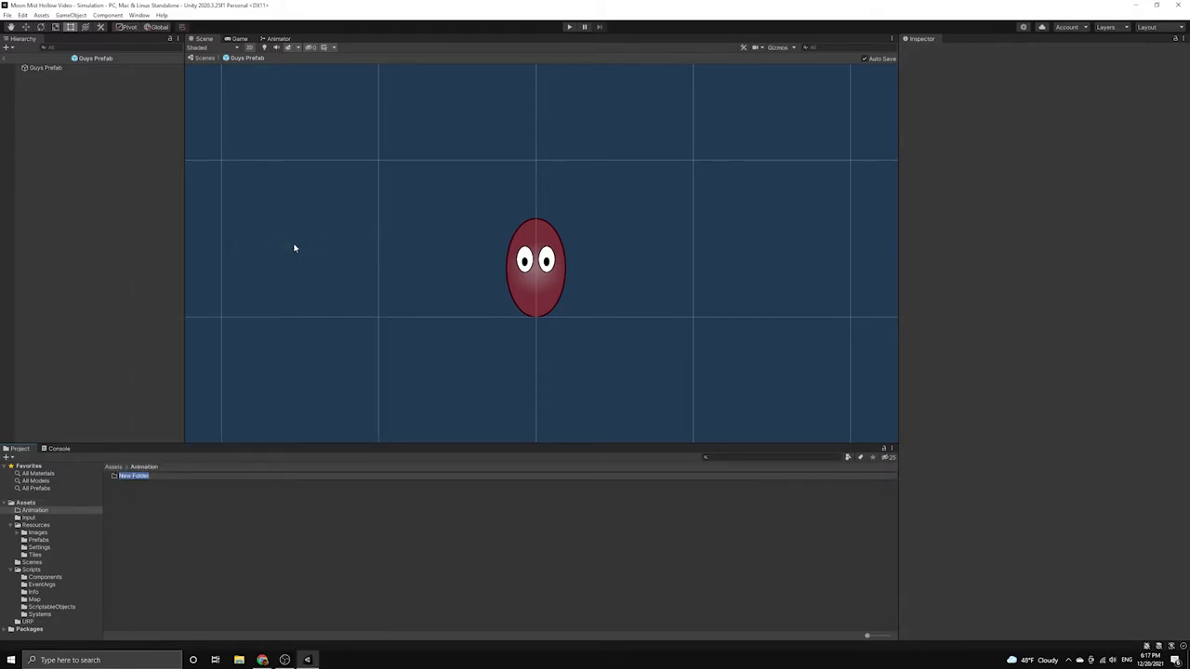
type("Entities")
key("Return")
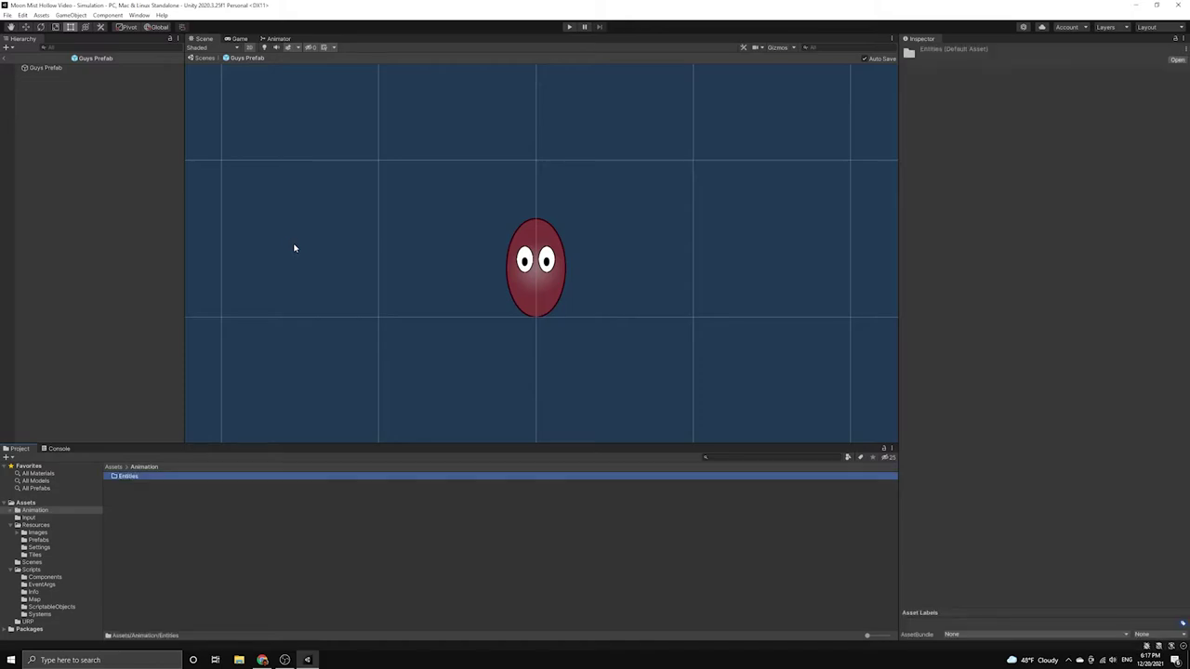
double_click(123, 476)
- Create a Citizen folder inside Entities and open it
right_click(137, 483)
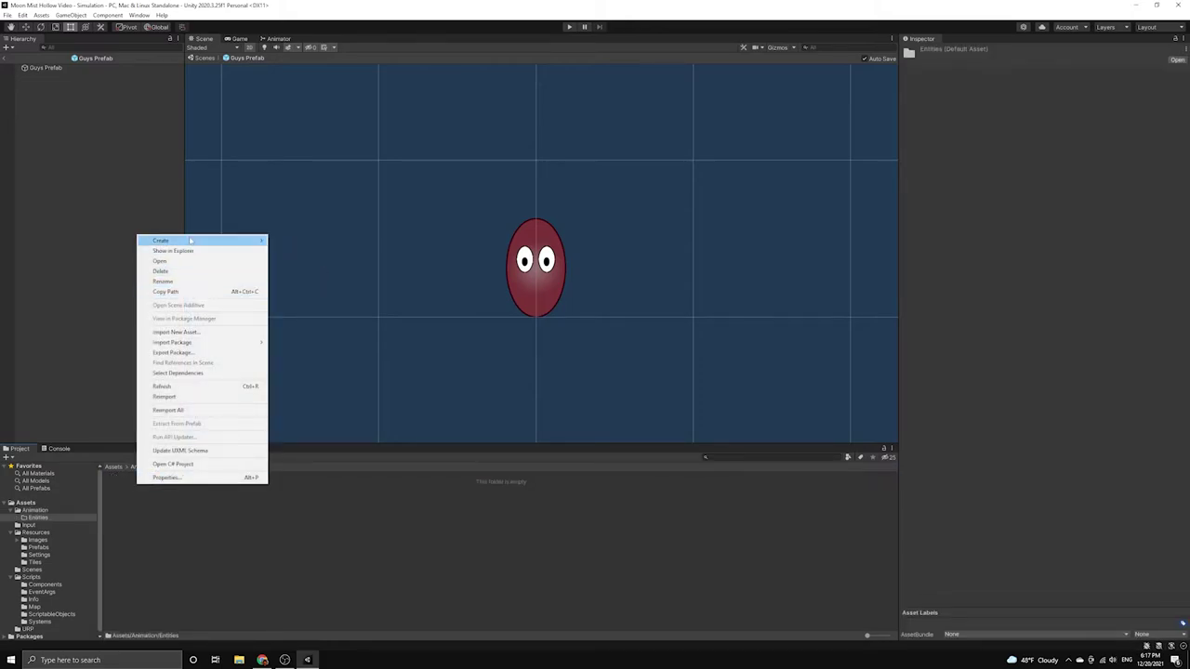
mouse_move(190, 241)
left_click(298, 244)
type("C")
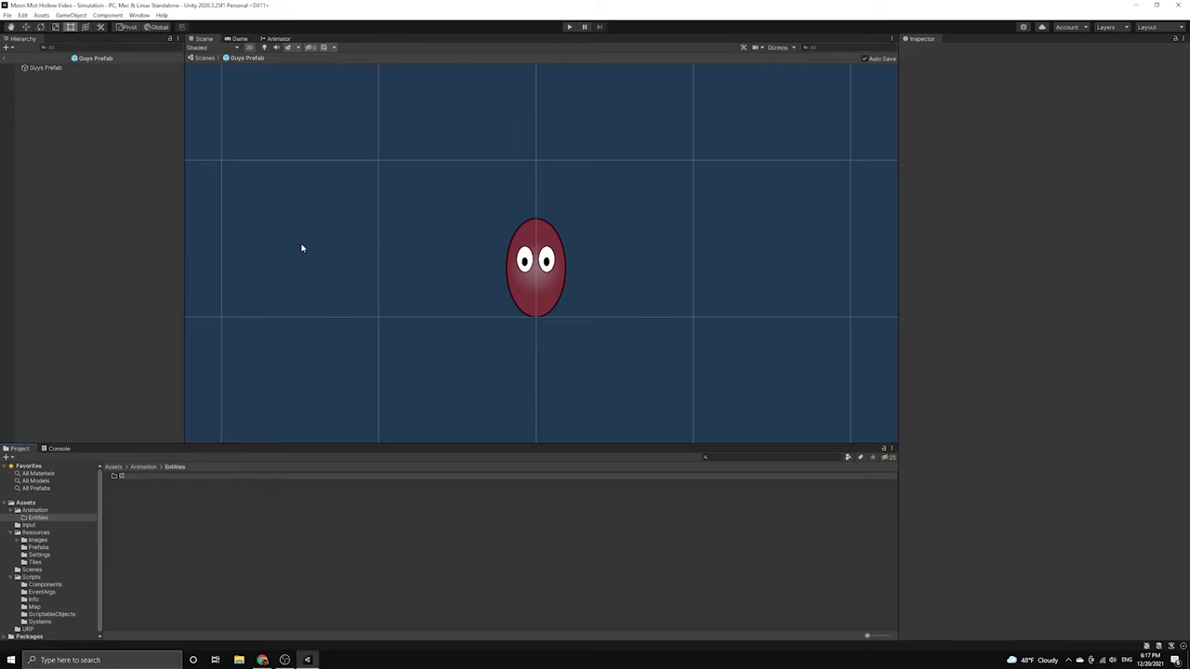
type("itizen")
key("Return")
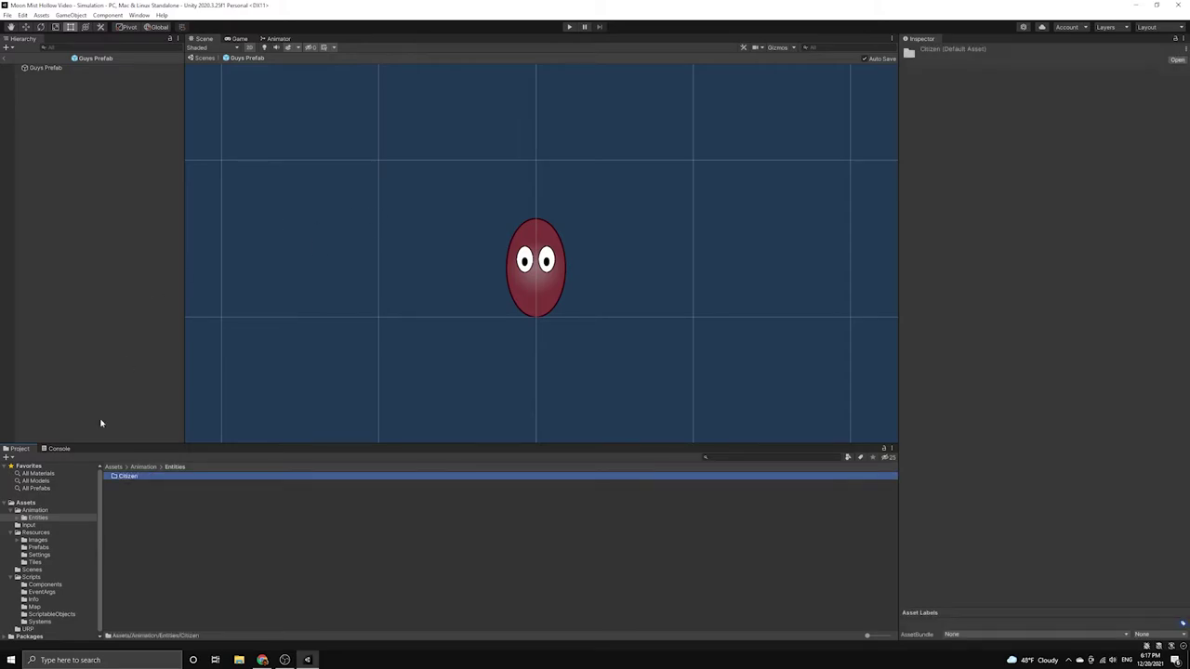
double_click(120, 478)
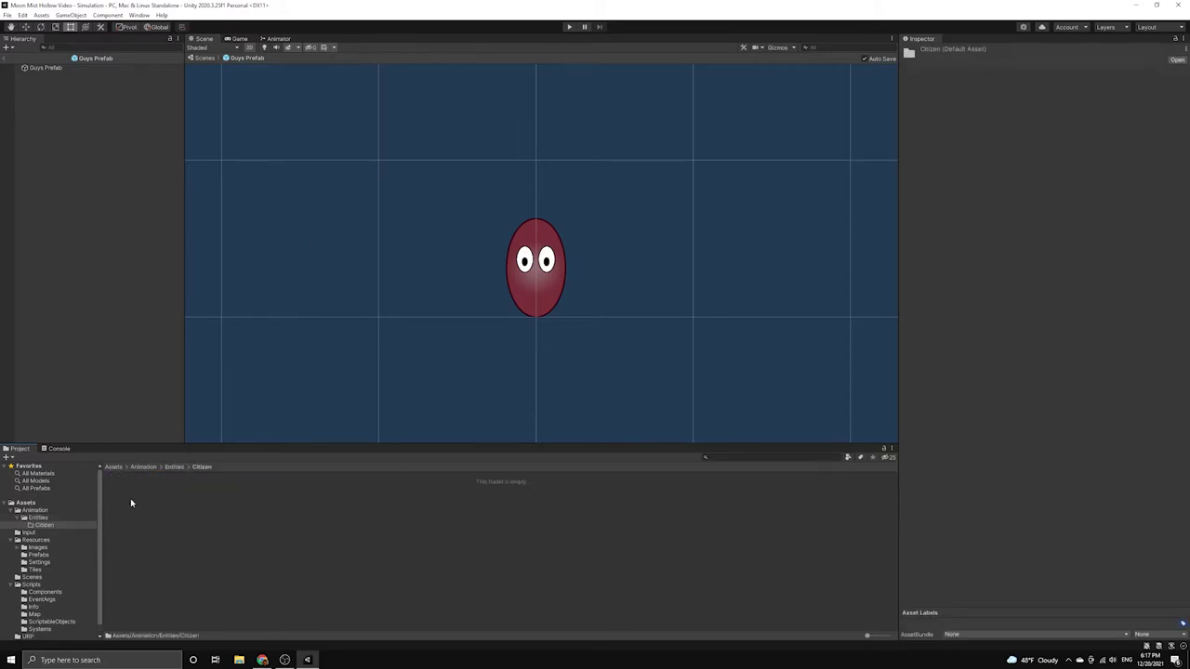
- Create a Guys folder inside Citizen
right_click(124, 494)
mouse_move(161, 253)
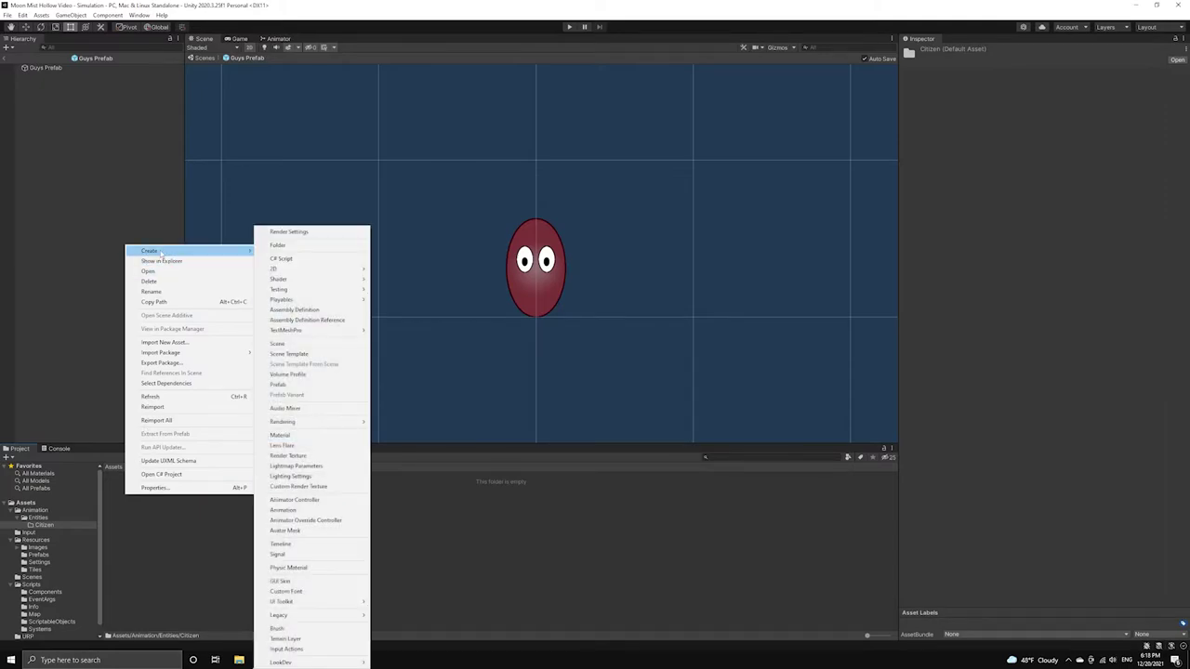
left_click(306, 243)
type("Guys")
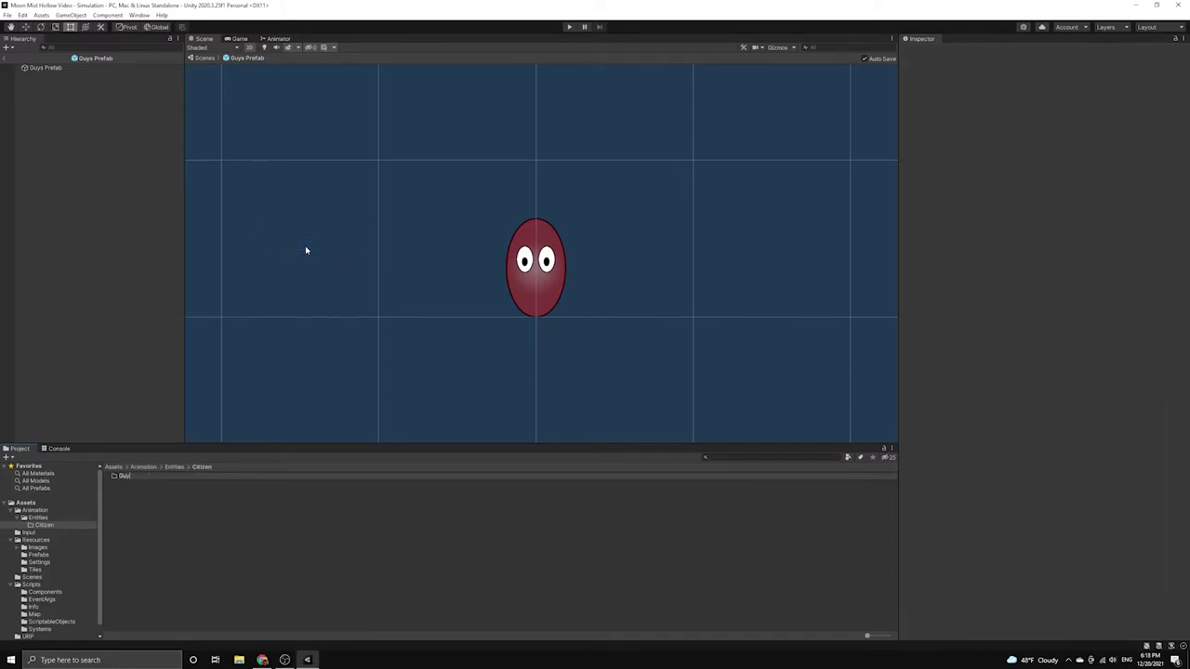
key("Return")
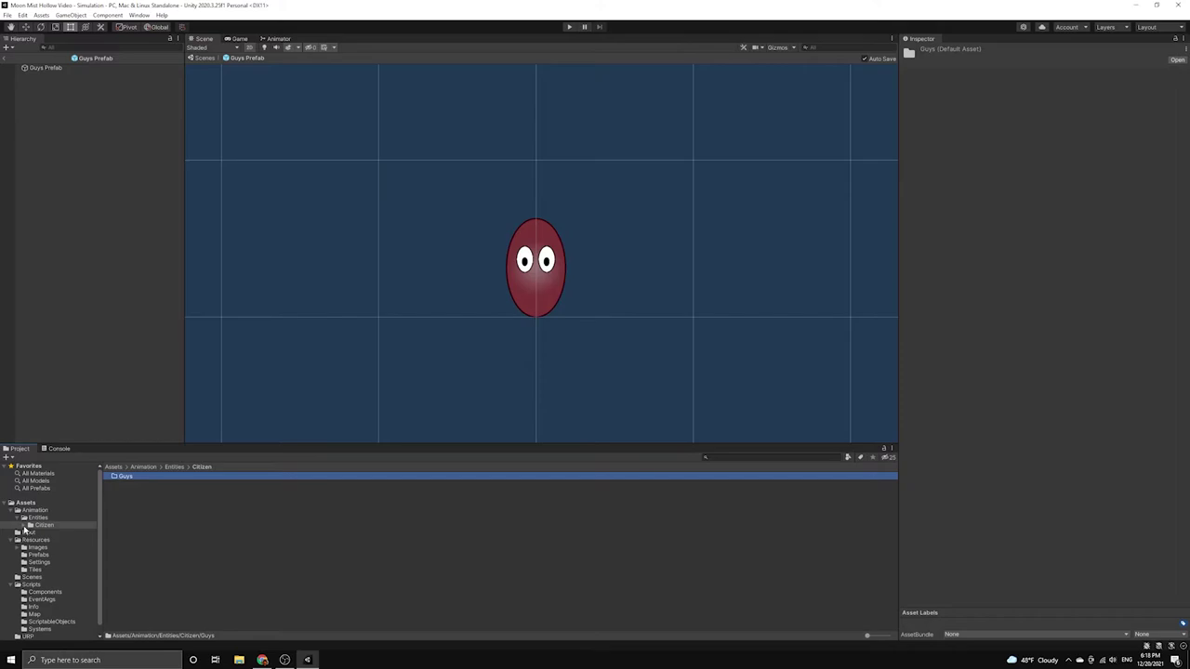
- Navigate the folder tree back into the empty Guys folder
left_click(25, 525)
left_click(48, 533)
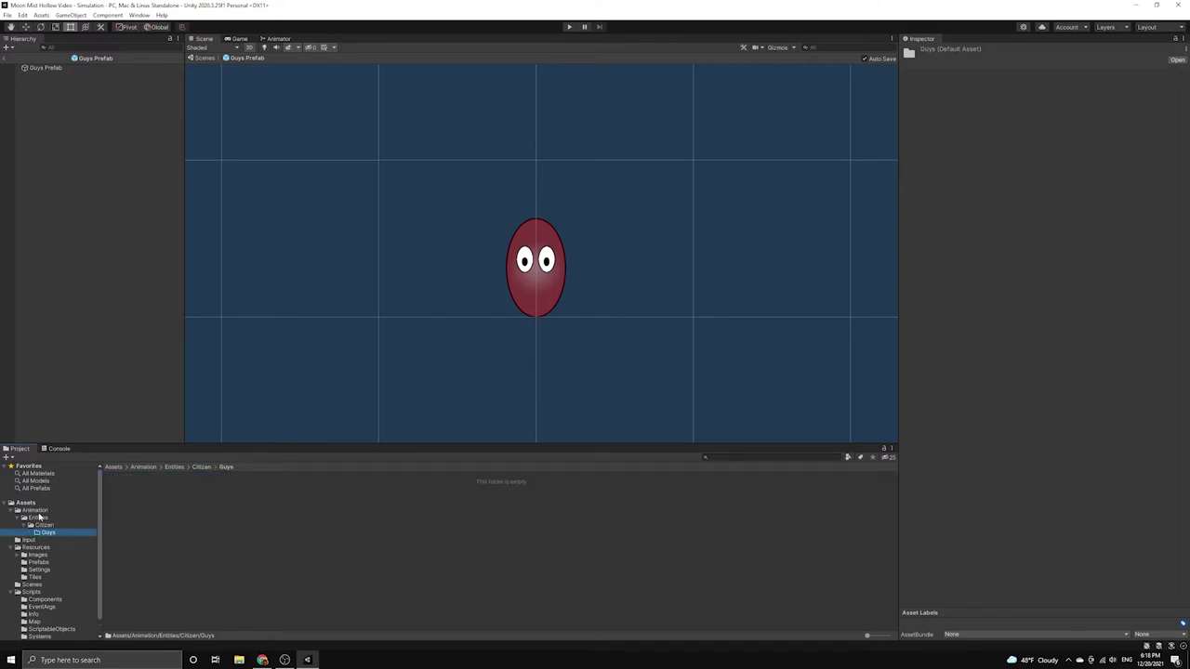
left_click(39, 518)
left_click(44, 525)
left_click(48, 532)
left_click(152, 505)
- Create a GuysAnimationController Animator Controller in Guys and frame its graph in the Animator
right_click(154, 492)
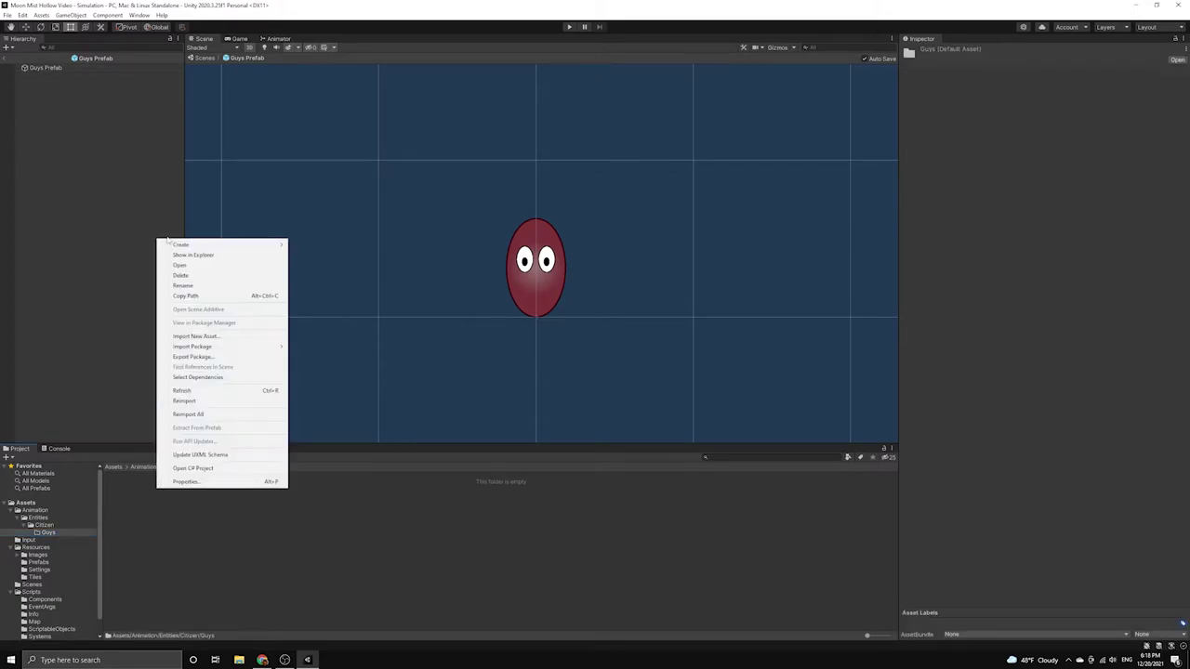
mouse_move(178, 245)
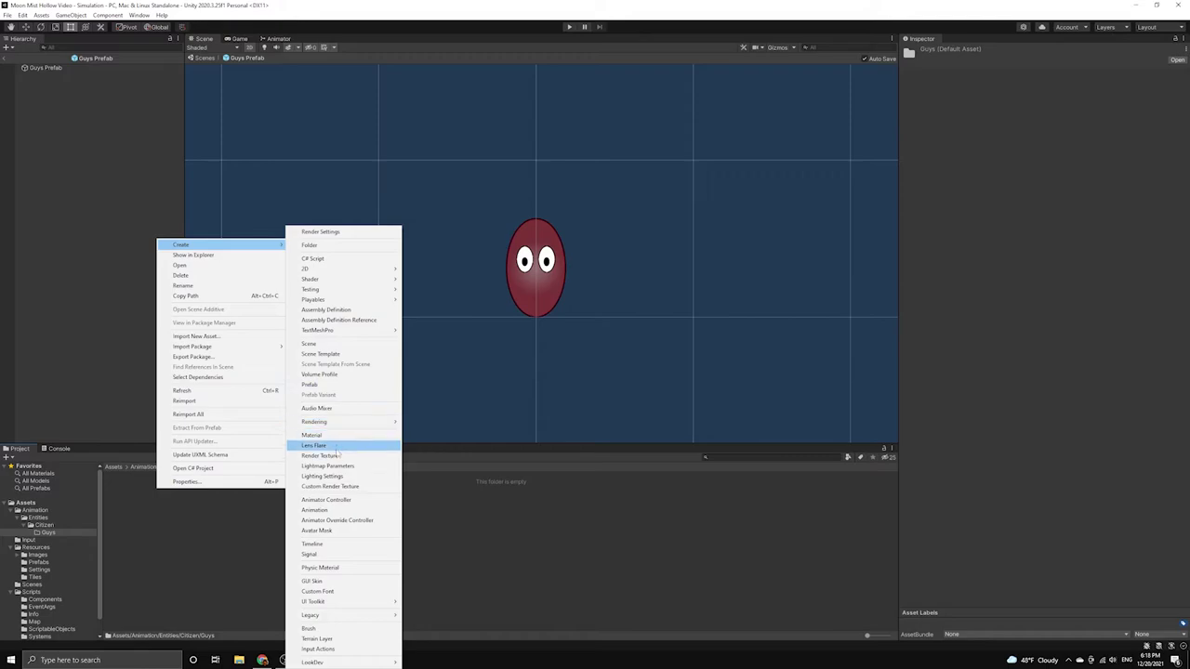
left_click(347, 506)
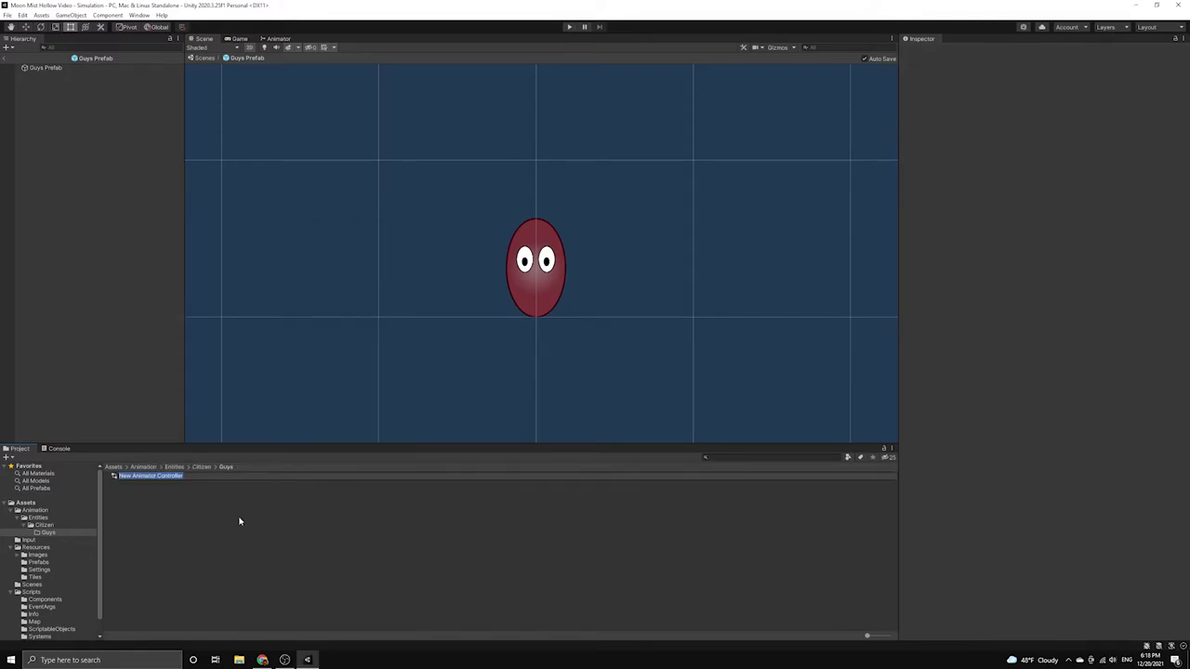
type("Guys AnimationController")
key("Return")
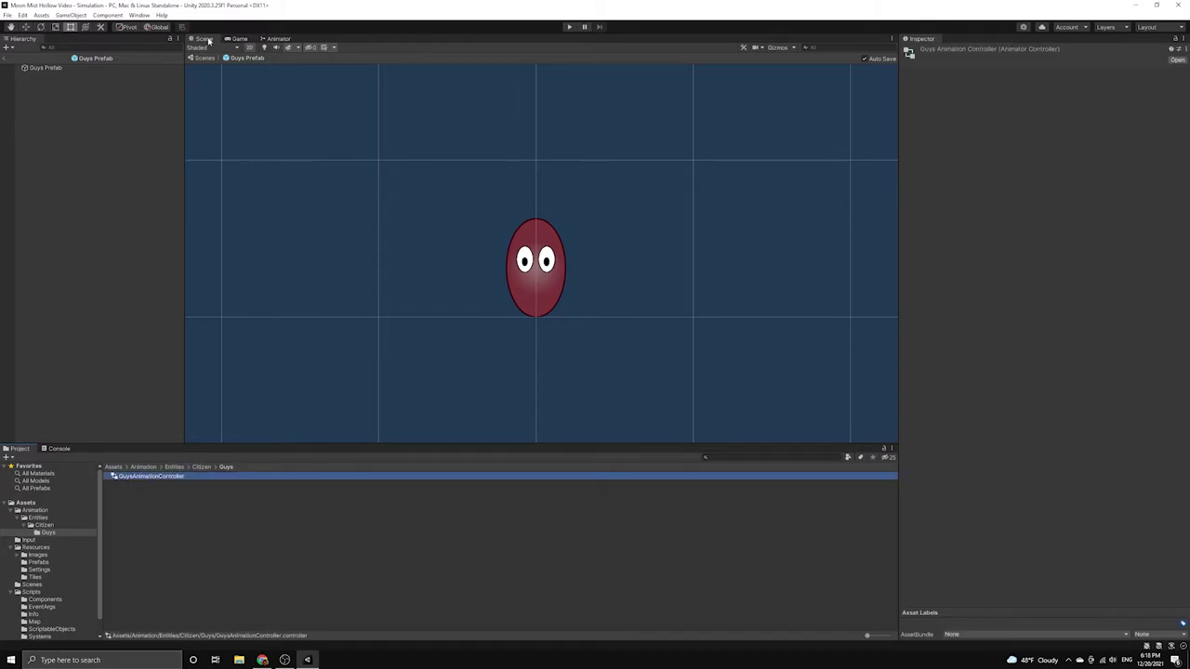
left_click(279, 39)
key("f")
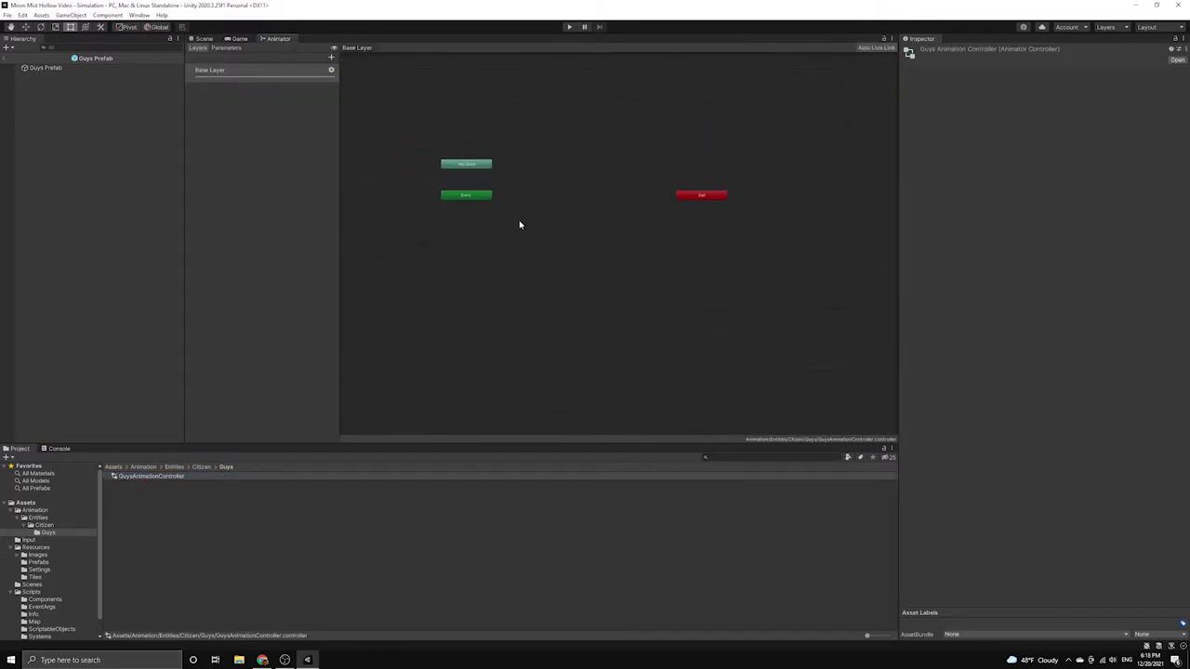
- Open the Animation window and dock it beside the Animator tab
left_click(44, 68)
left_click(138, 15)
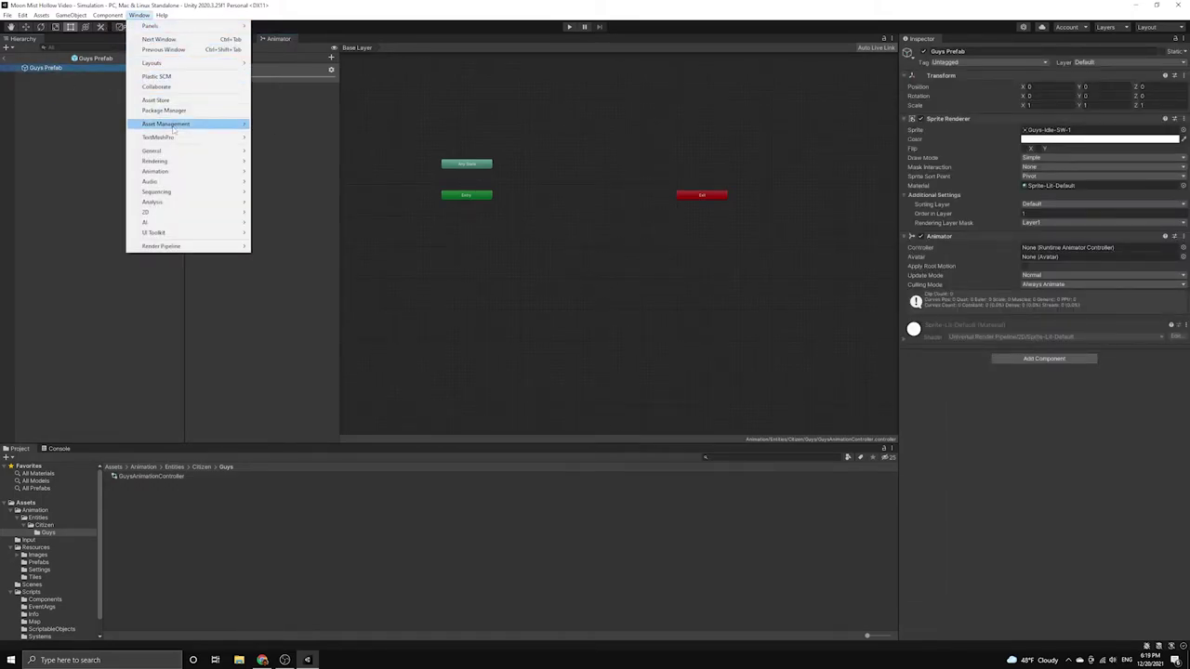
mouse_move(198, 171)
left_click(292, 172)
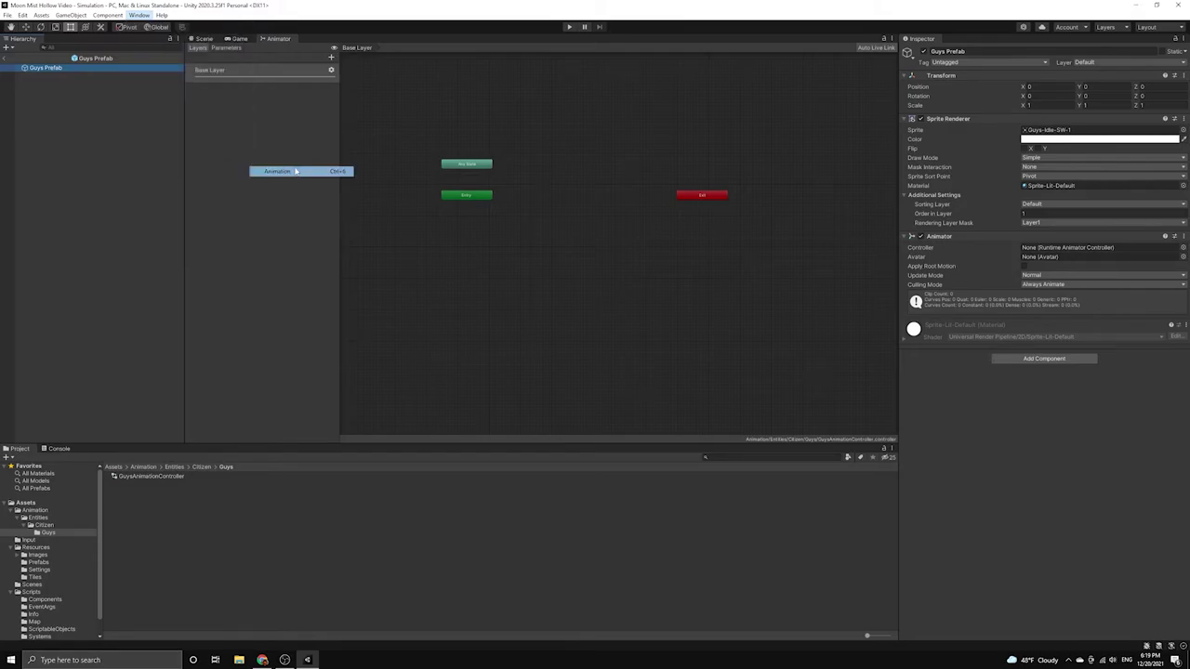
left_click_drag(297, 173, 274, 41)
left_click(298, 79)
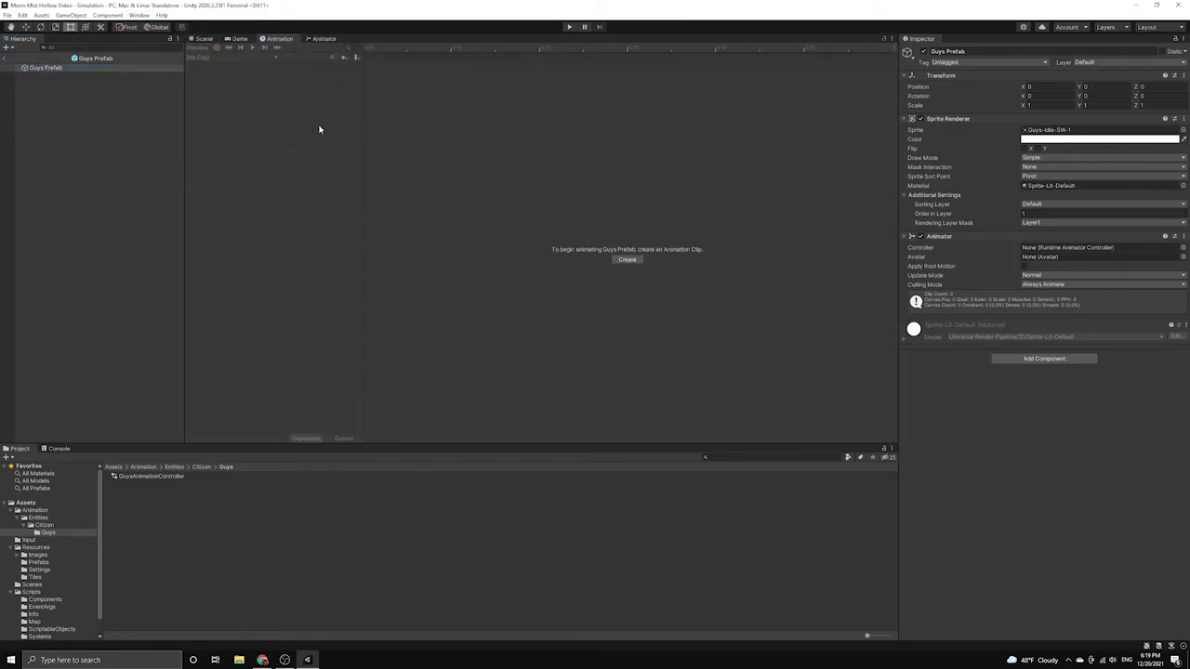
- Assign GuysAnimationController as the Guys Prefab Animator's controller
left_click(152, 476)
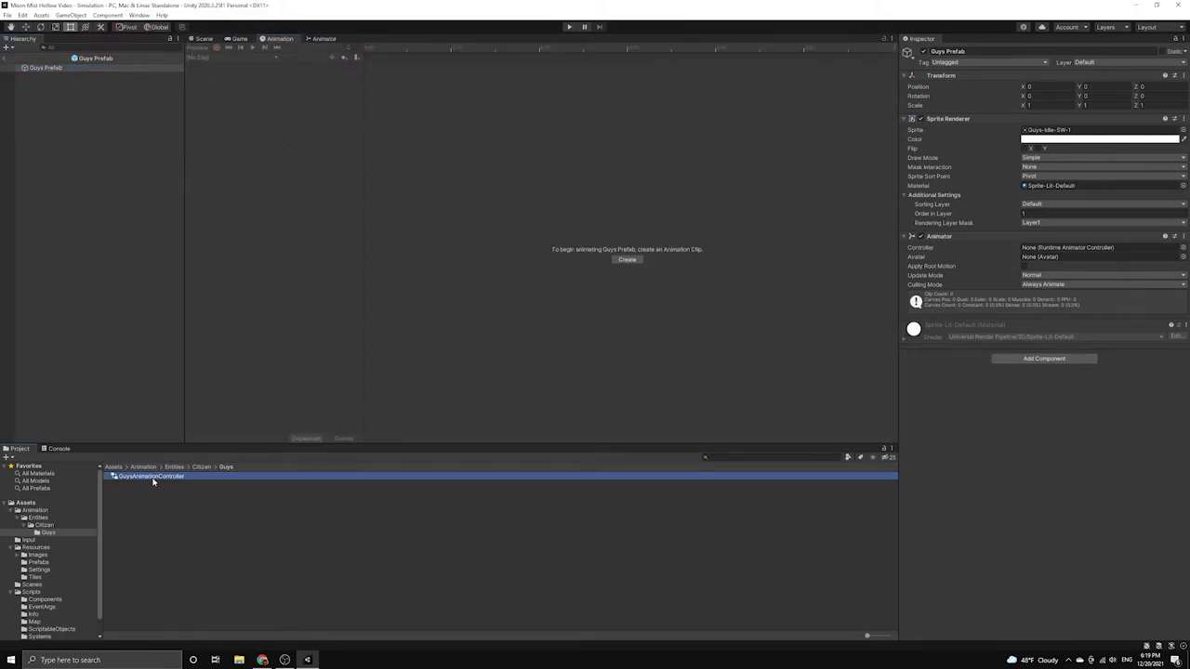
left_click(65, 68)
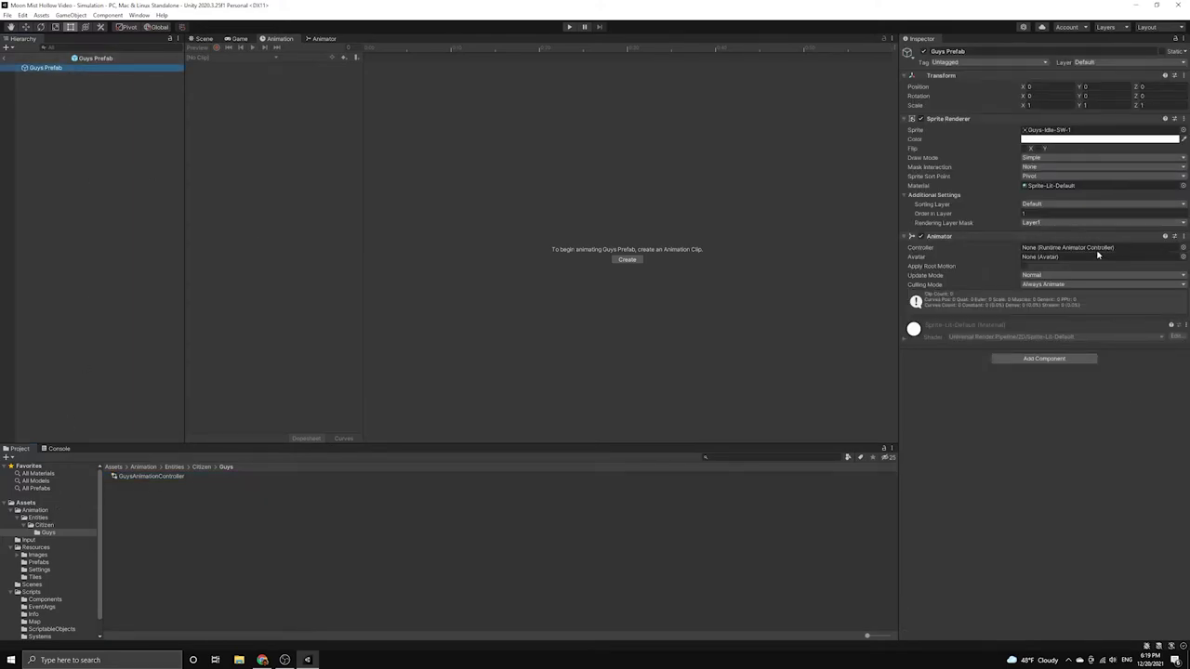
left_click(1183, 248)
left_click(1030, 287)
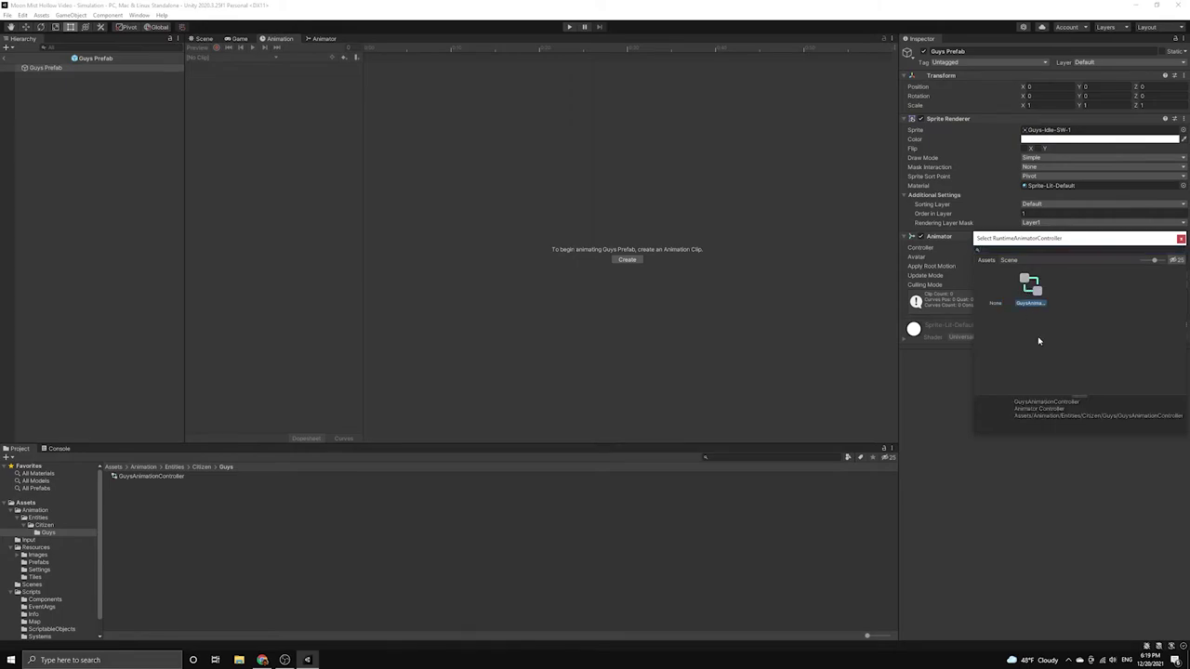
key("Return")
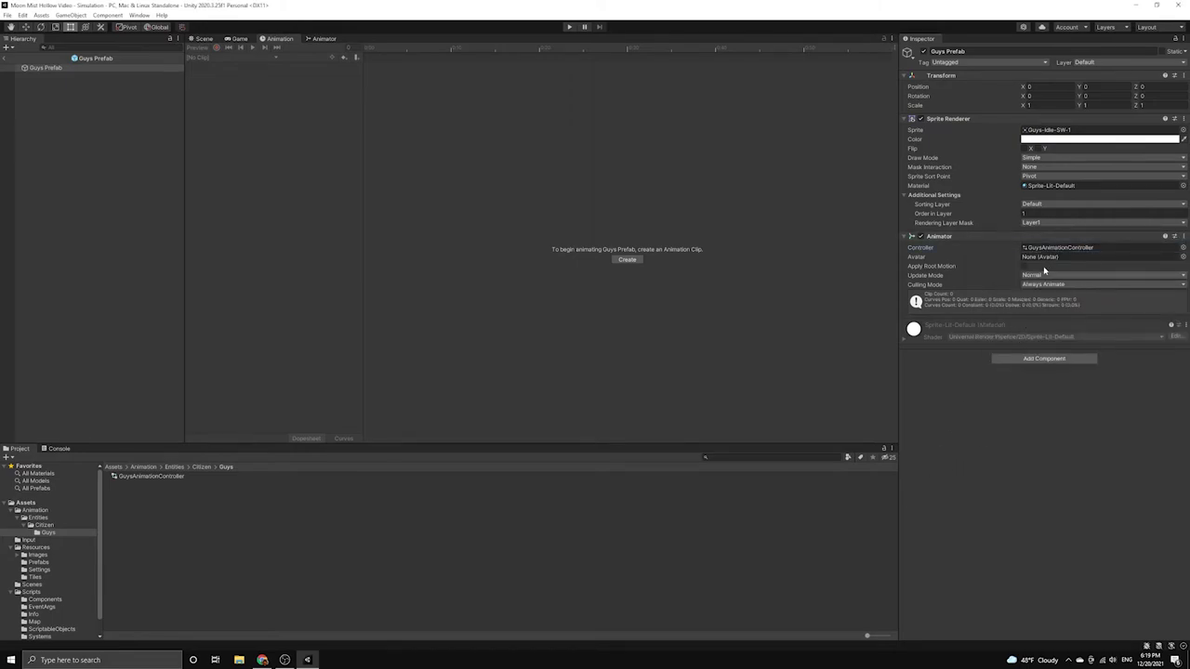
- Create a new animation clip saved as Guys-Idle-SW.anim in the SW sprite folder
left_click(629, 260)
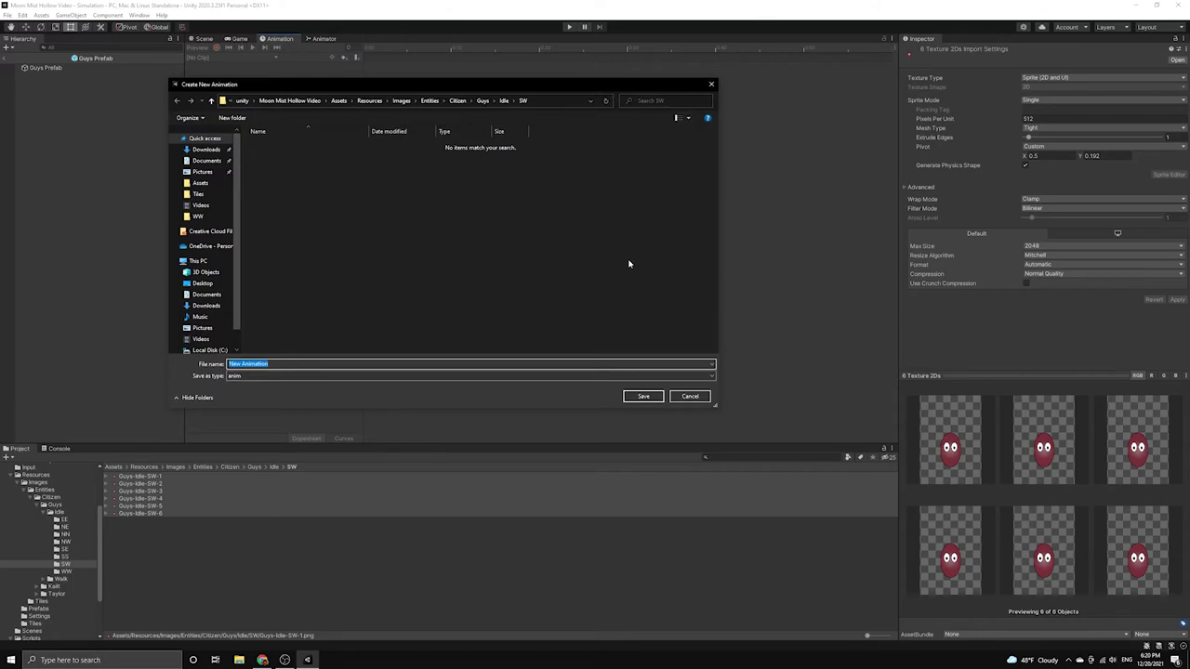
type("Guys-Idle-SW")
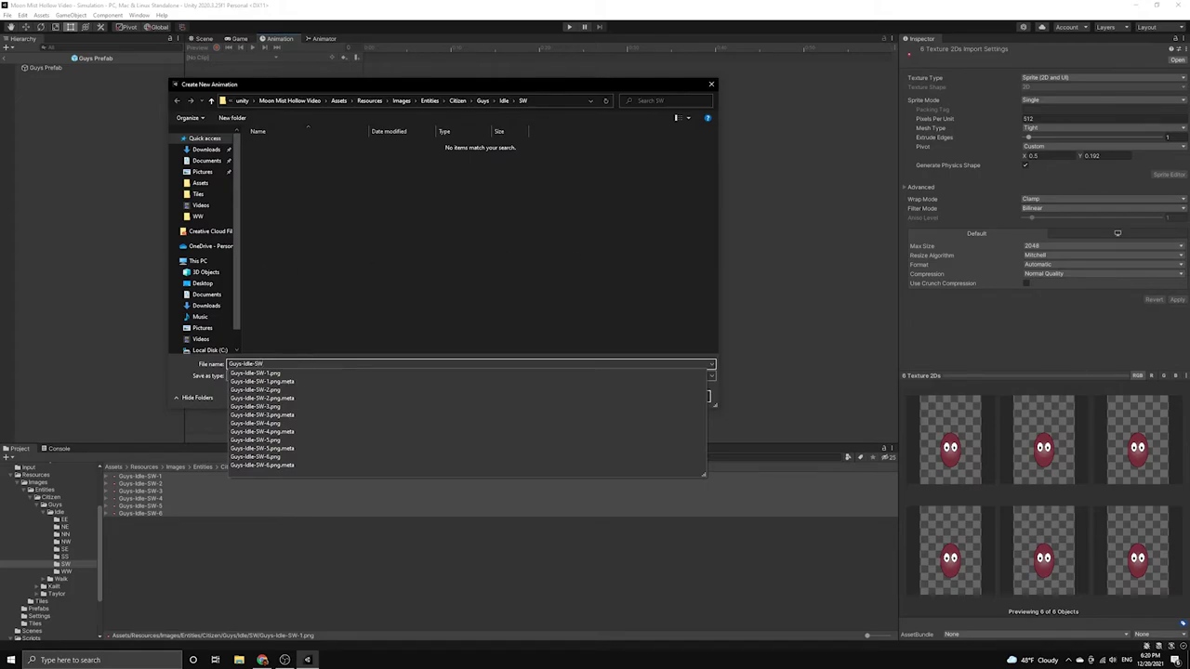
left_click(174, 365)
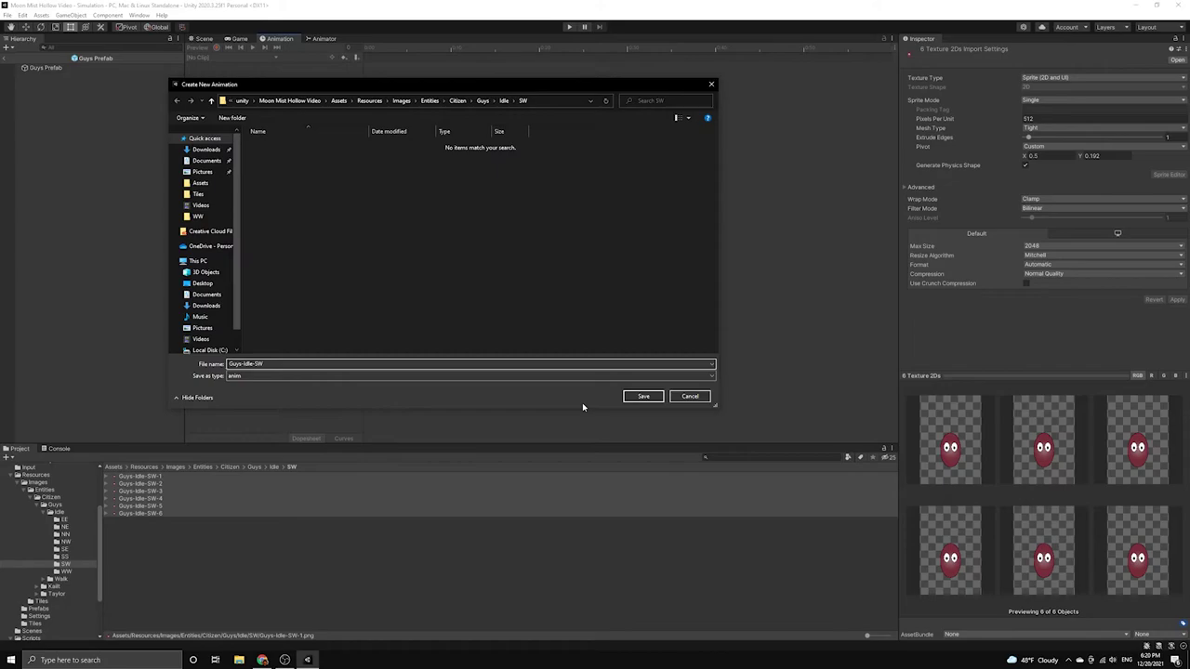
left_click(643, 397)
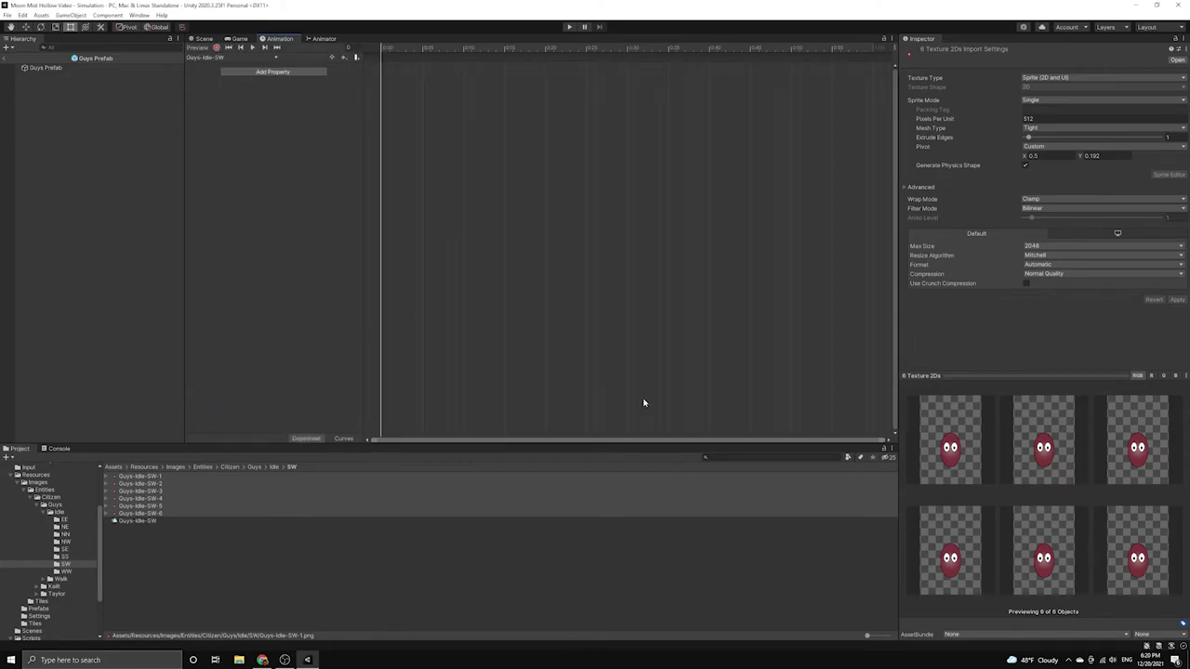
- Add the six Guys-Idle-SW sprites (1 to 6) as keyframes in the Guys-Idle-SW clip
left_click(156, 477)
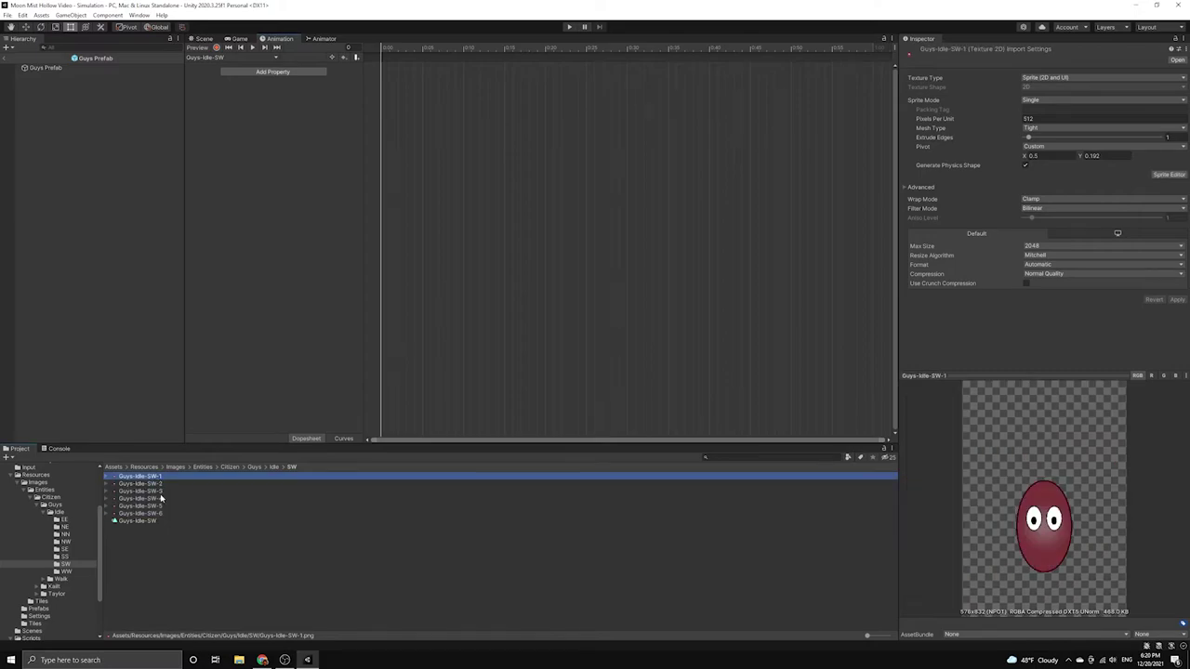
left_click(163, 513, "shift")
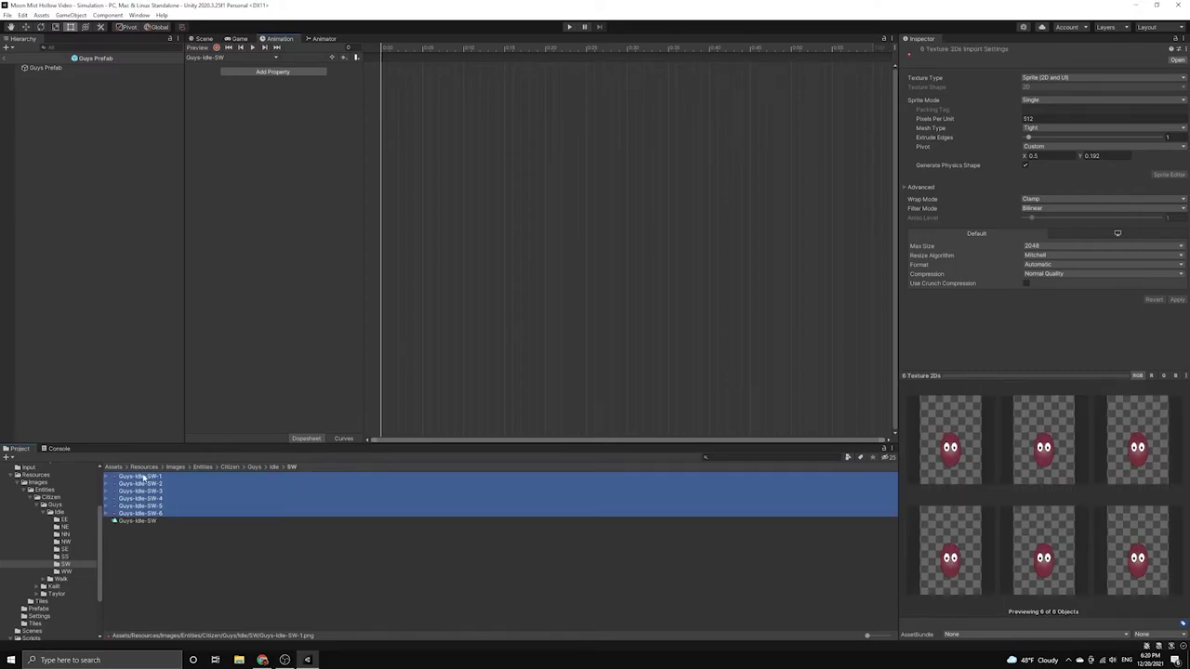
left_click_drag(144, 477, 400, 76)
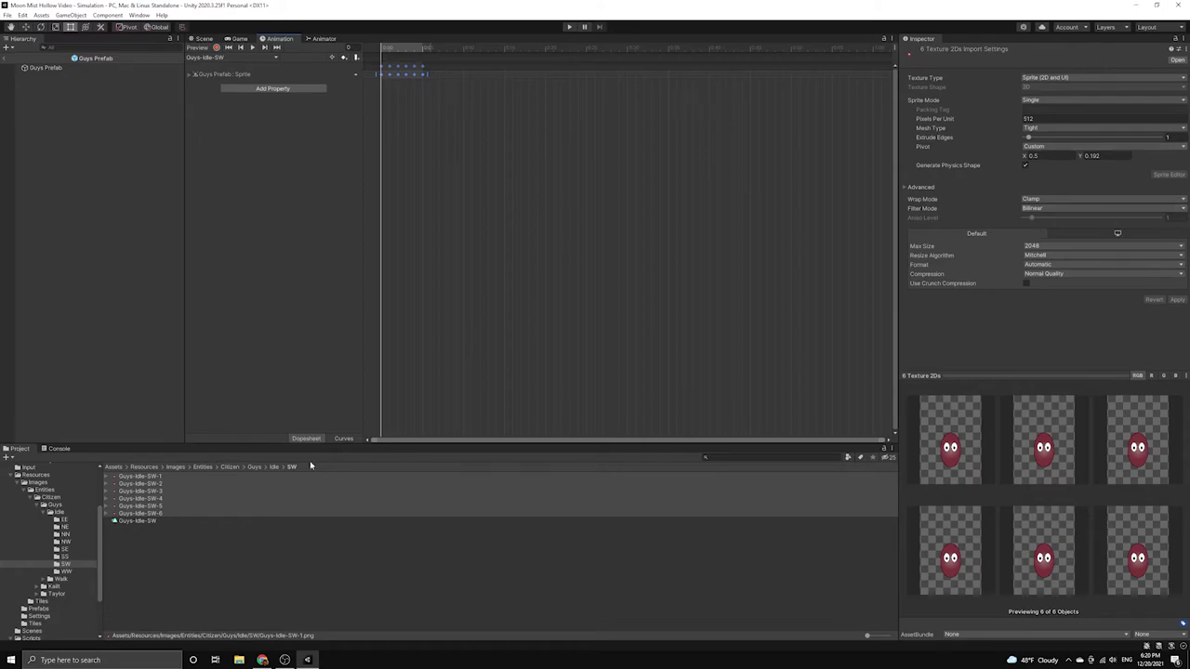
- Move the Guys-Idle-SW clip into Assets/Animation/Entities/Citizen/Guys
left_click(149, 545)
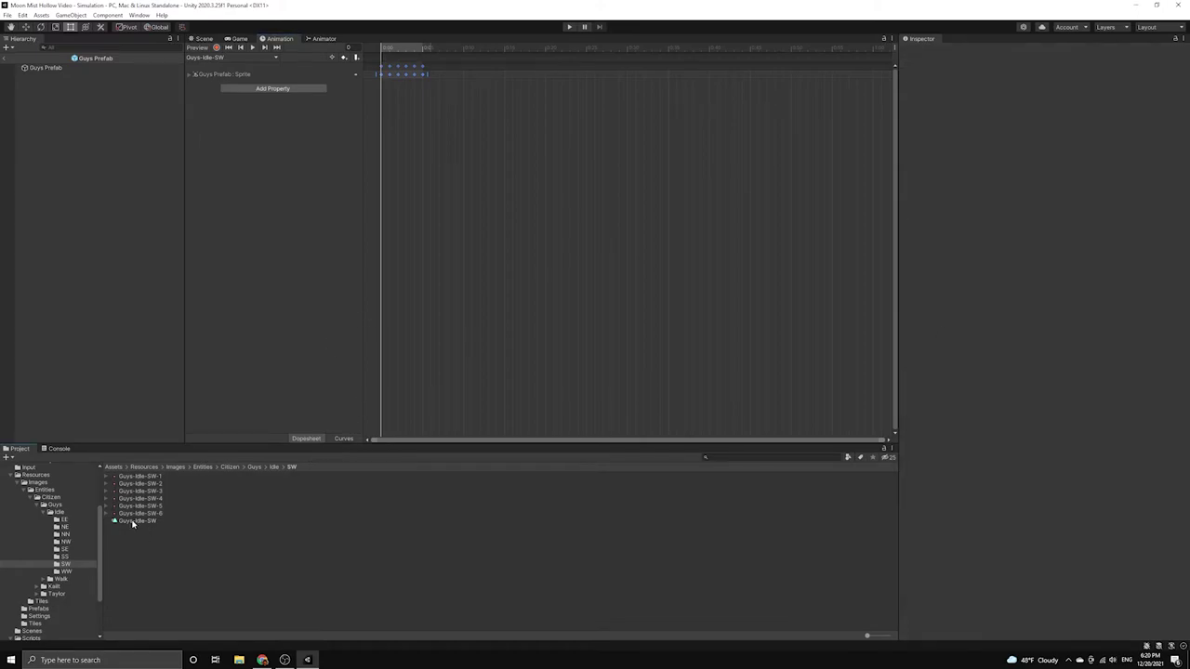
left_click(132, 521)
scroll(71, 530, "up", 3)
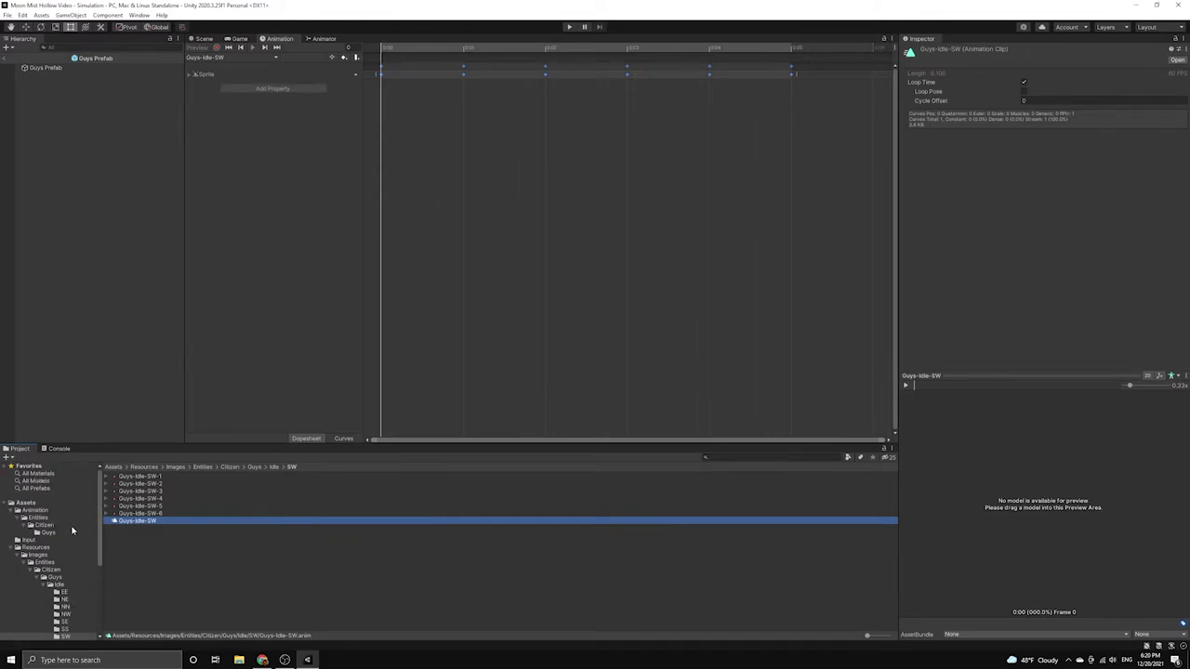
left_click_drag(126, 522, 51, 535)
- Open the Animation Guys folder and select the Guys-Idle-SW clip in it
left_click(51, 535)
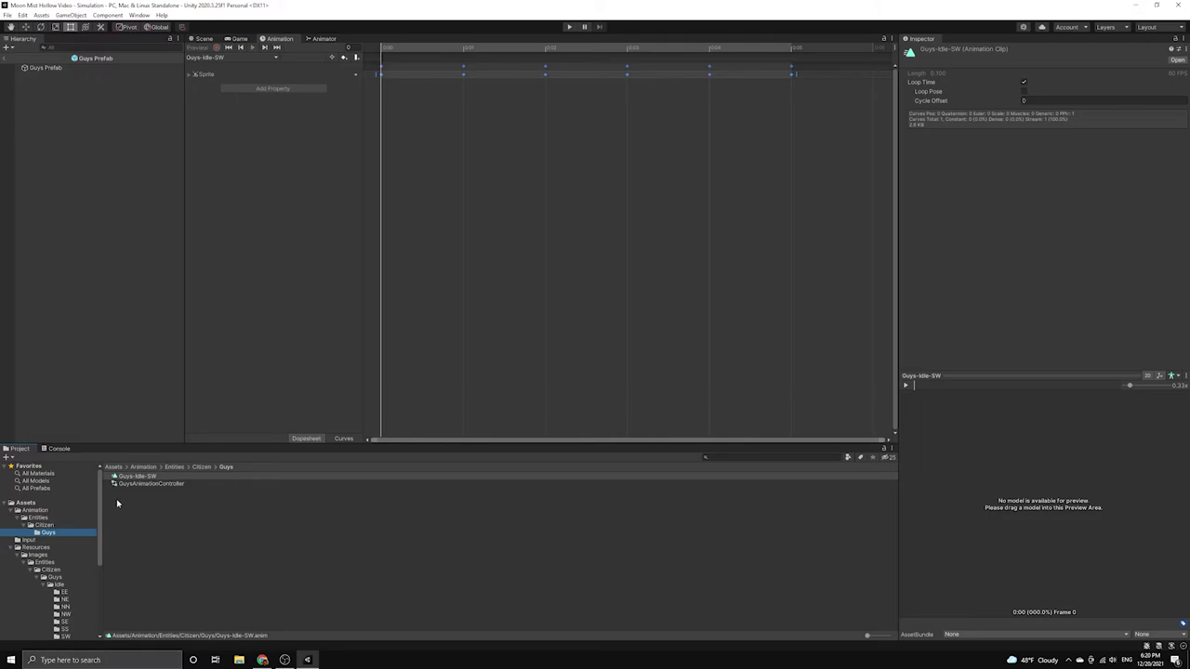
left_click(138, 476)
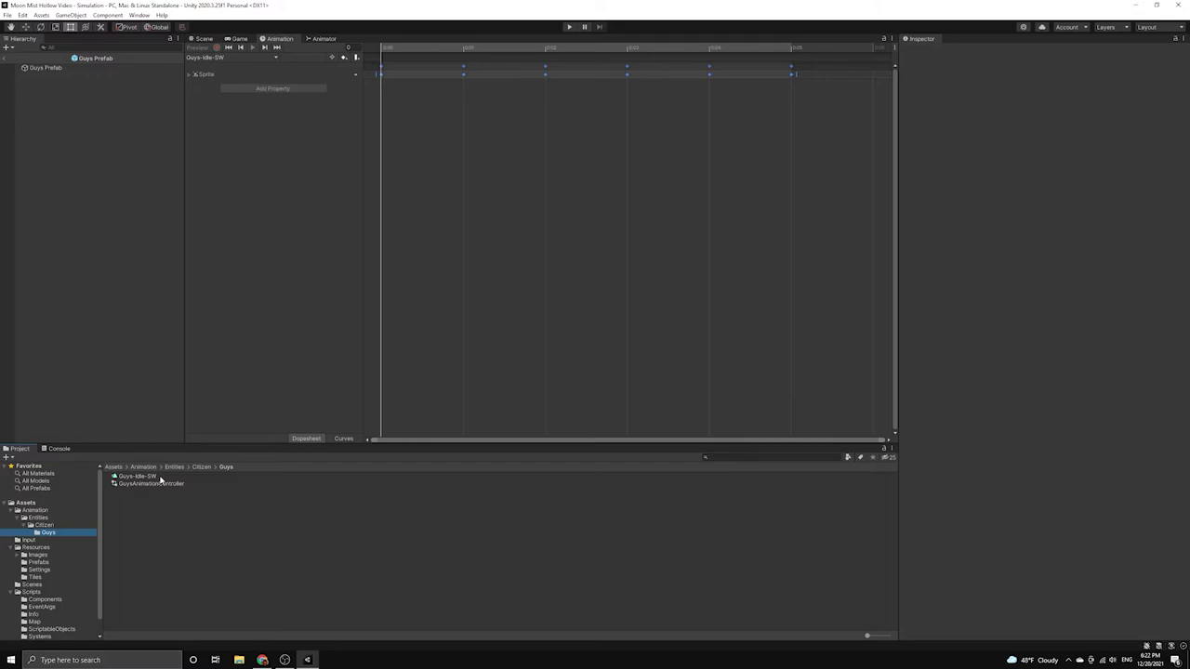
left_click(139, 476)
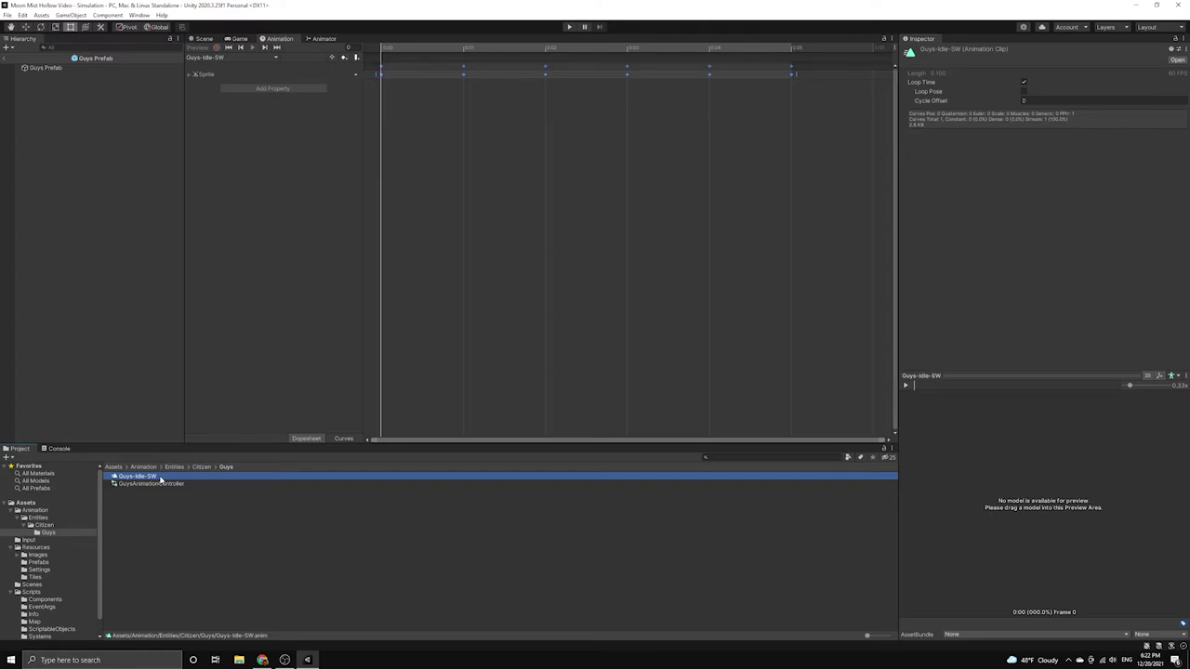
- Delete the Guys-Idle-SW clip and the GuysAnimationController
key("Delete")
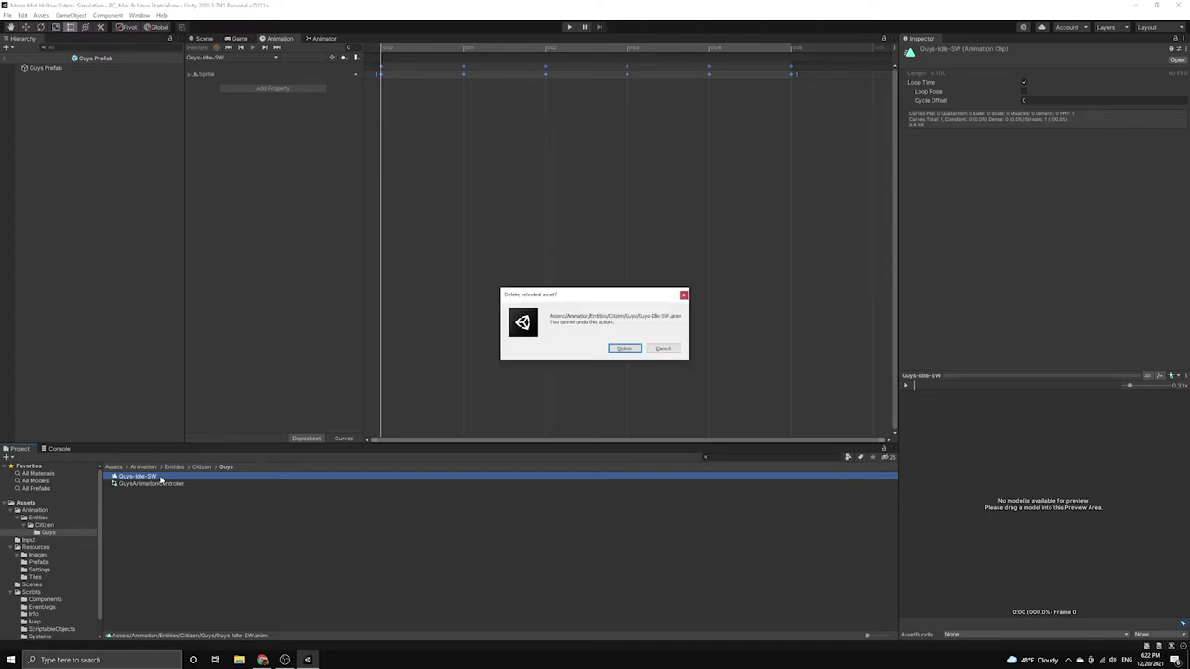
left_click(626, 349)
left_click(121, 476)
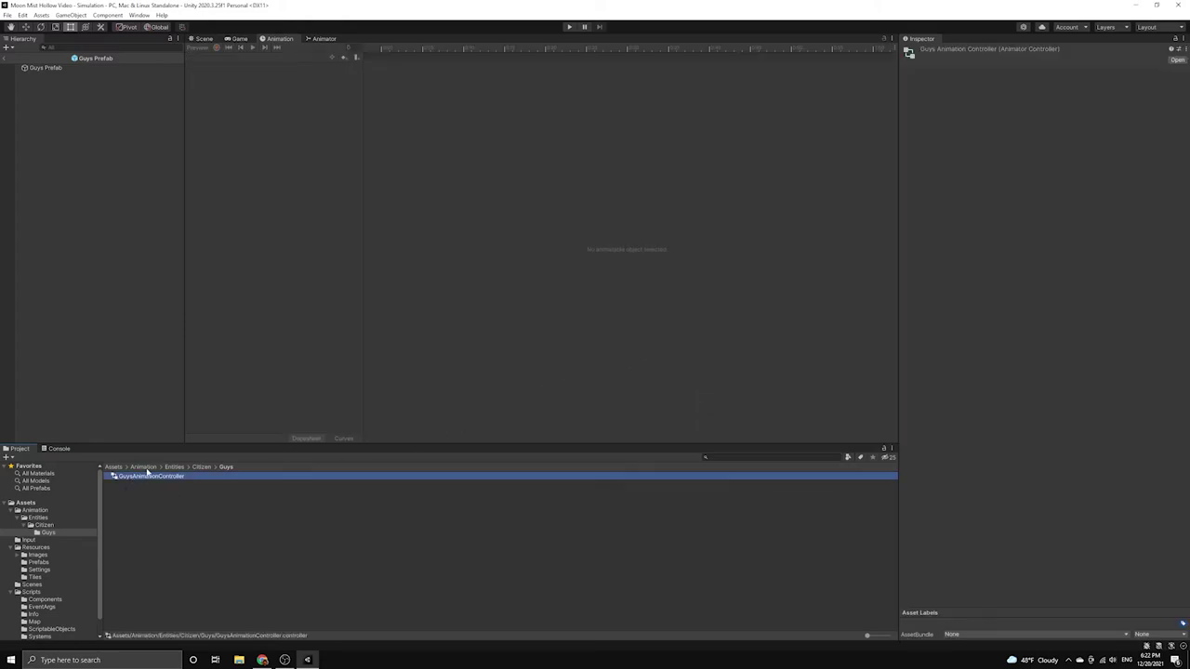
key("Delete")
left_click(643, 349)
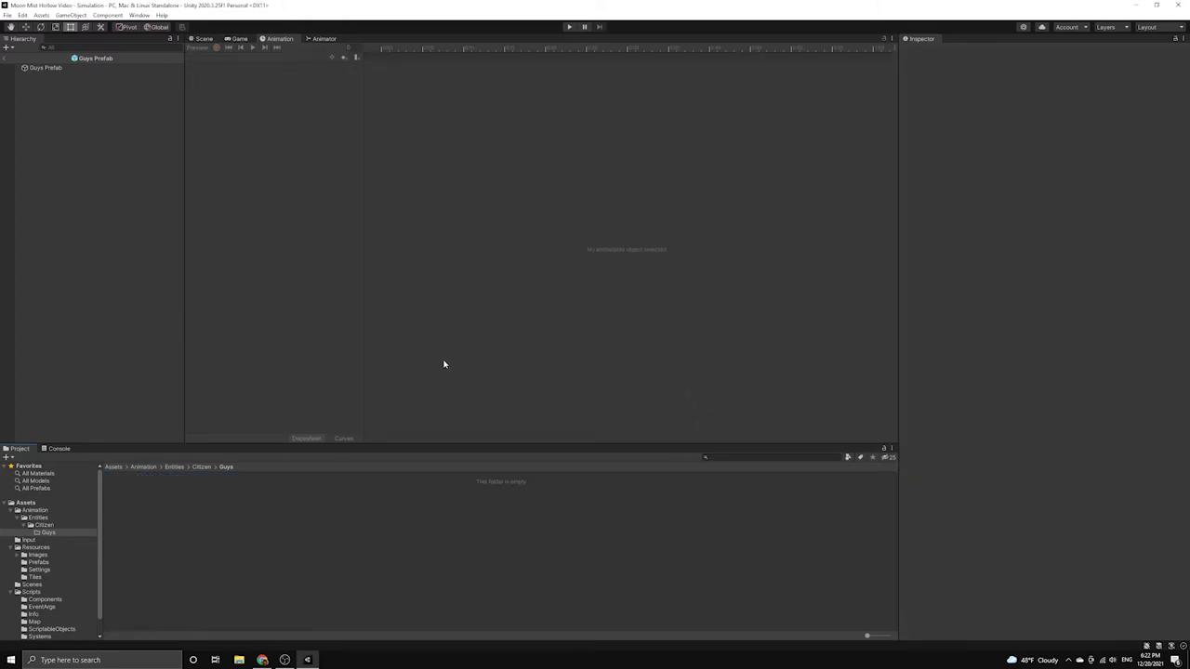
- Delete the emptied Guys animation folder and switch over to the browser
left_click(46, 533)
key("Delete")
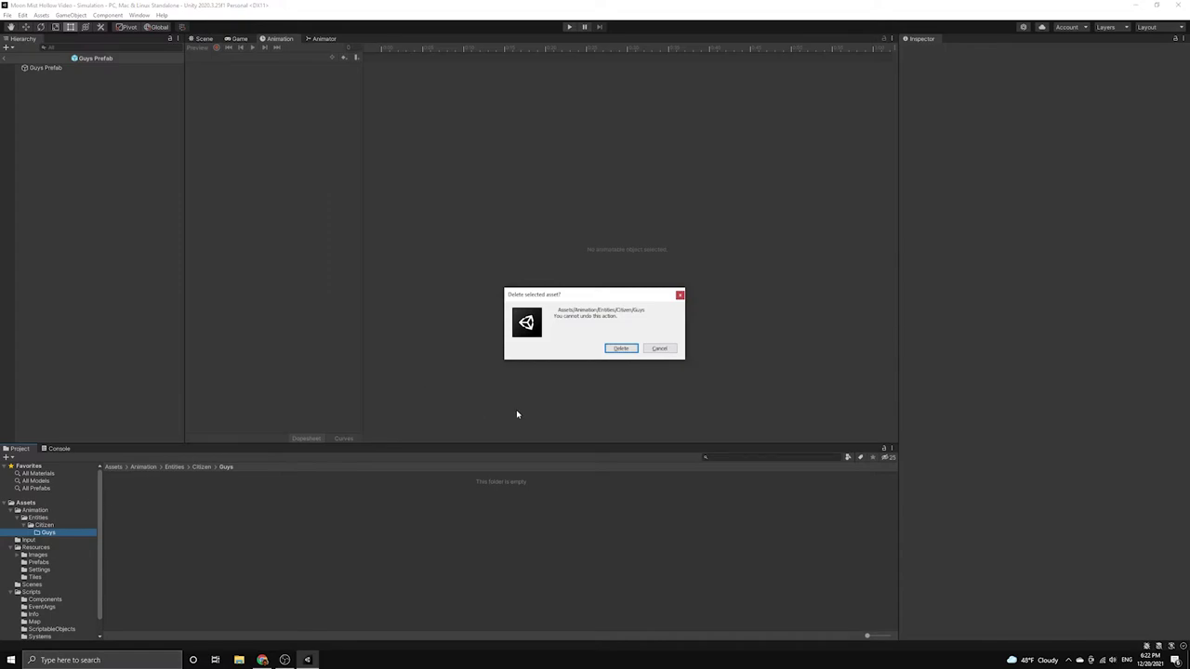
left_click(621, 349)
key("alt+Tab")
key("alt+Tab")
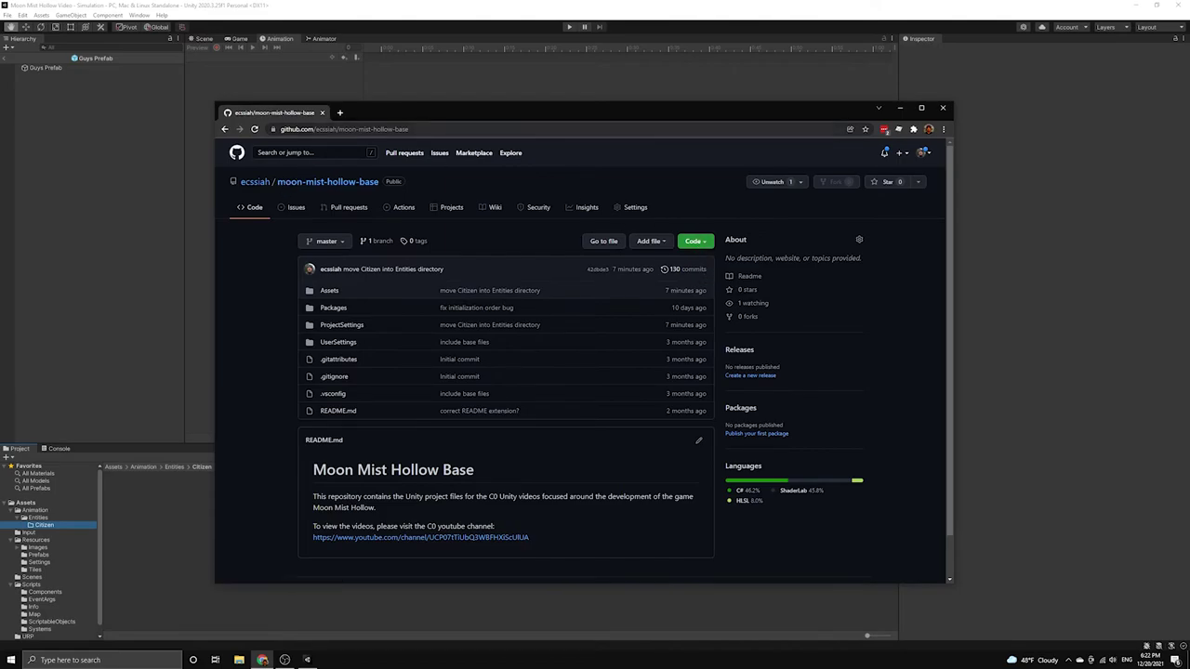
- Copy the moon-mist-hollow-base HTTPS clone URL and launch Windows Terminal
left_click(699, 241)
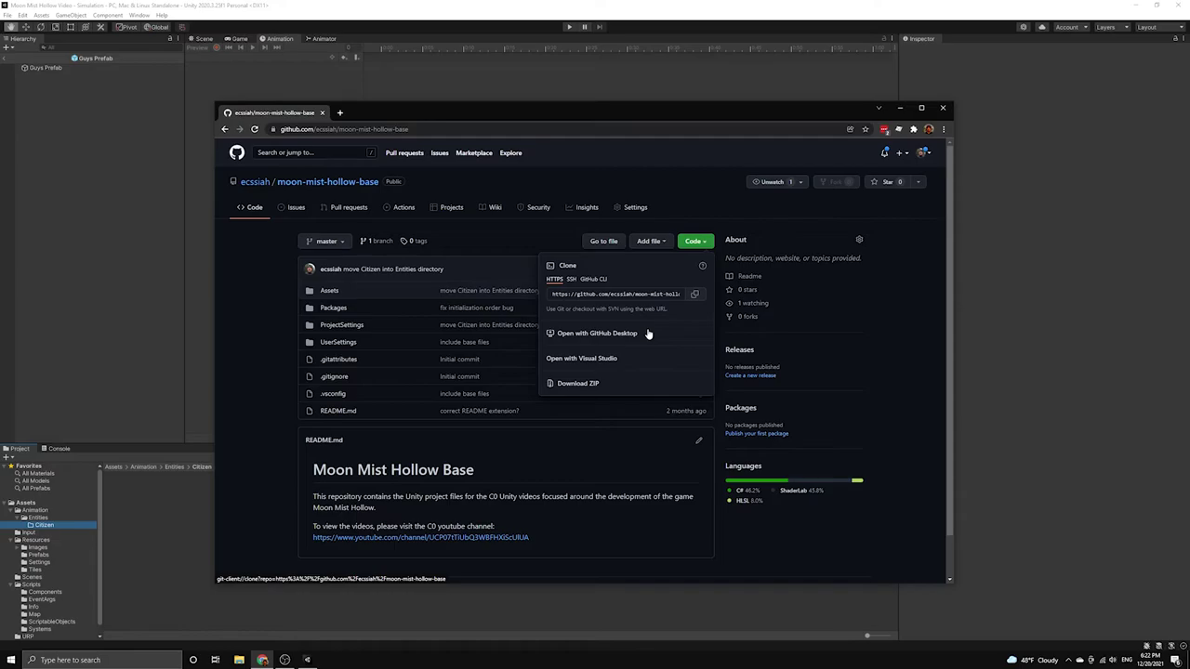
left_click(699, 296)
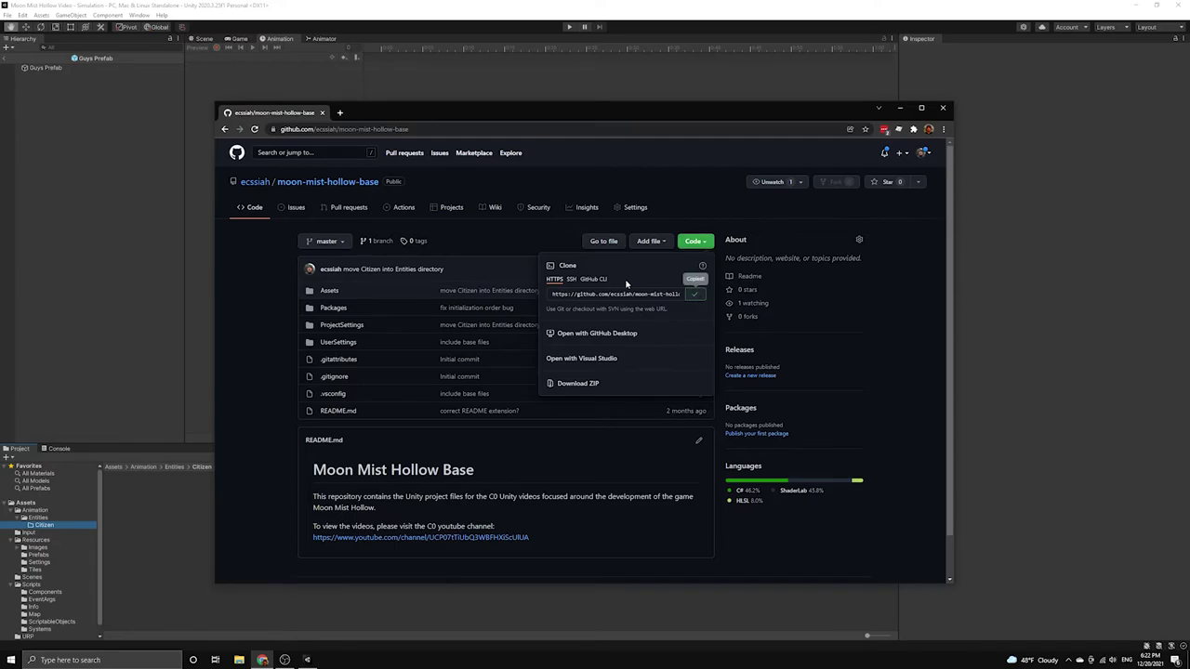
key("alt+space")
type("term")
key("Return")
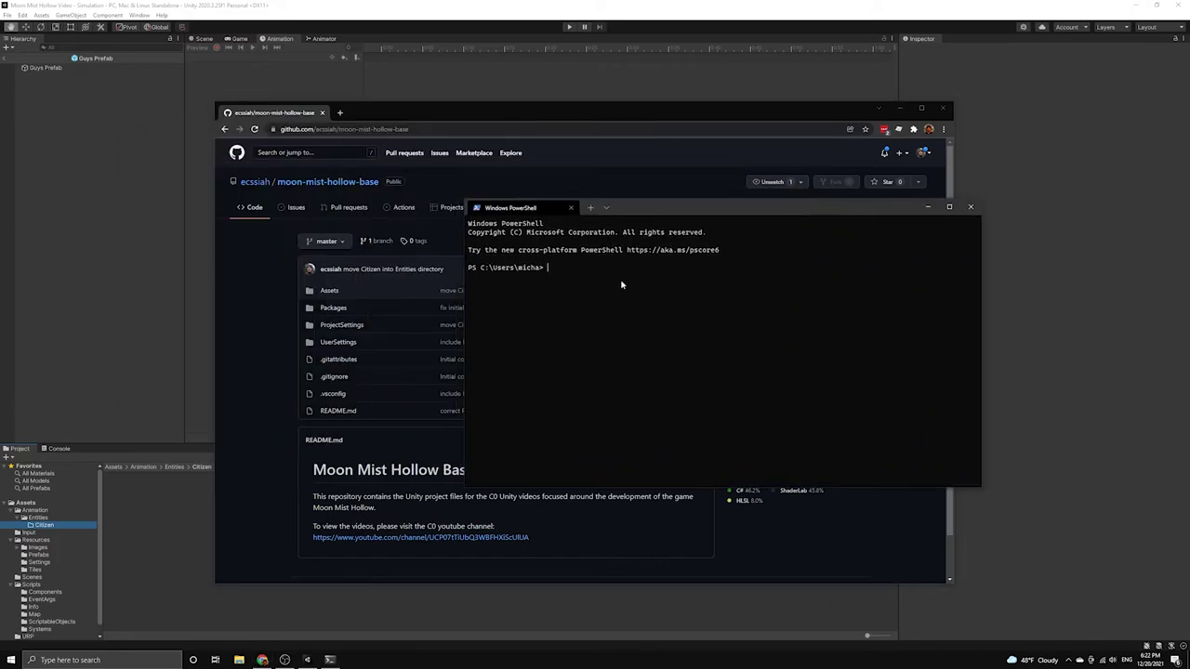
- In Downloads, run git clone with the pasted moon-mist-hollow-base URL
type("cd Dow")
key("Tab")
key("Return")
type("ls")
key("Return")
type("git clone")
key("ctrl+v")
key("Return")
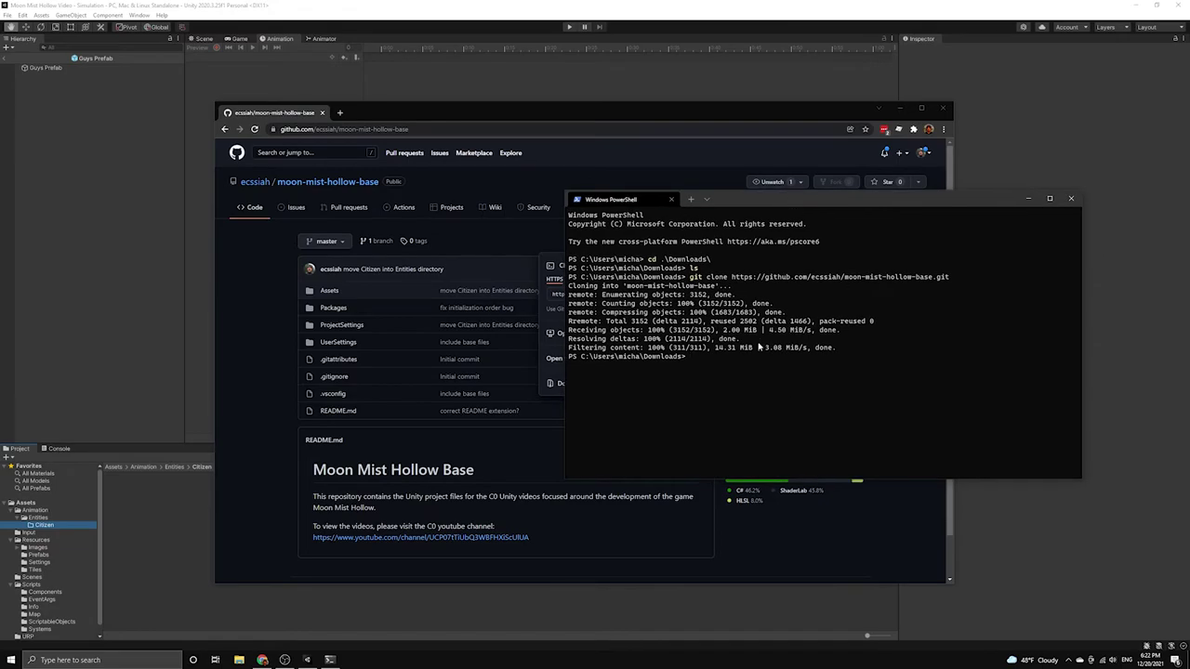
- Open the cloned moon-mist-hollow-base folder in File Explorer and close PowerShell
type("xplorer .\\moon-mist-hollow-base\\")
key("Return")
left_click(1071, 198)
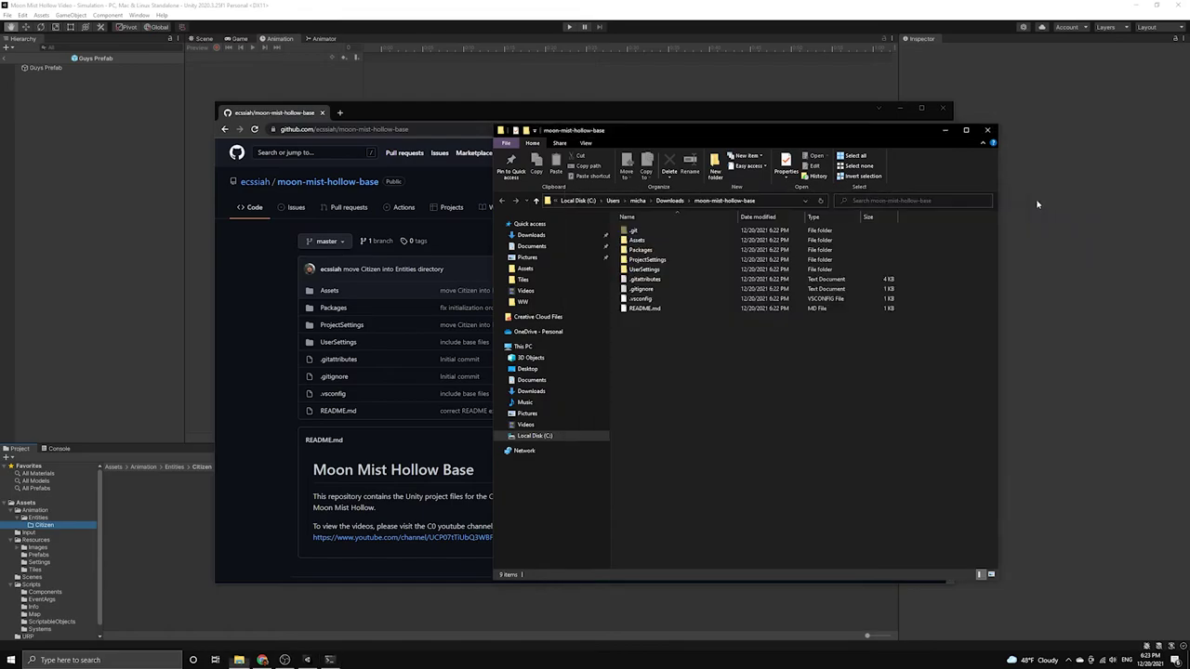
left_click_drag(744, 135, 880, 133)
- Browse the repo to Assets/Animations/Entities/Citizen/Guys and check Guys-Animation-Controller
double_click(771, 238)
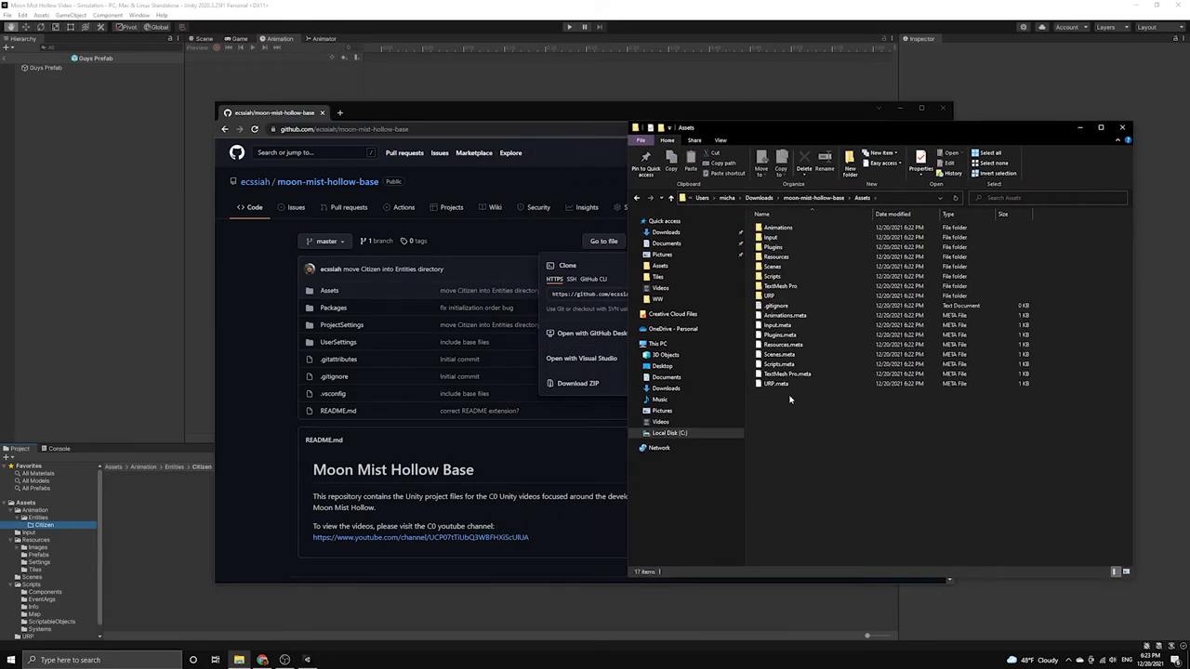
double_click(772, 227)
double_click(772, 227)
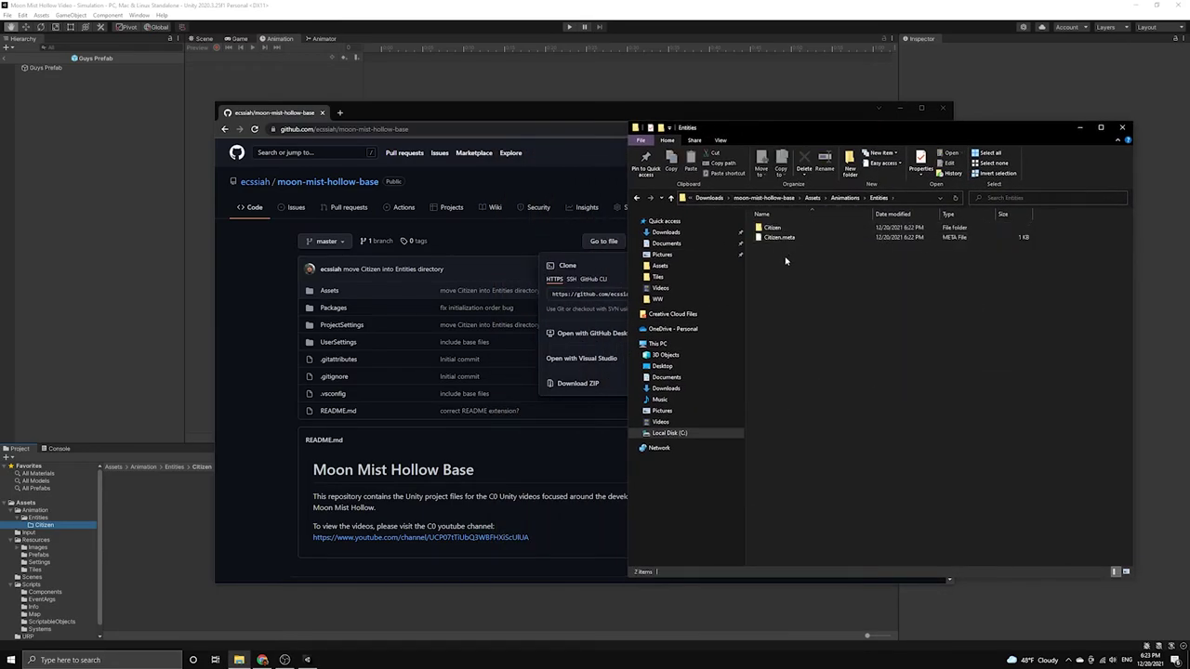
double_click(772, 227)
double_click(779, 228)
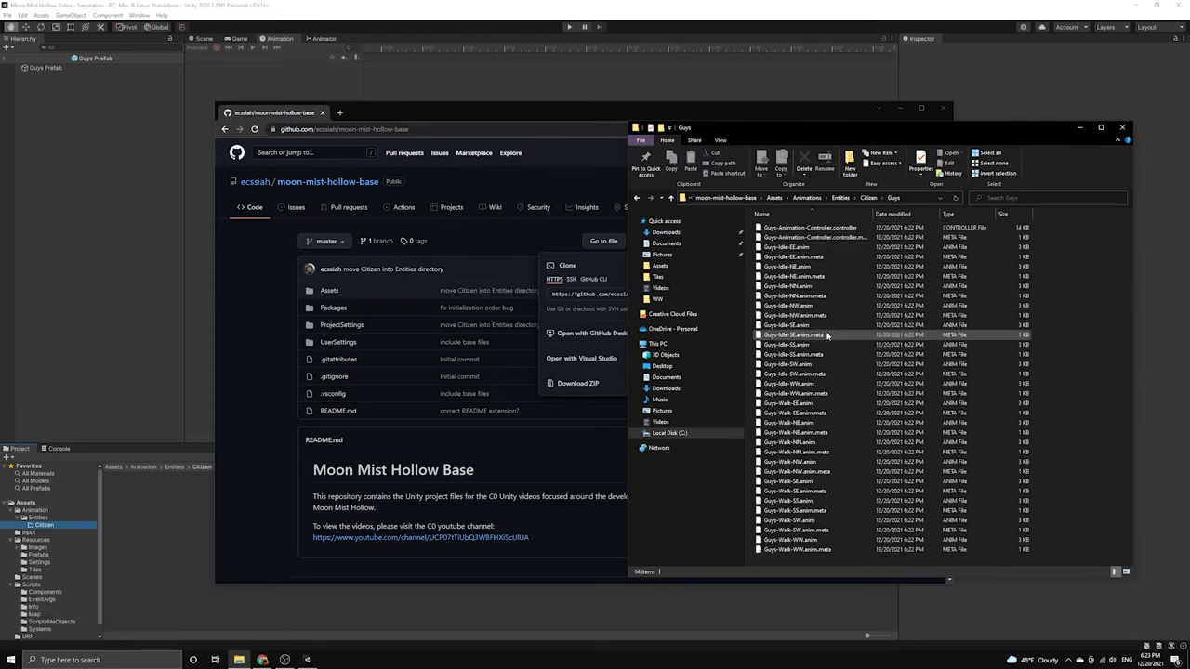
left_click(819, 228)
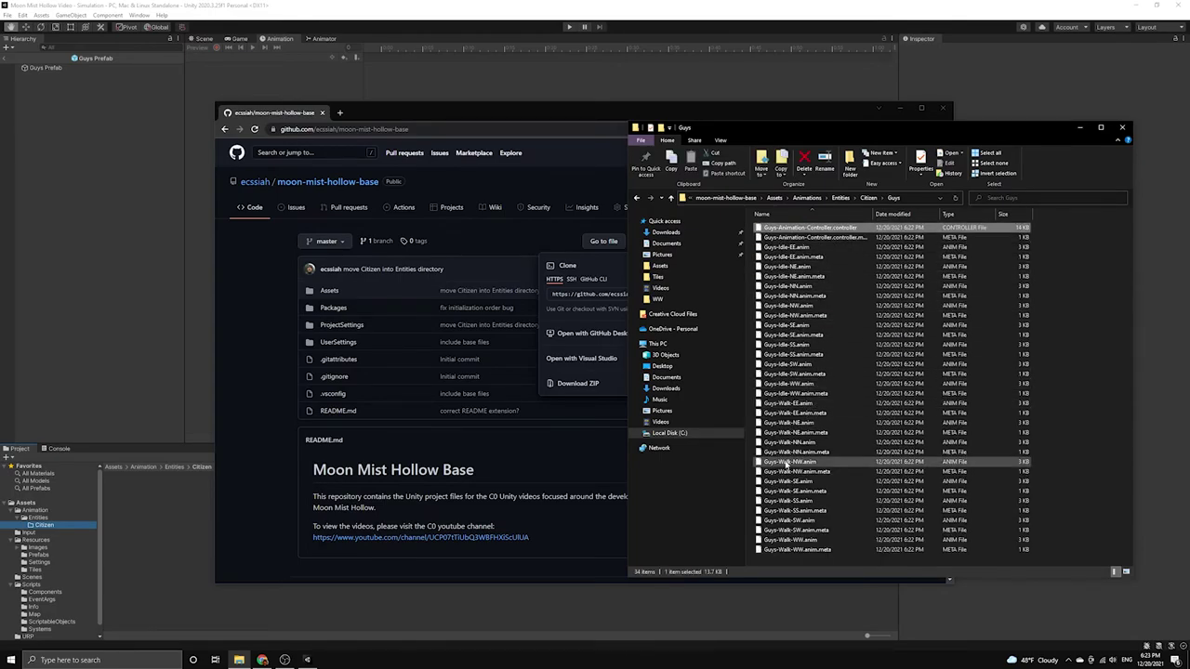
- Browse the repo's Assets/Resources/Prefabs/Entities/Citizen prefab folders
left_click(638, 201)
left_click(636, 202)
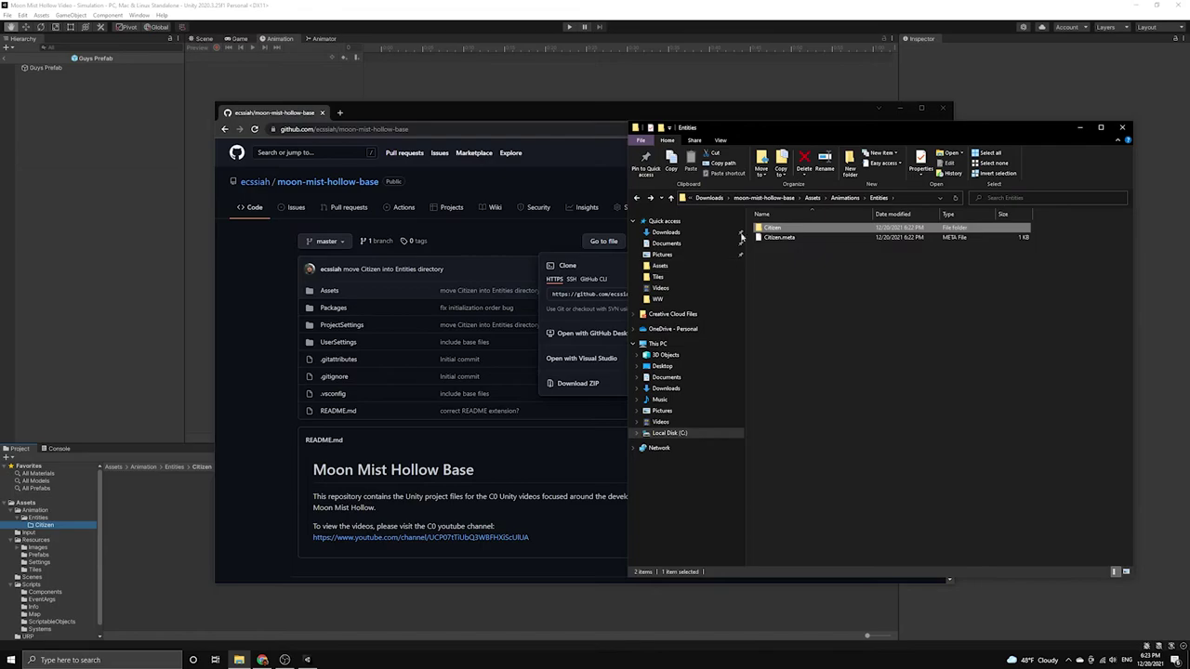
left_click(637, 198)
left_click(636, 198)
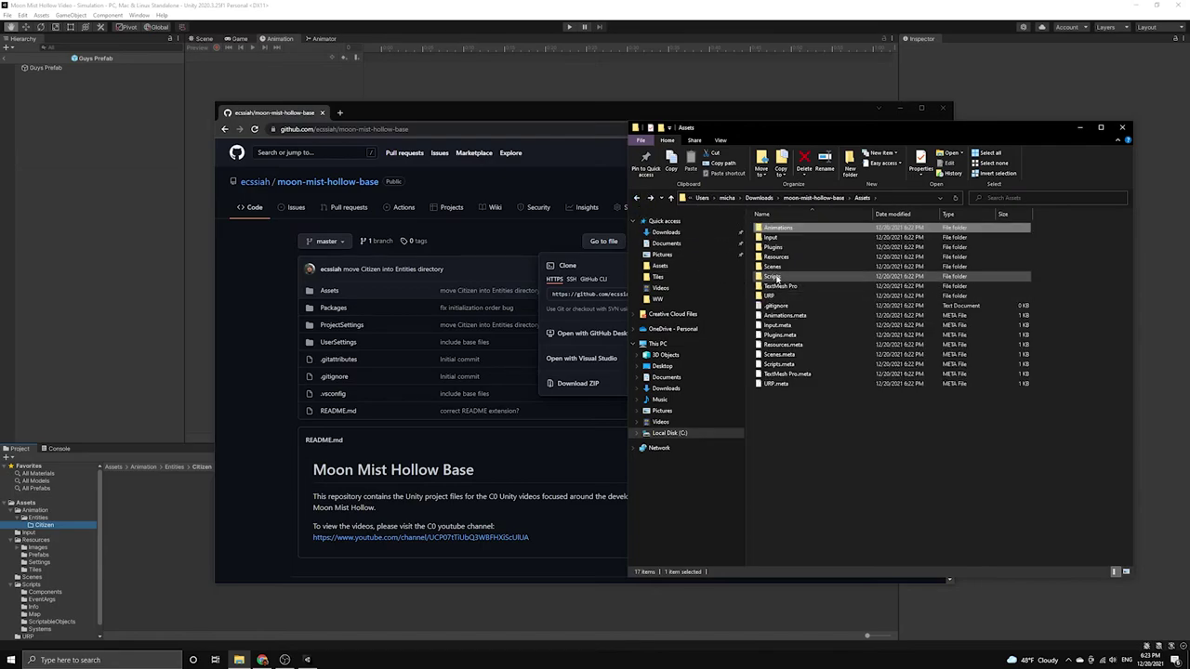
double_click(779, 256)
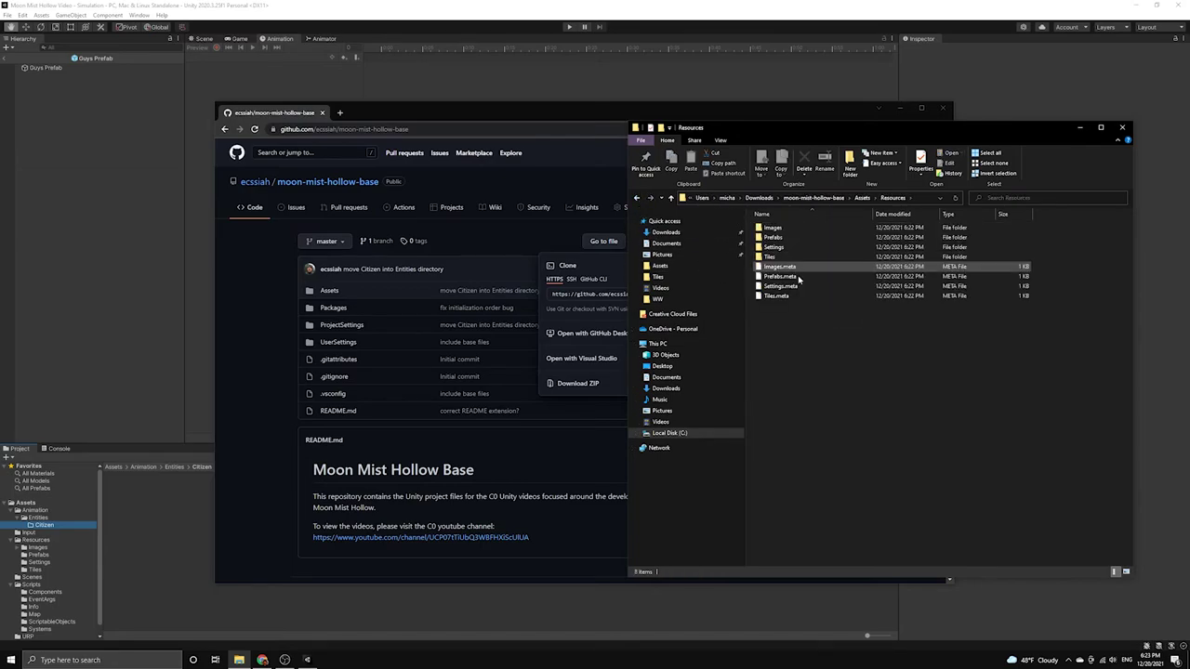
double_click(775, 237)
double_click(776, 228)
double_click(777, 228)
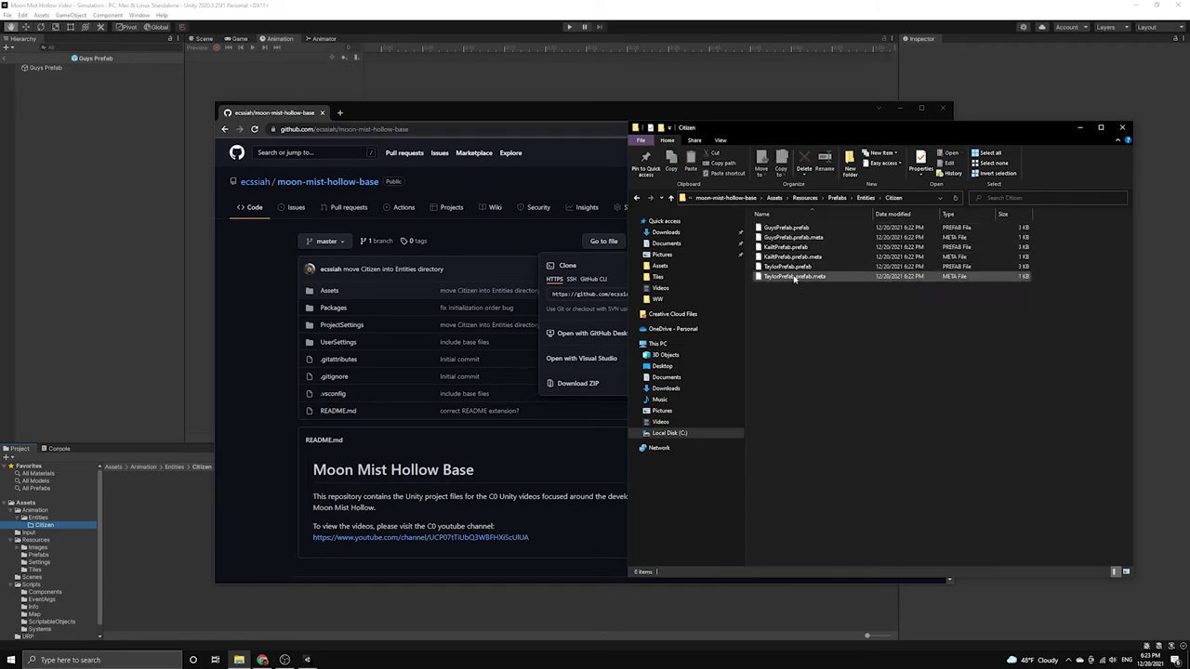
left_click(636, 198)
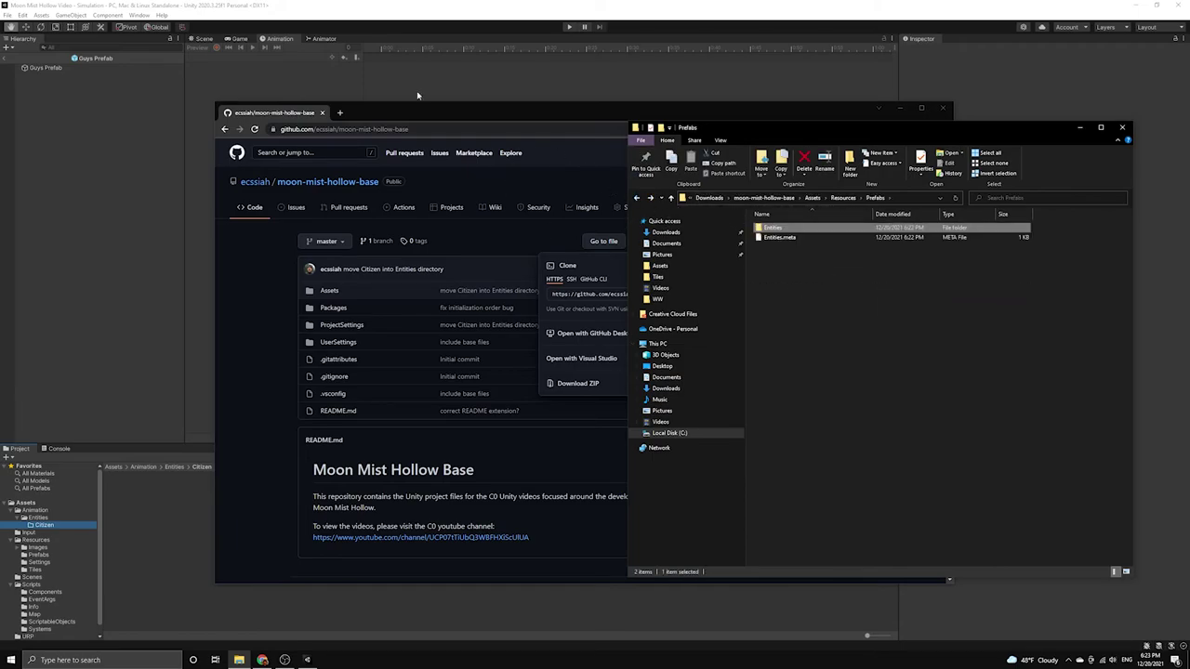
- Exit Guys Prefab editing to the Simulation scene and open the Resources Prefabs folder's menu
left_click(370, 5)
left_click(237, 39)
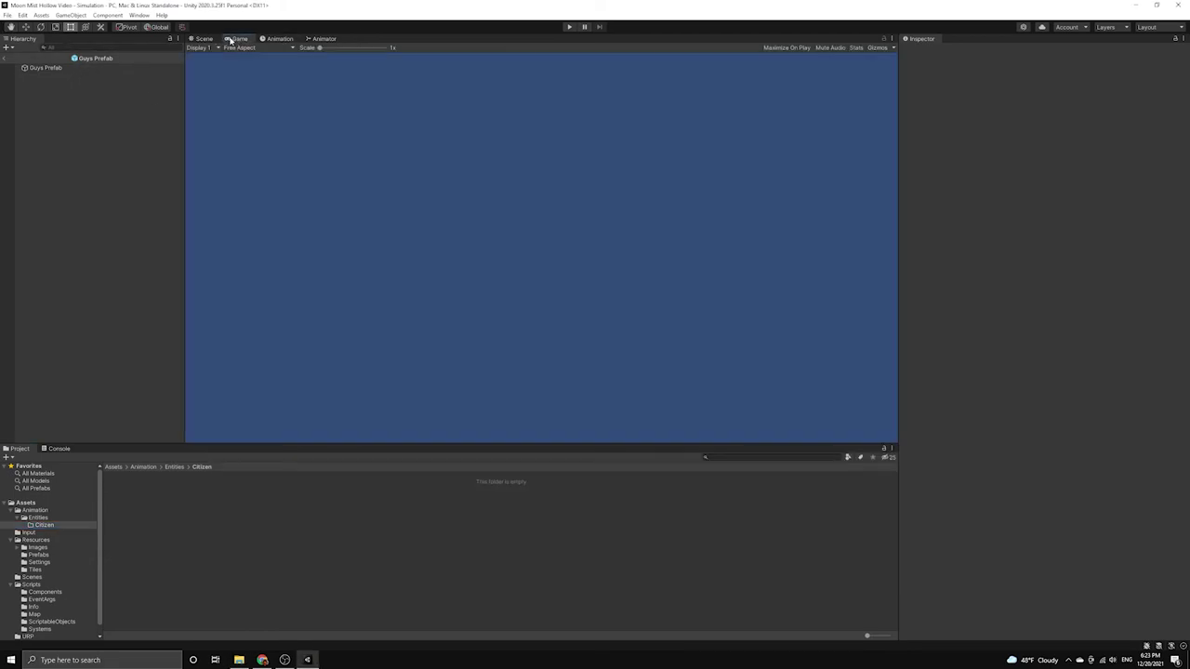
left_click(201, 39)
left_click(12, 68)
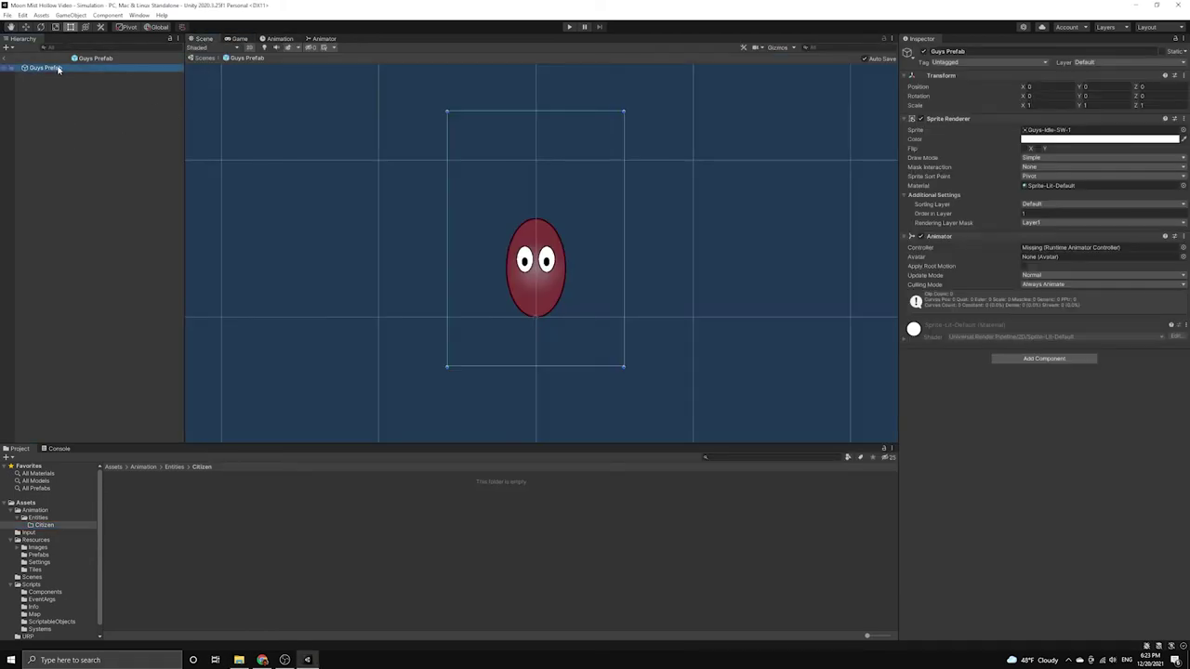
left_click(5, 59)
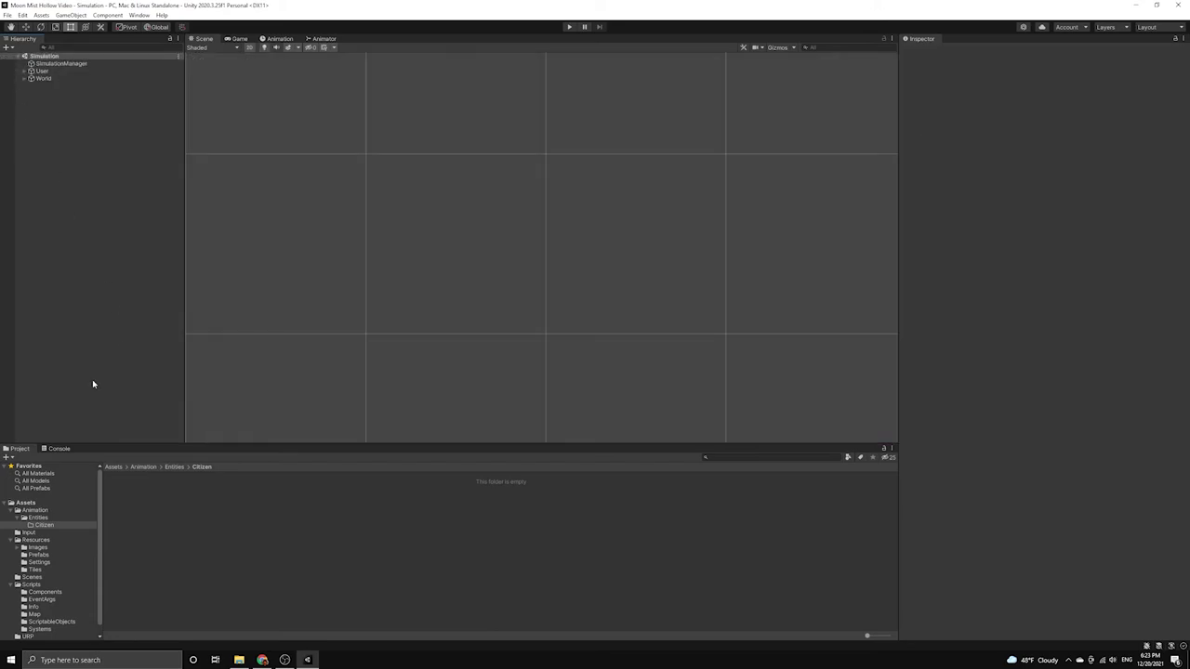
left_click(38, 547)
right_click(38, 548)
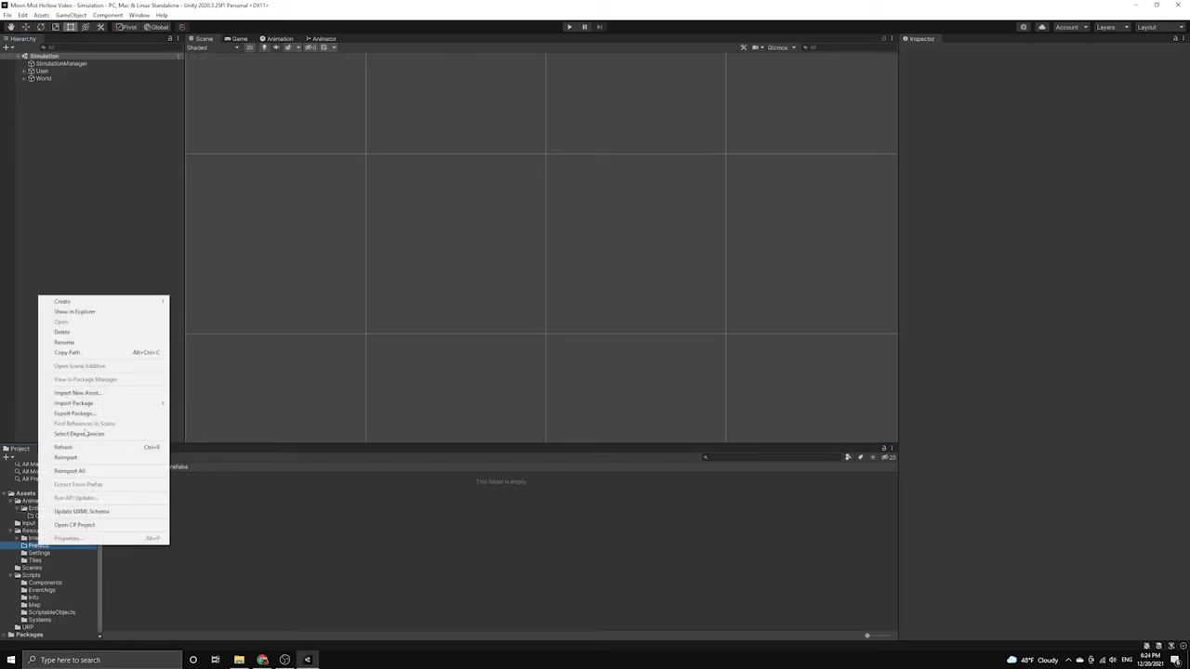
- Show the project's Prefabs folder in Explorer, beside the repo's Prefabs folder
left_click(82, 313)
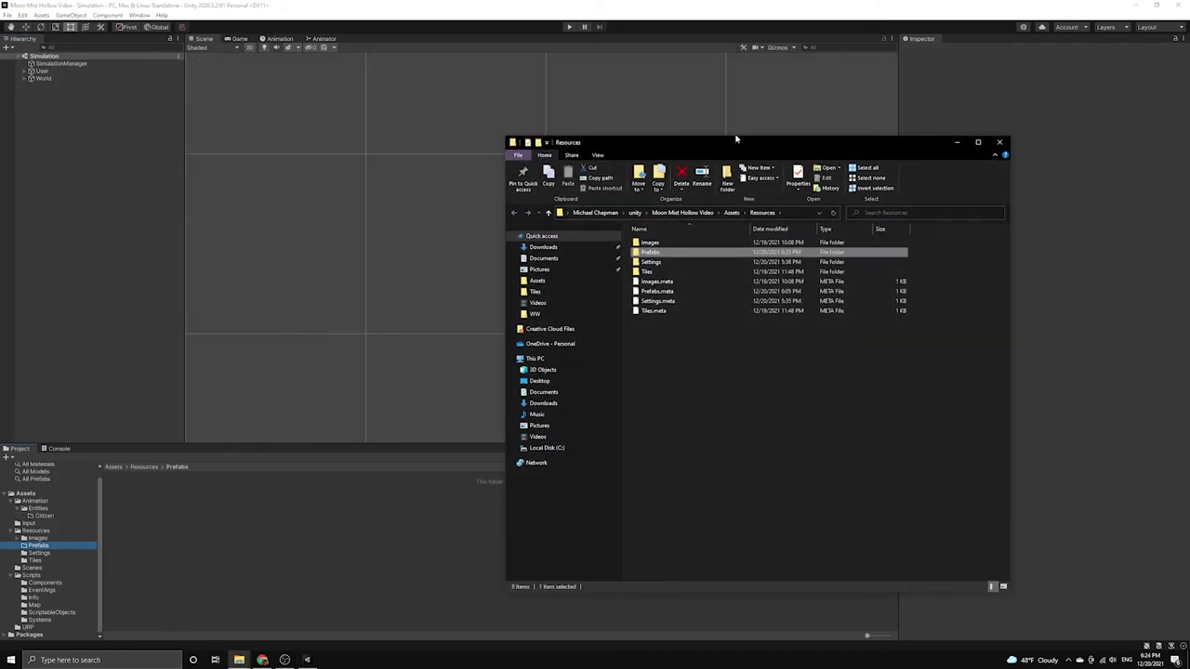
left_click_drag(733, 138, 302, 127)
key("alt+Tab")
key("alt+Tab")
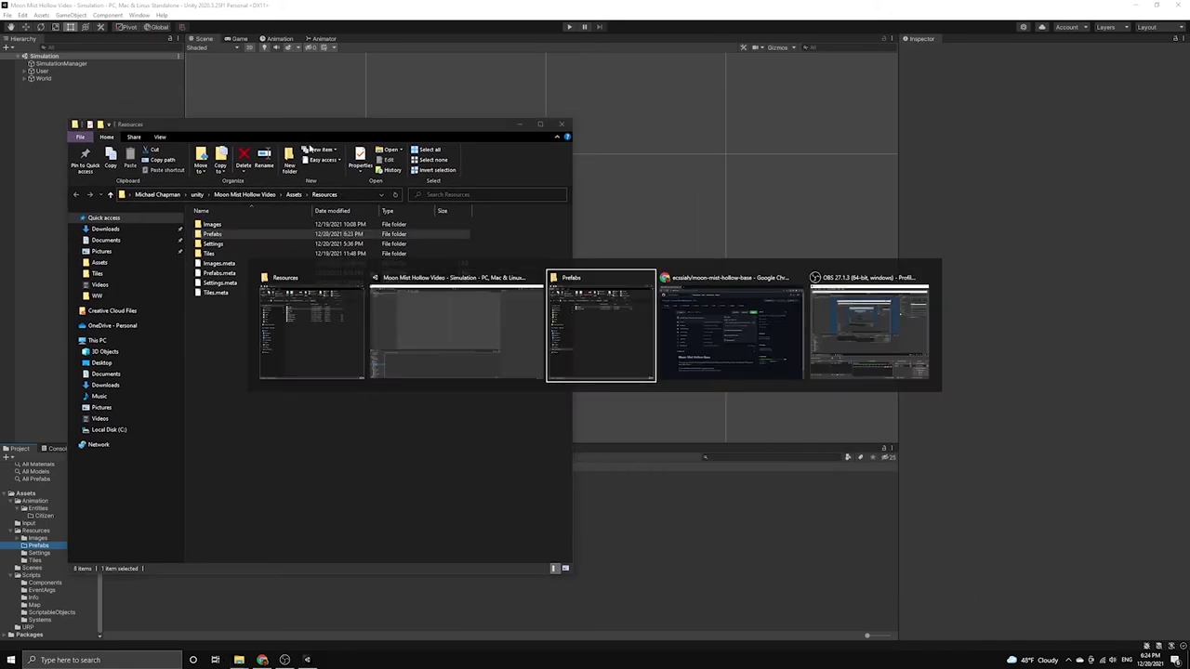
double_click(212, 233)
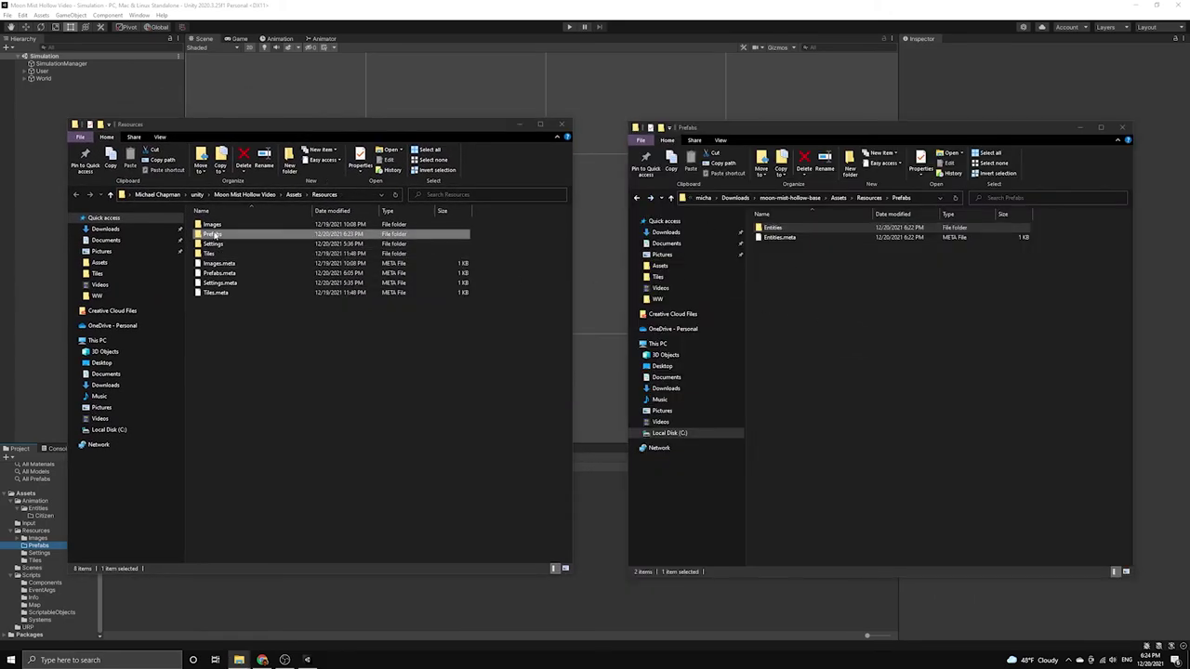
left_click(870, 198)
double_click(774, 238)
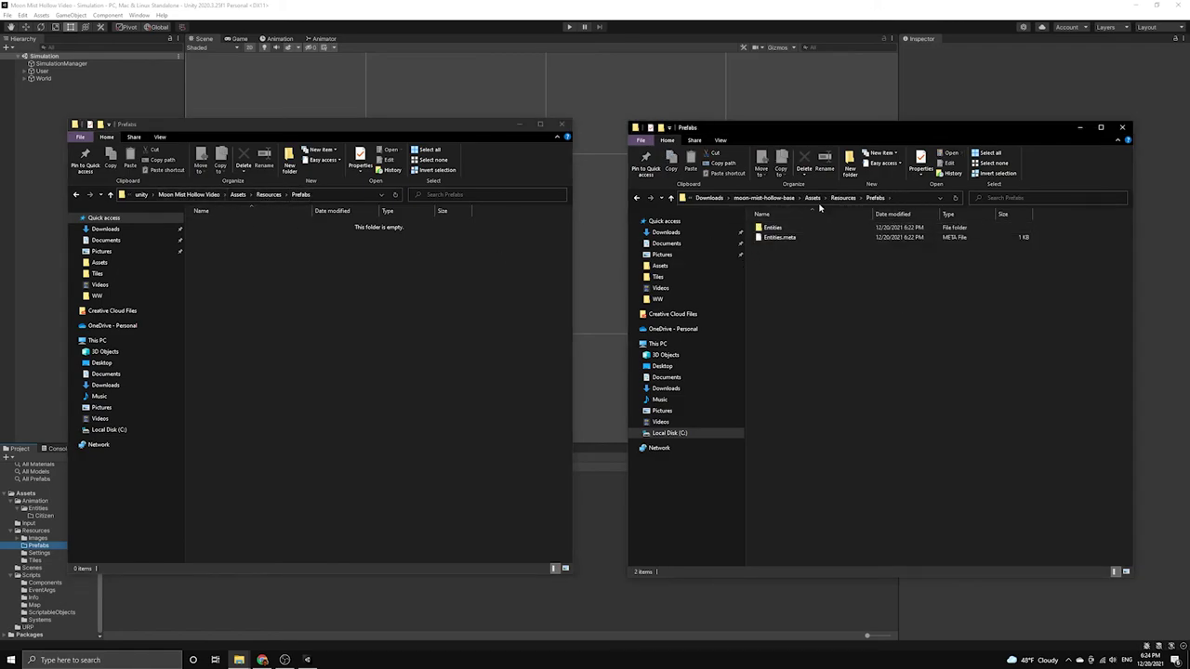
- Copy the repo's Entities folder into the project's empty Prefabs folder
left_click(770, 239)
key("Down")
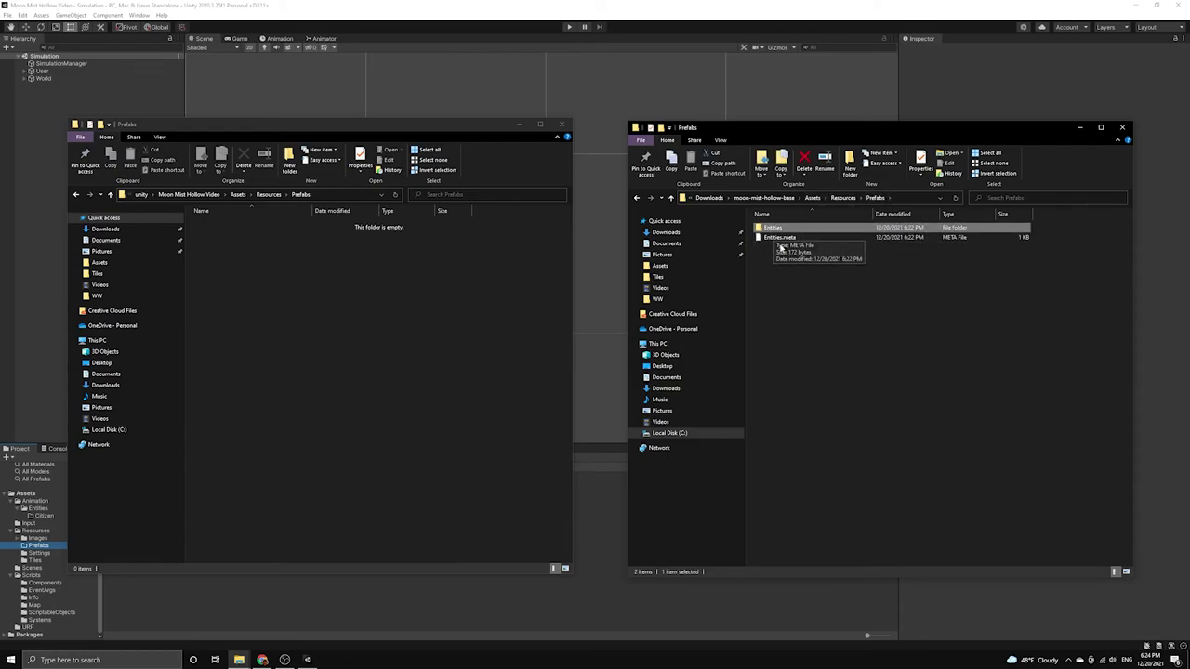
key("ctrl+c")
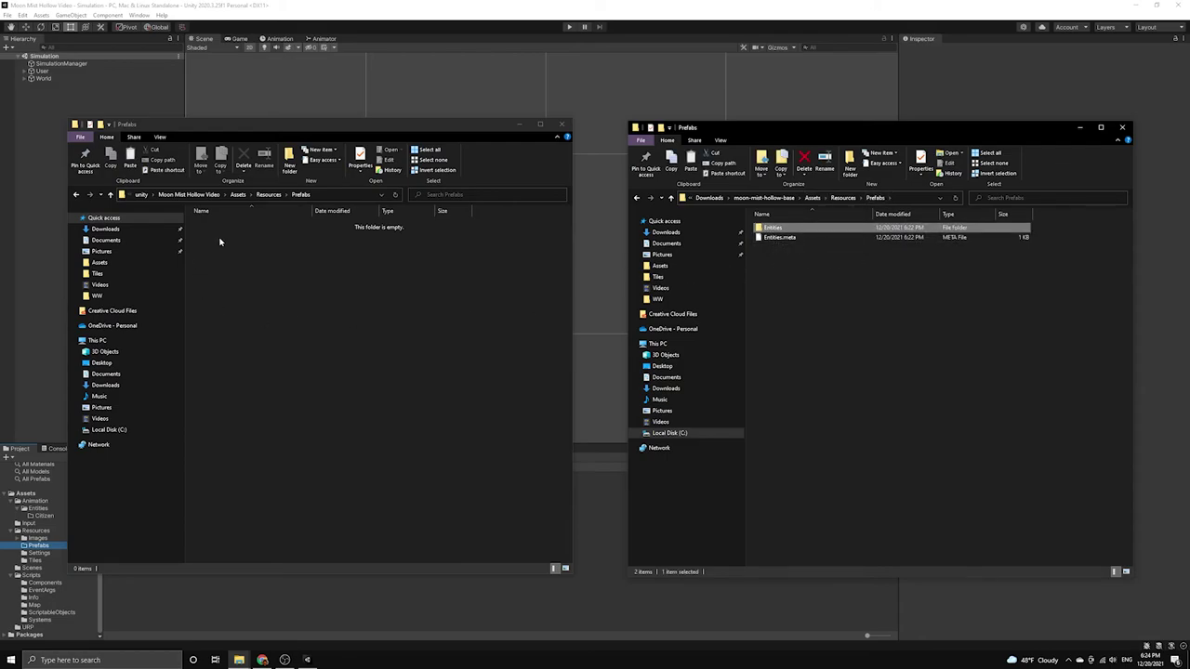
left_click(220, 240)
key("ctrl+v")
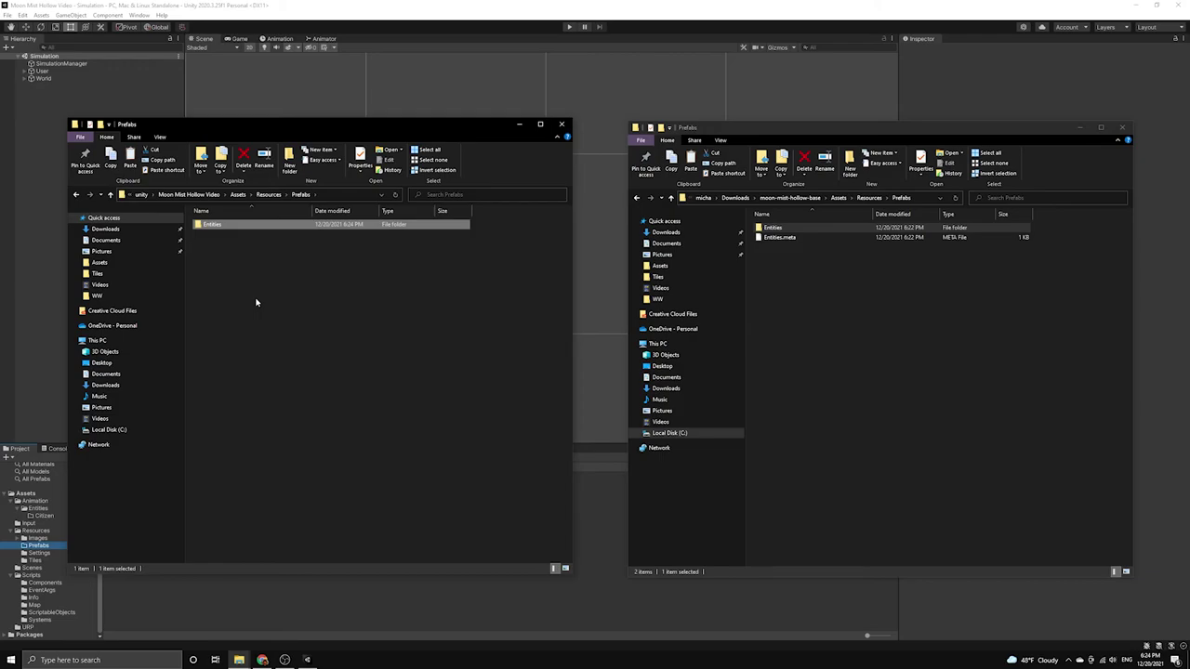
key("alt+Tab")
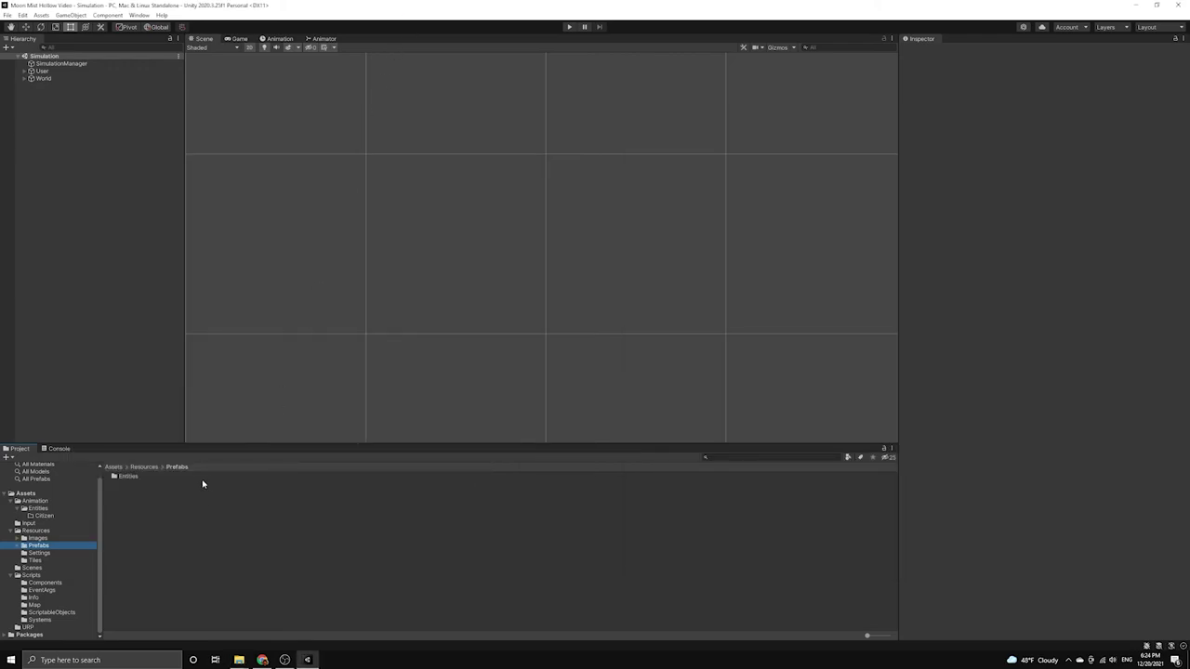
- Expand Prefabs > Entities > Citizen and inspect GuysPrefab's missing animator controller
left_click(16, 538, "alt")
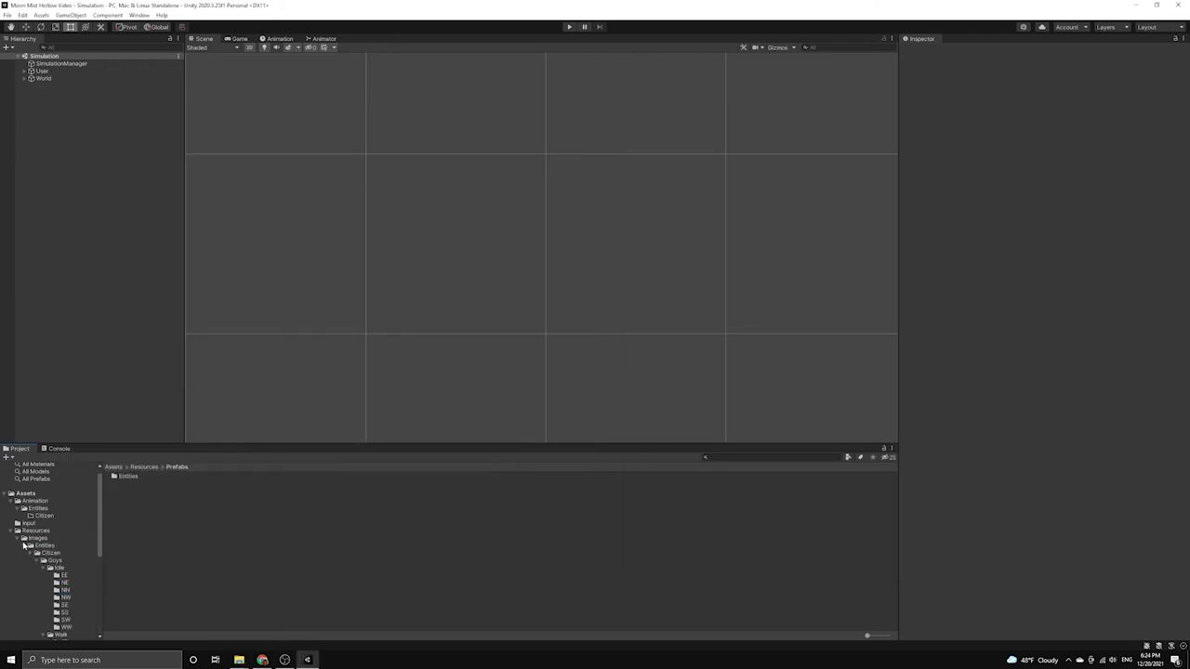
left_click(16, 539)
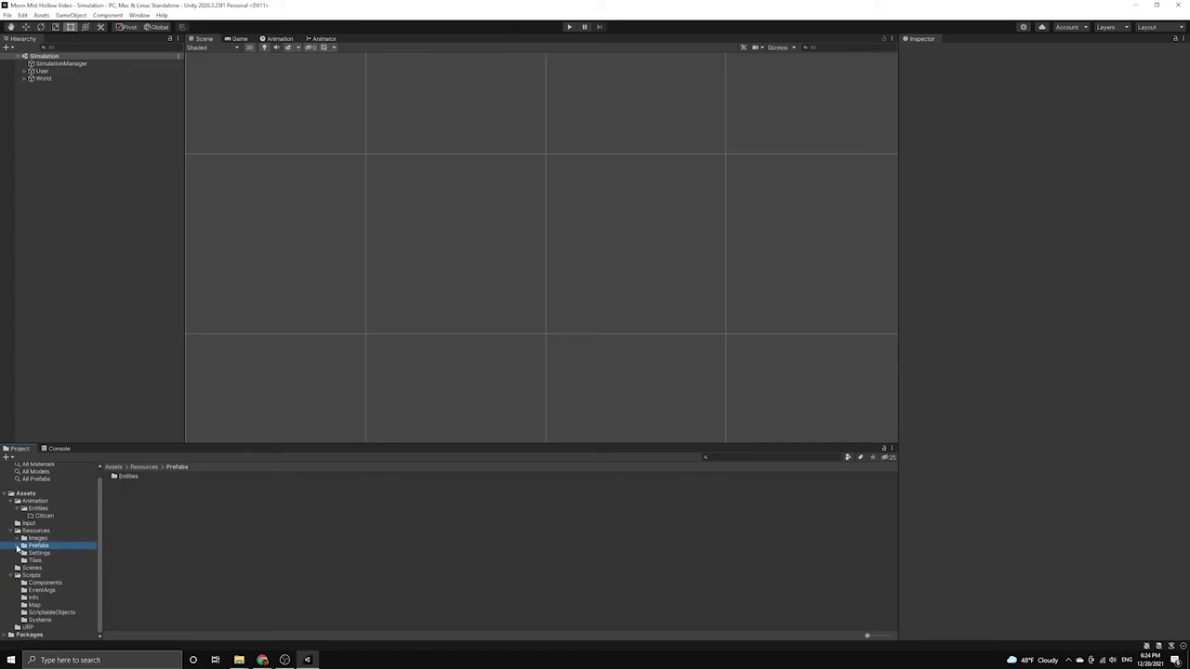
left_click(18, 547, "alt")
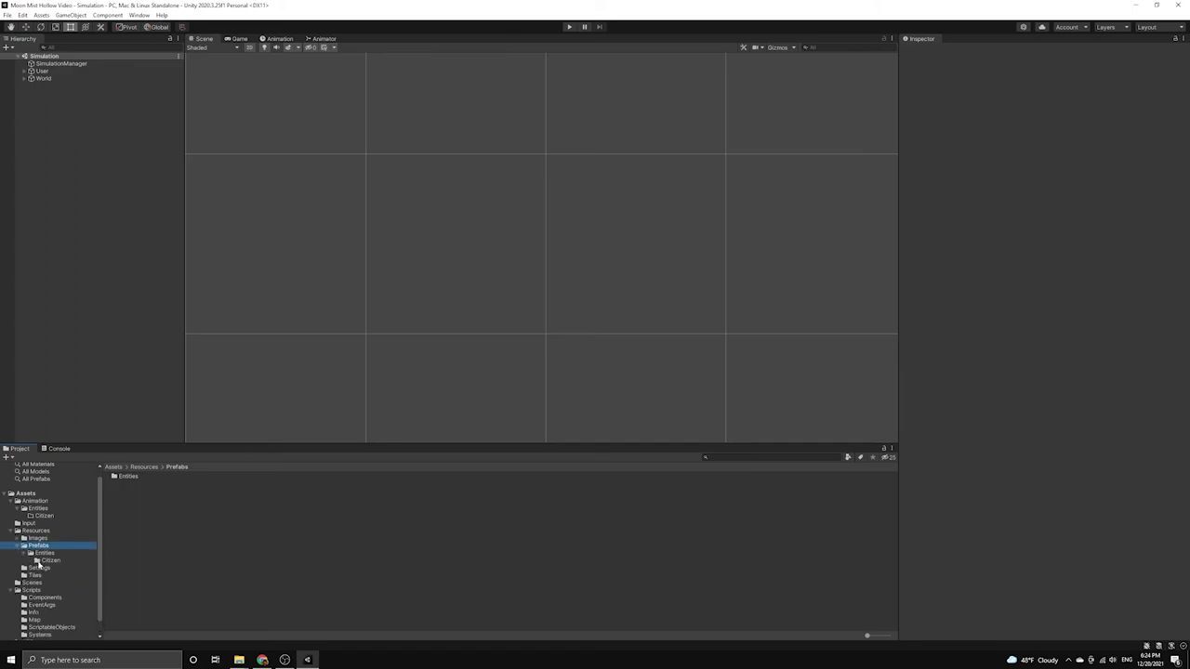
left_click(39, 562)
left_click(133, 477)
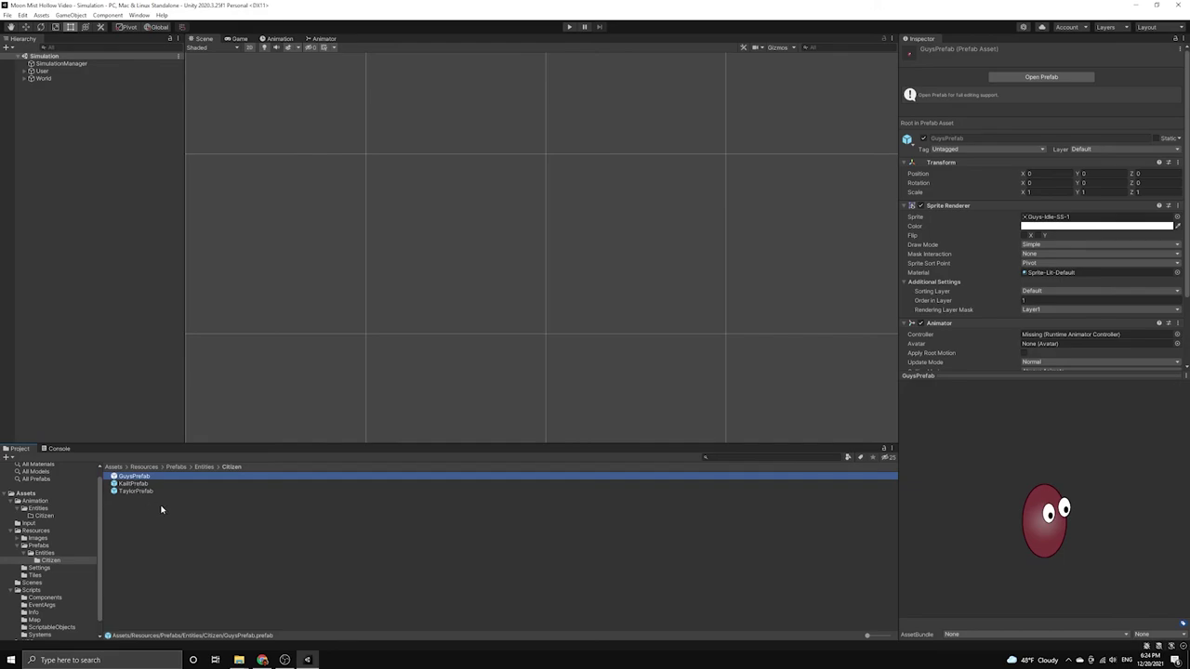
scroll(1051, 343, "down", 3)
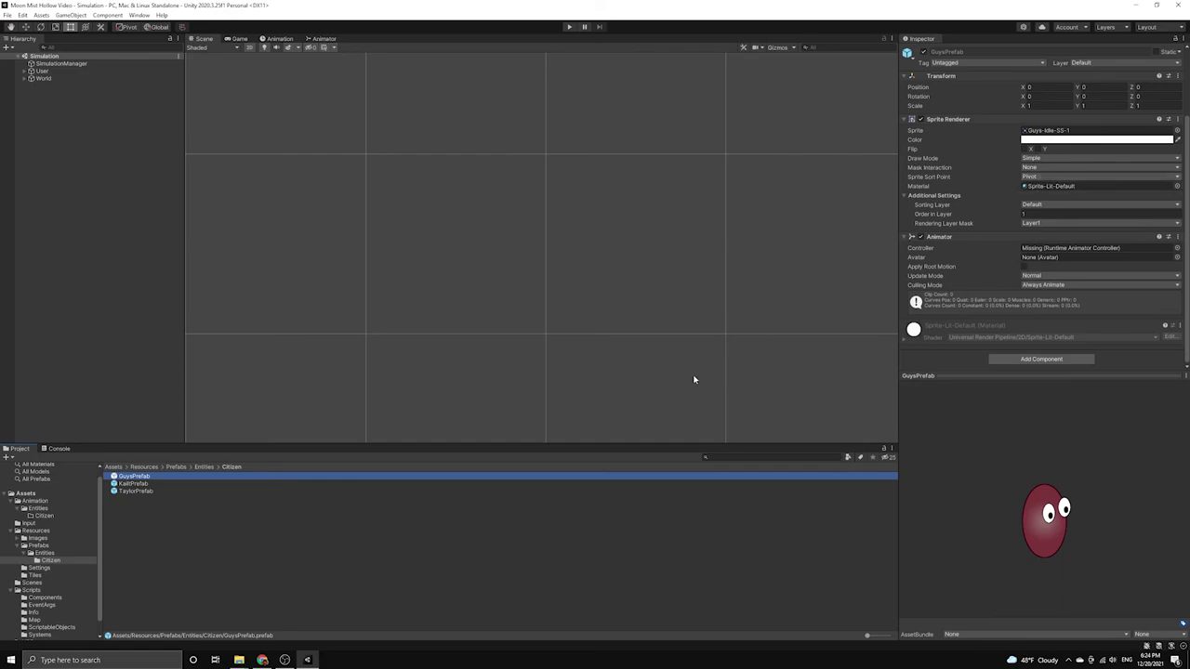
scroll(592, 425, "up", 2)
key("alt+Tab")
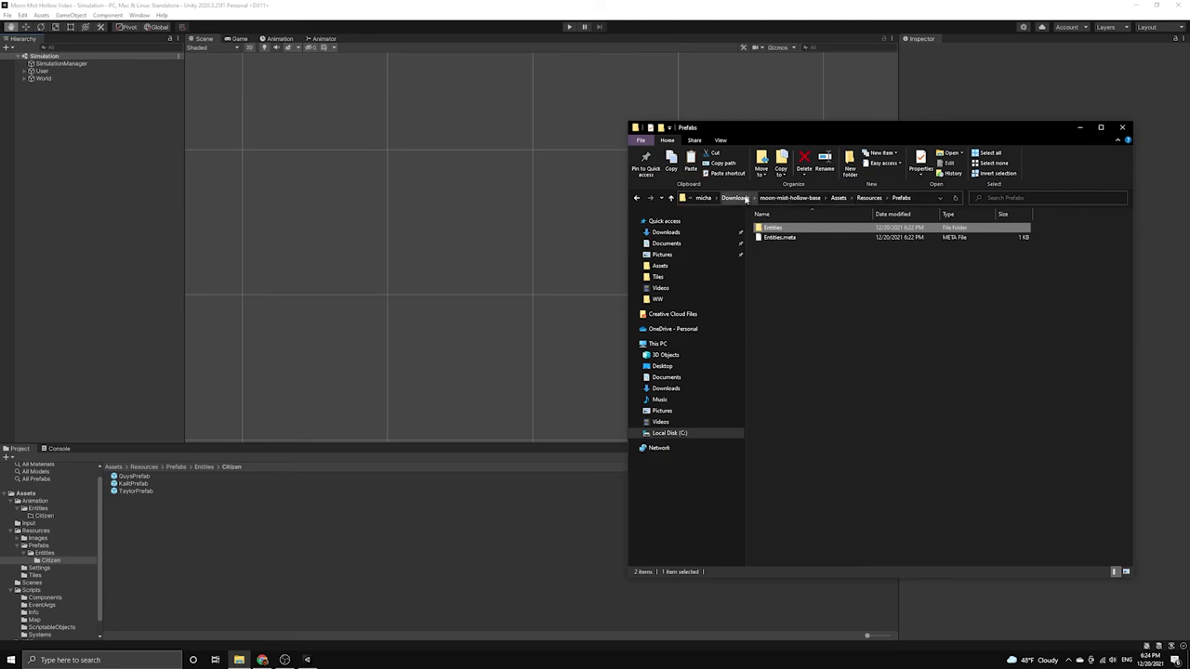
- Navigate the repo's Explorer window up to Assets and into Animations
left_click(866, 198)
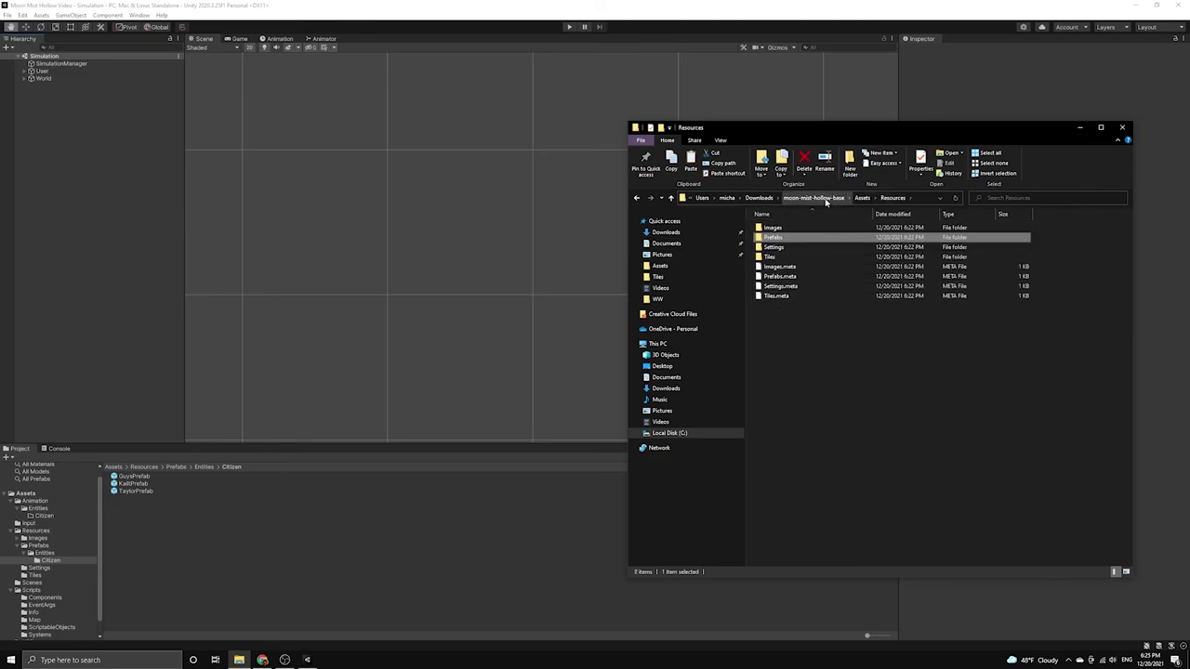
left_click(862, 198)
left_click(784, 227)
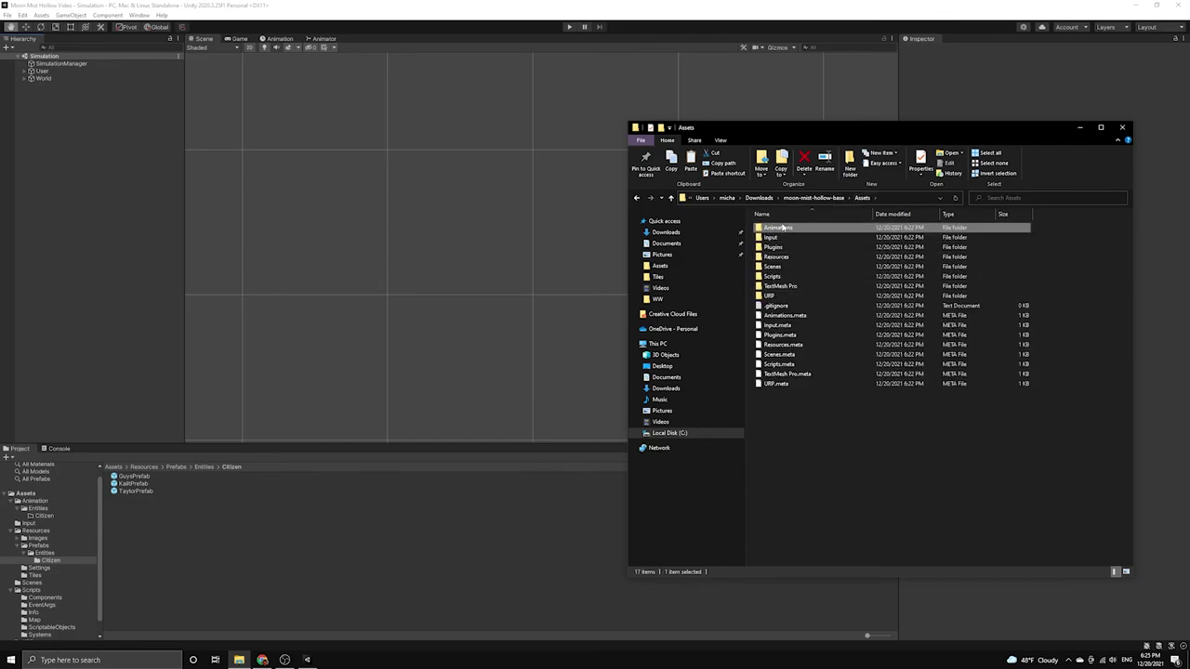
double_click(784, 227)
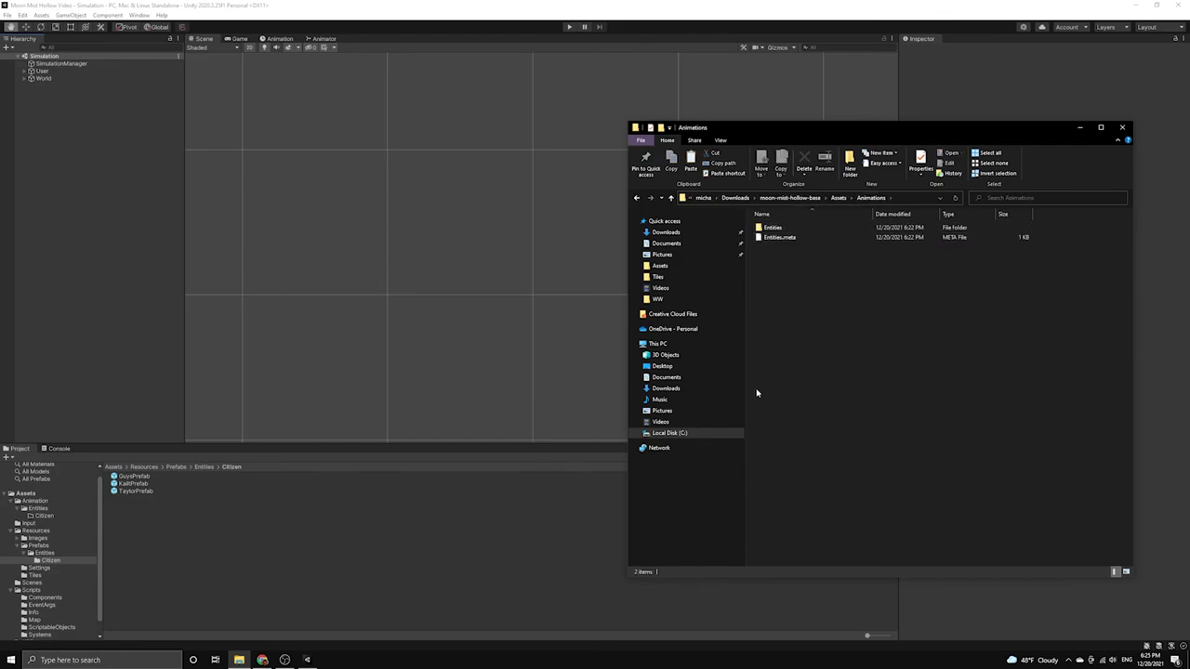
- Open the project's Animation/Entities/Citizen folder in Explorer beside the repo's Animations Entities
left_click(47, 515)
right_click(46, 515)
left_click(122, 340)
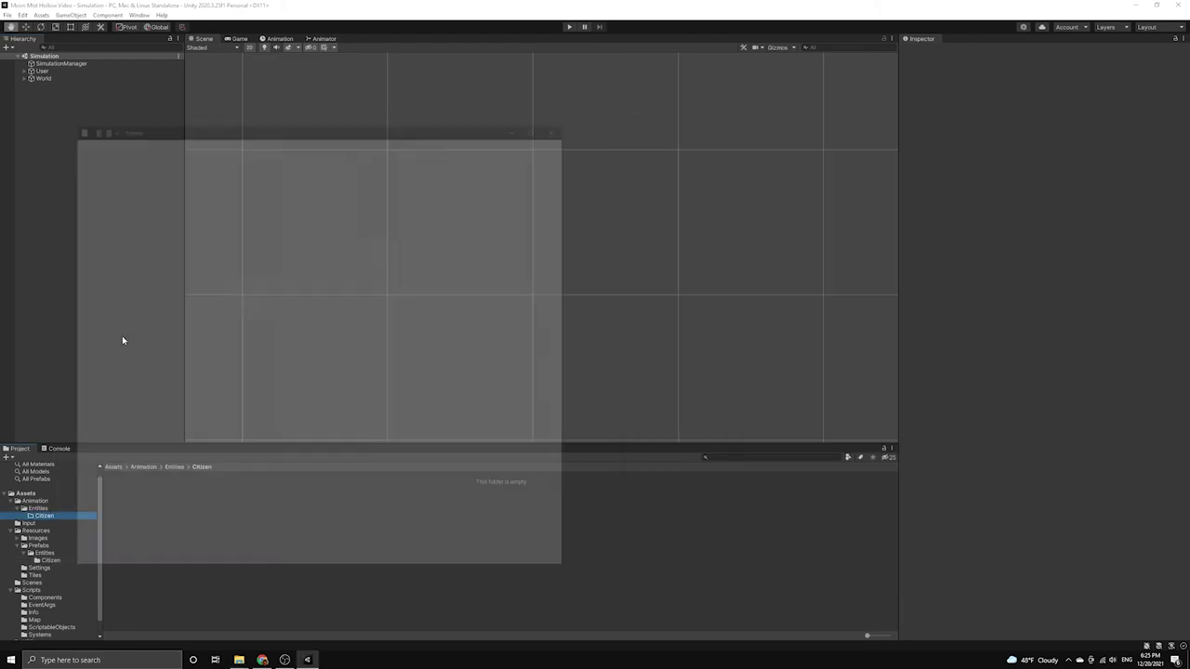
key("alt+Tab")
key("alt+Tab")
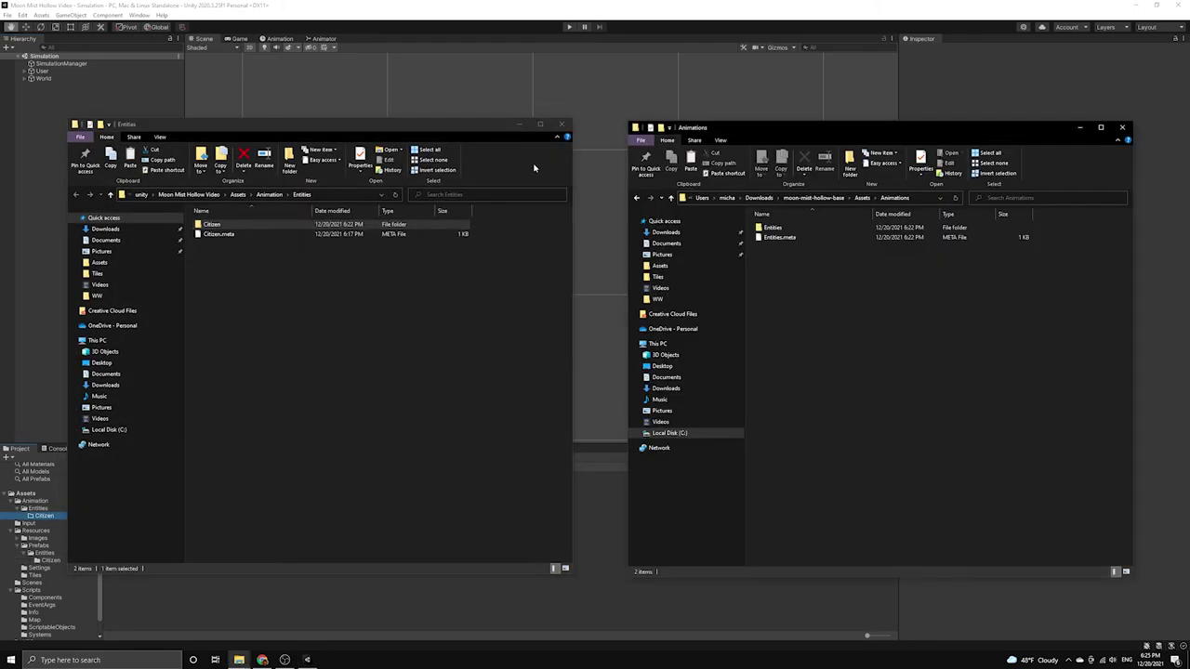
double_click(774, 227)
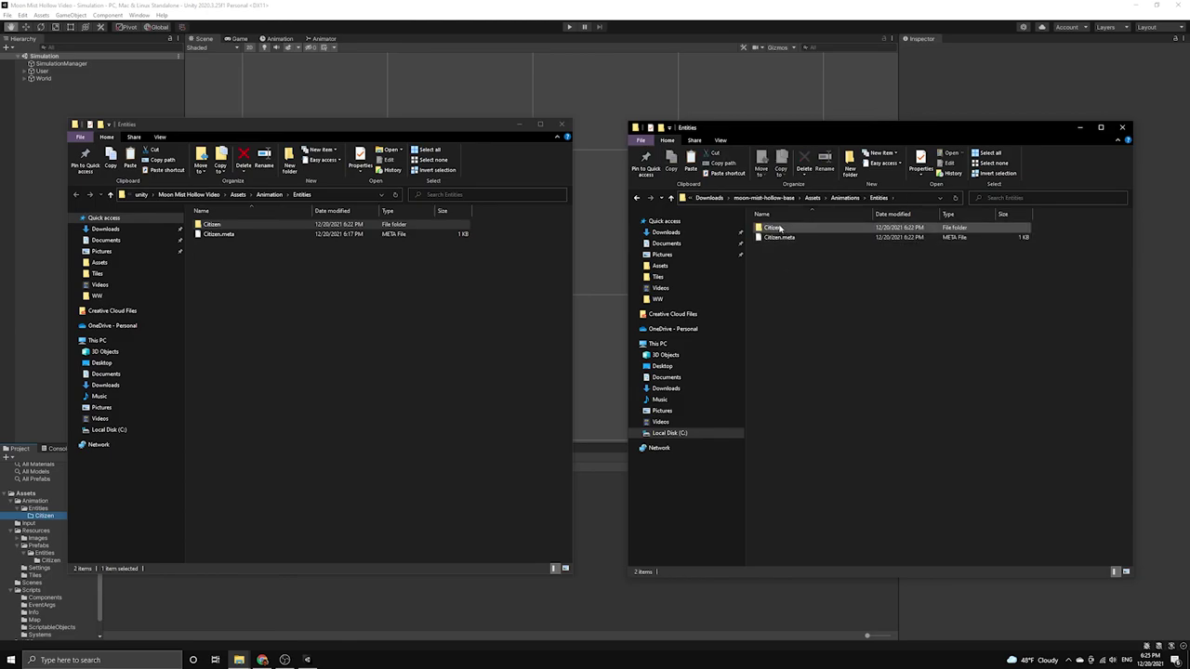
double_click(212, 224)
- Copy the Guys, Kait and Taylor animation folders into the project's Citizen folder
left_click(781, 228)
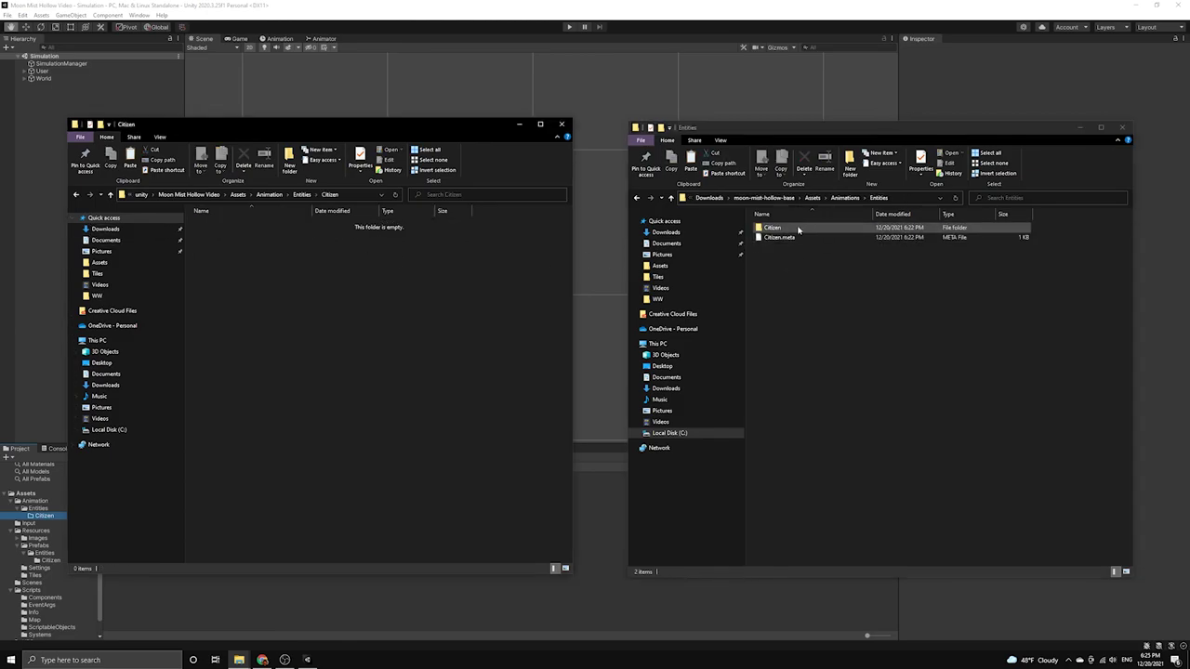
left_click(784, 230)
left_click(786, 249, "shift")
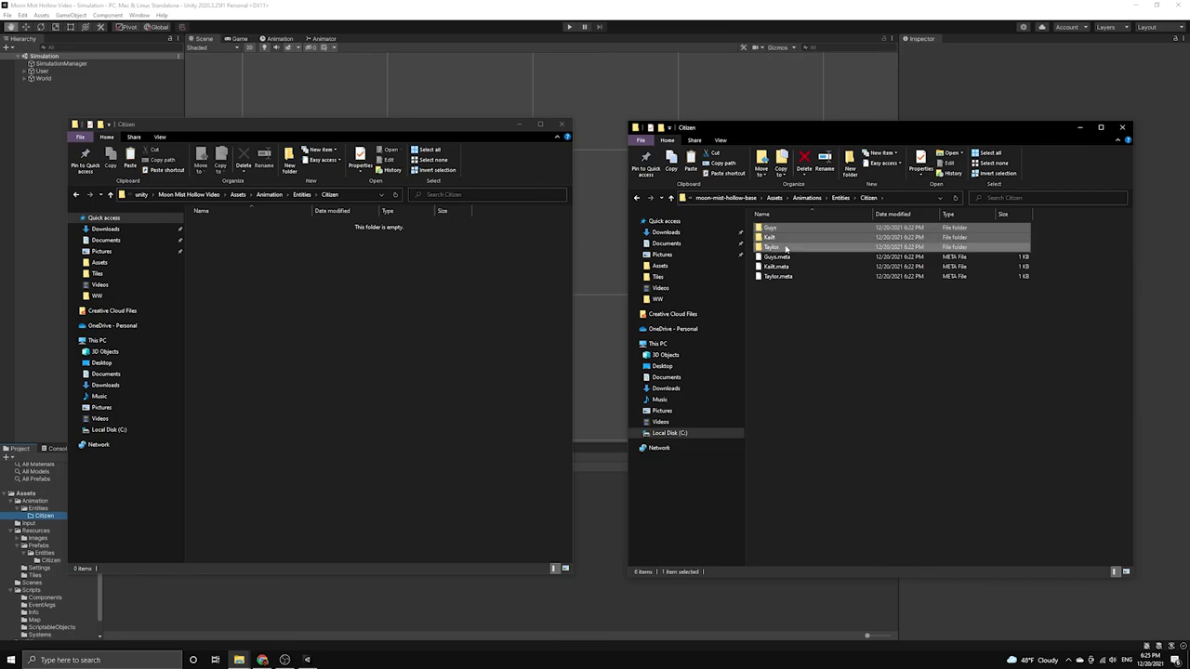
left_click(243, 252)
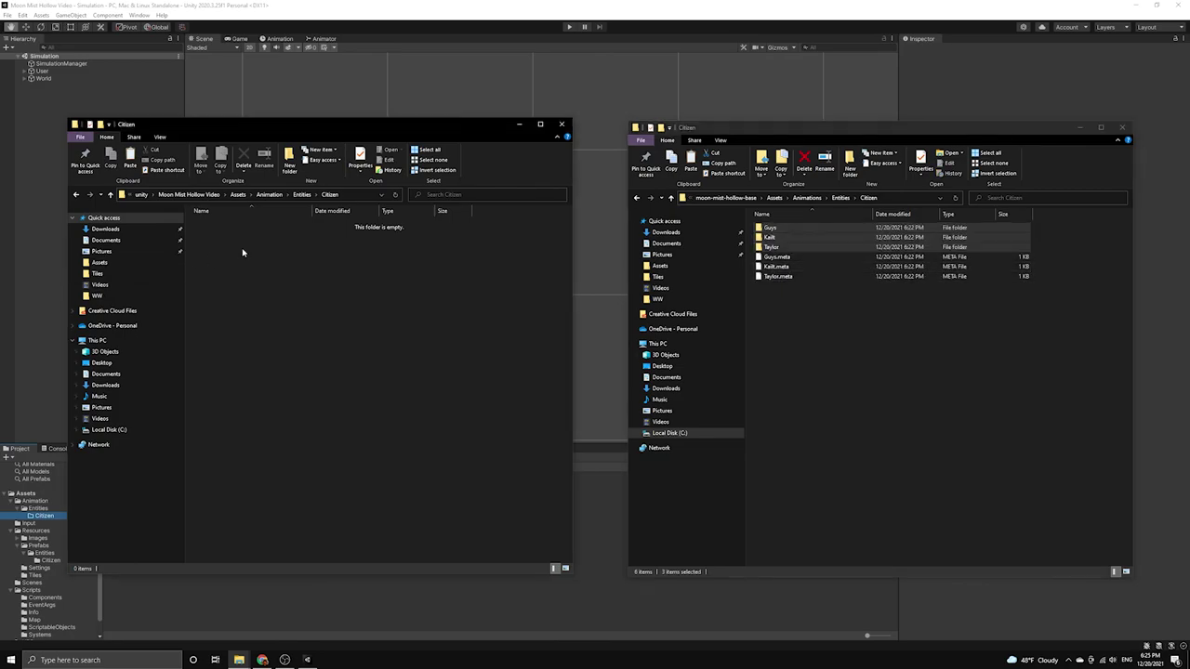
key("ctrl+v")
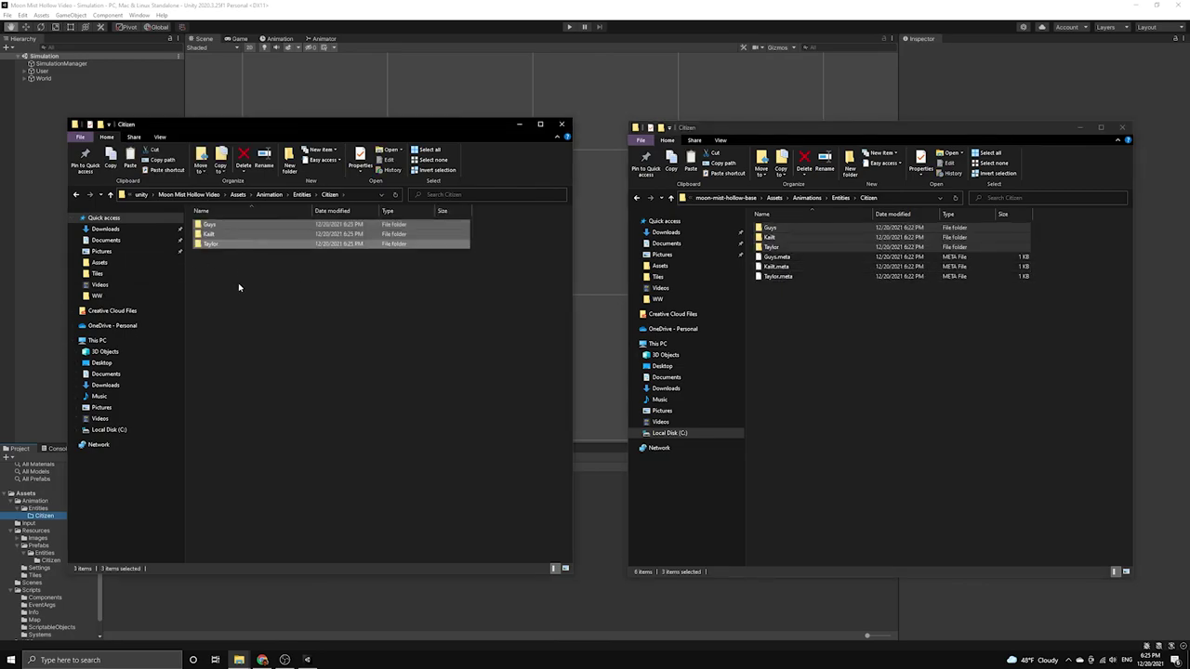
double_click(240, 226)
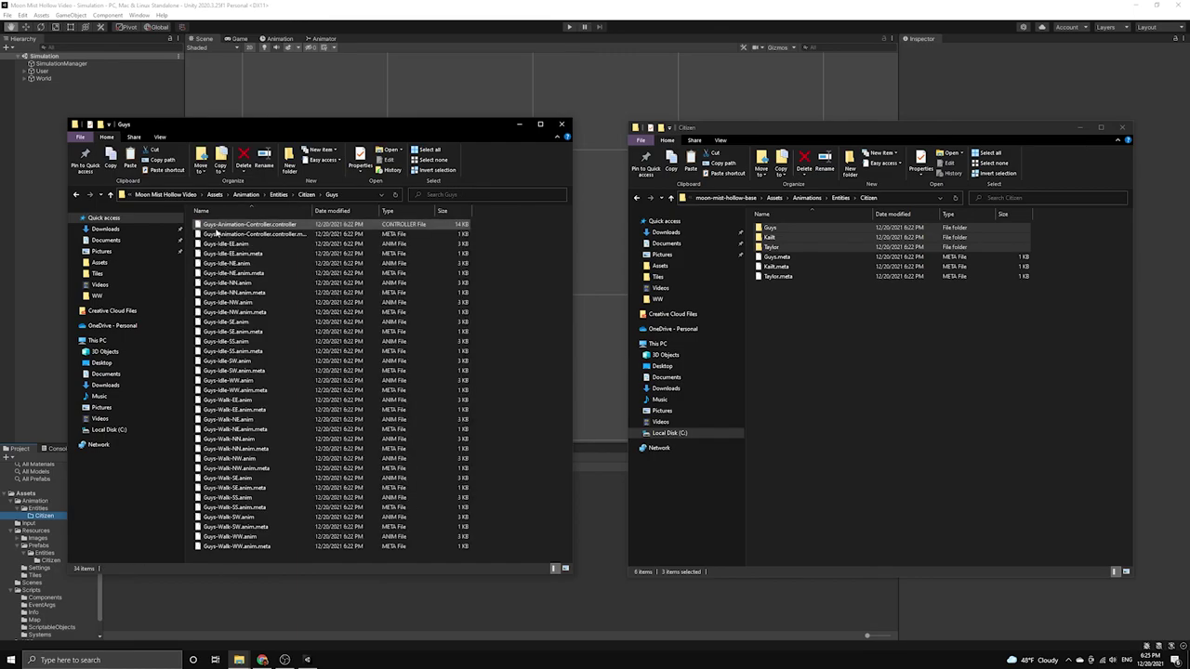
- Select GuysPrefab and confirm its Animator Controller shows Guys-Animation-Controller
key("alt+Tab")
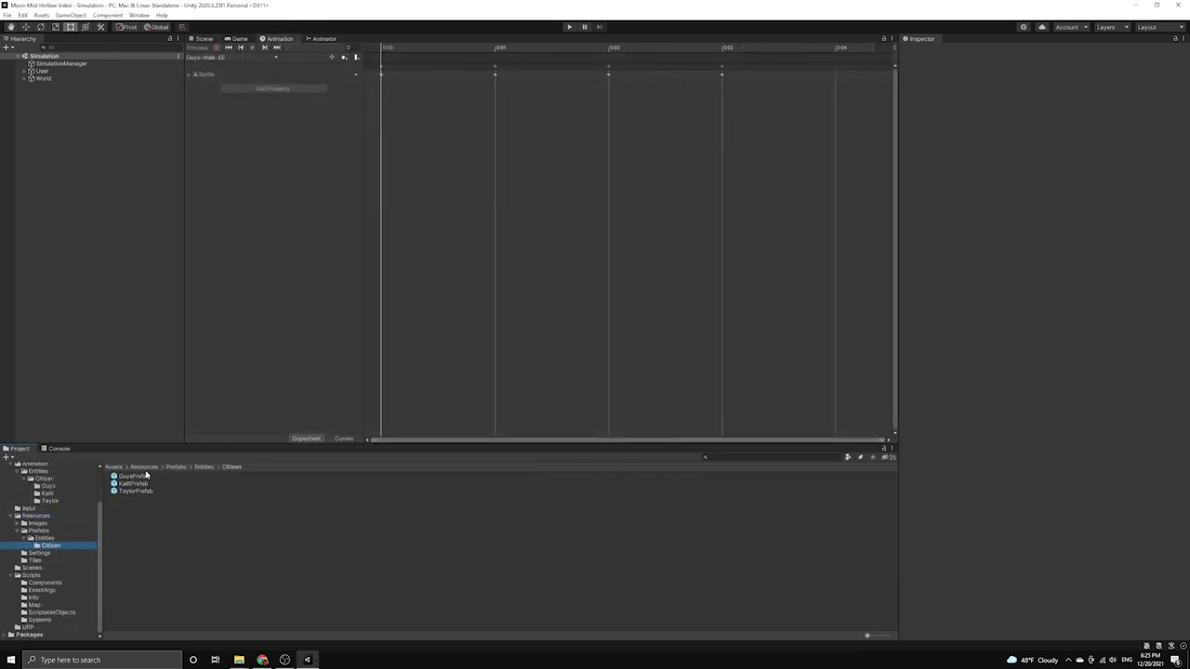
left_click(145, 477)
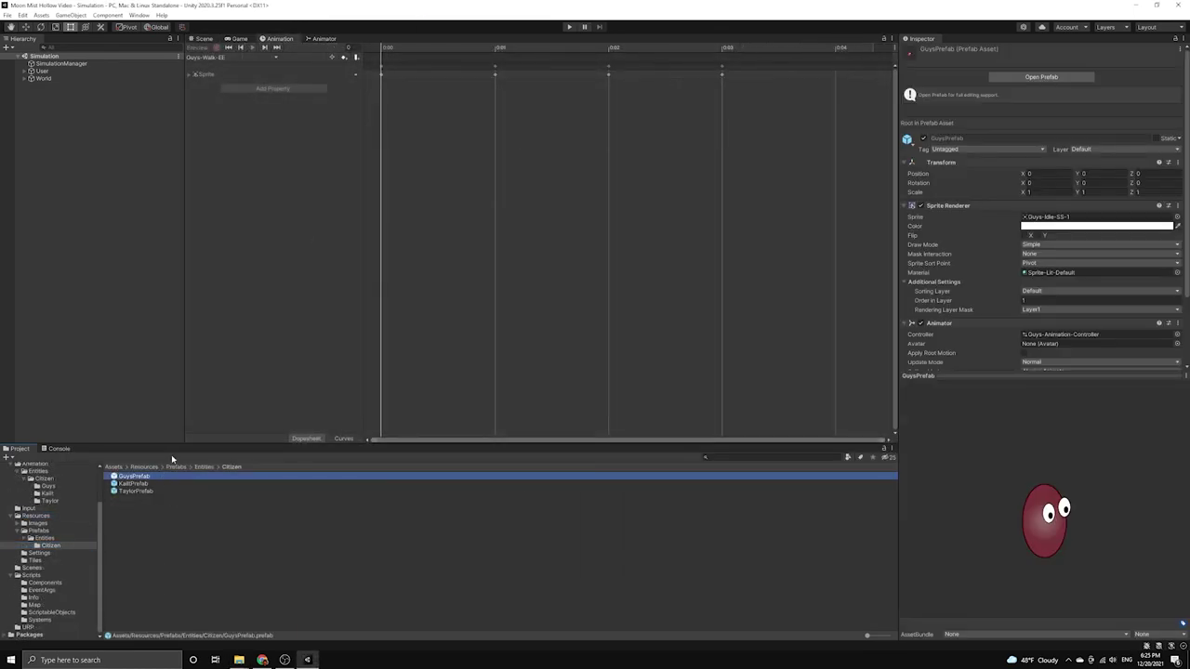
scroll(977, 199, "down", 3)
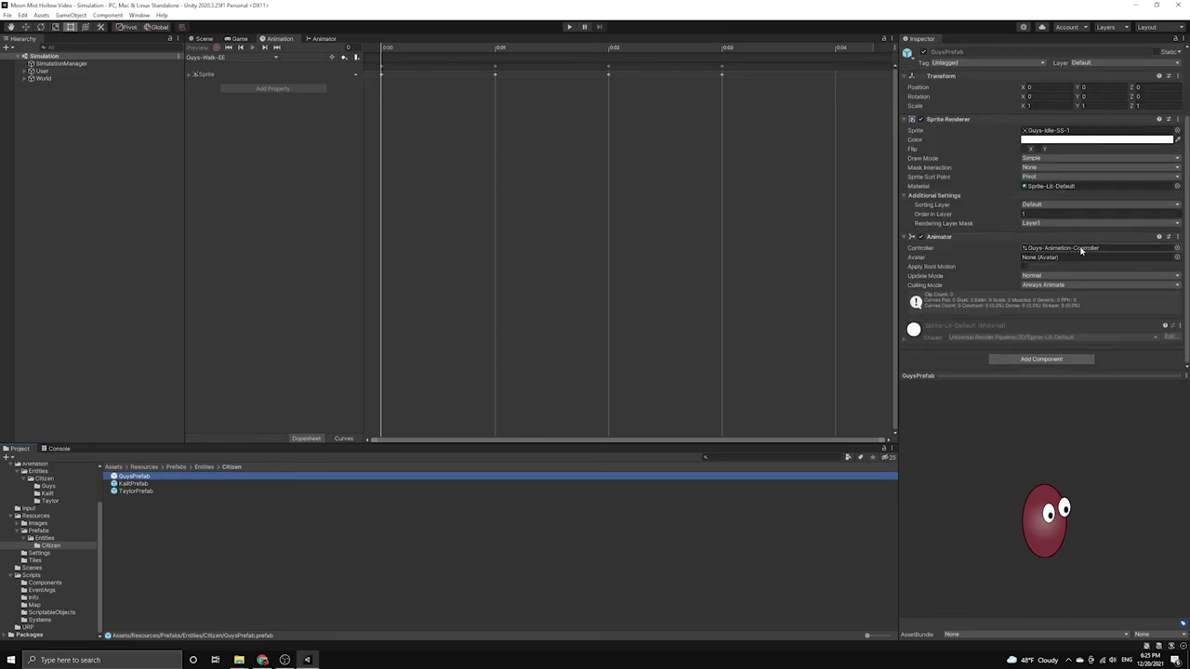